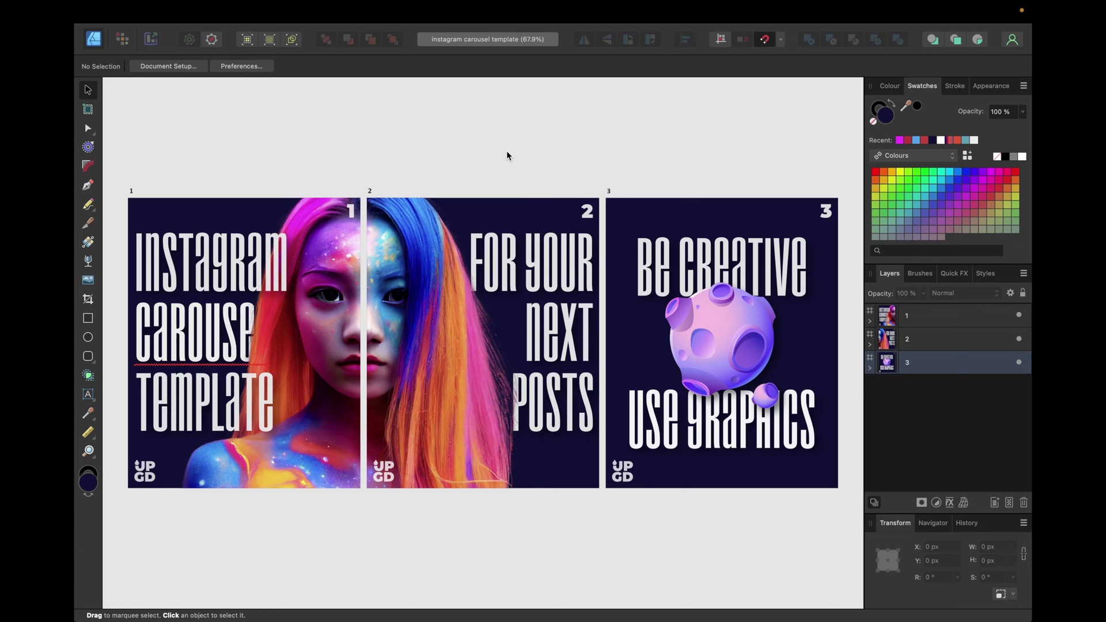
# Create a new 1080 × 1350 px document at 300 DPI with an artboard, RGB/8 colour and the sRGB IEC61966-2.1 profile
pyautogui.press('super+n')
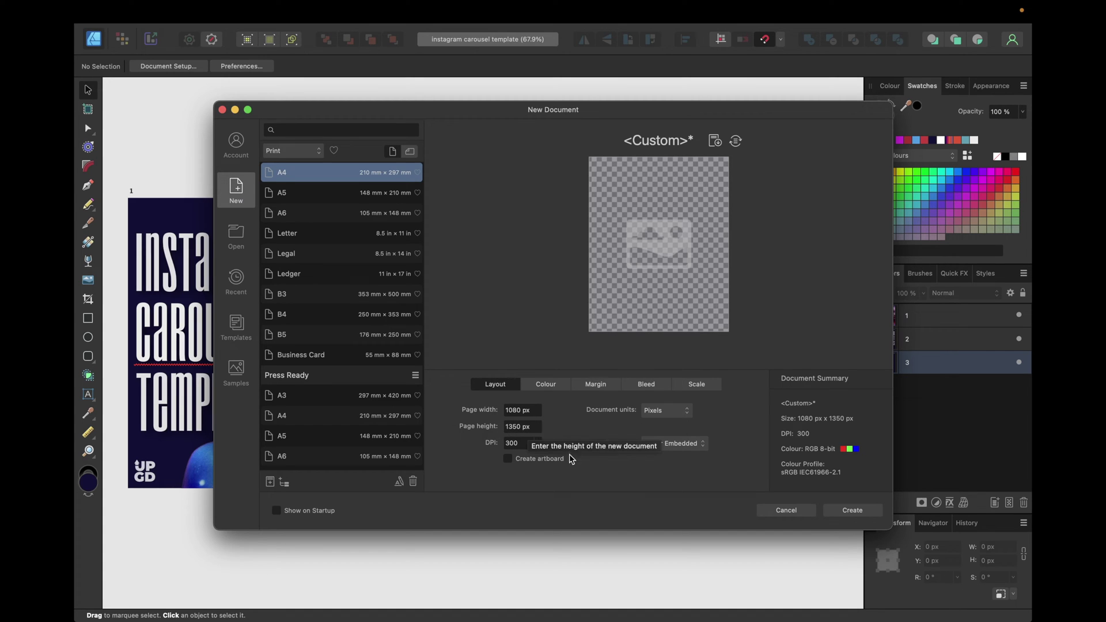
pyautogui.click(508, 460)
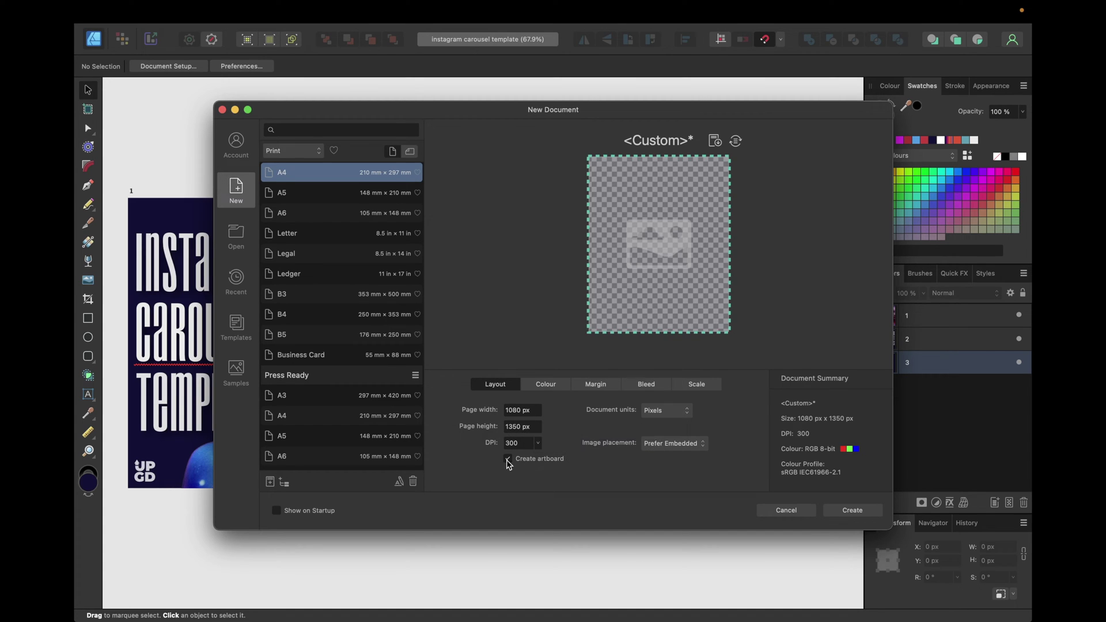
pyautogui.click(563, 390)
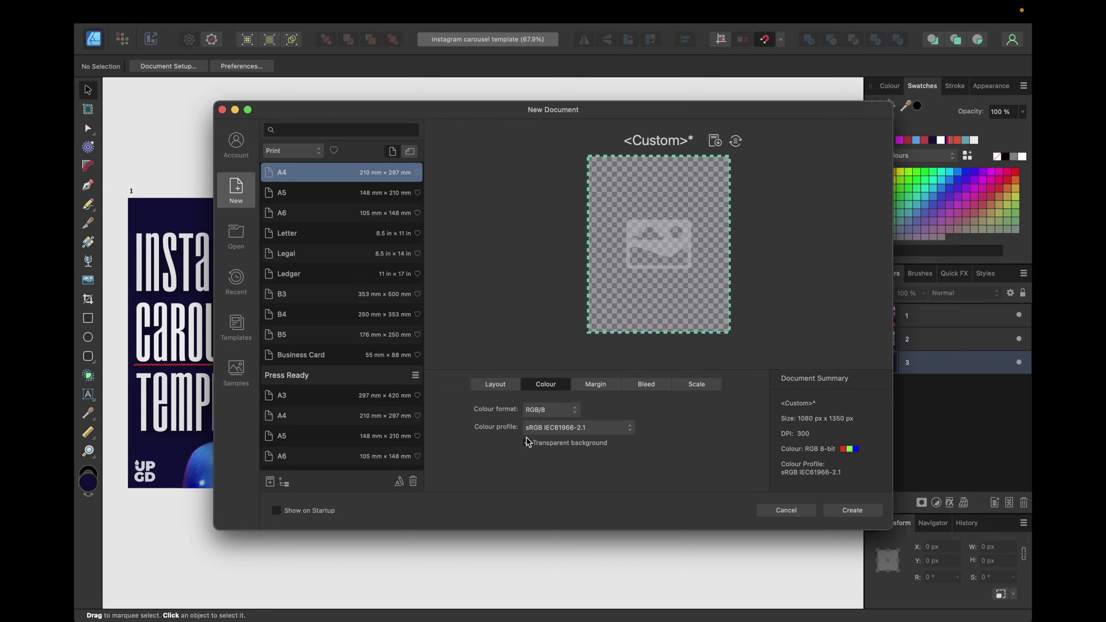
pyautogui.click(501, 385)
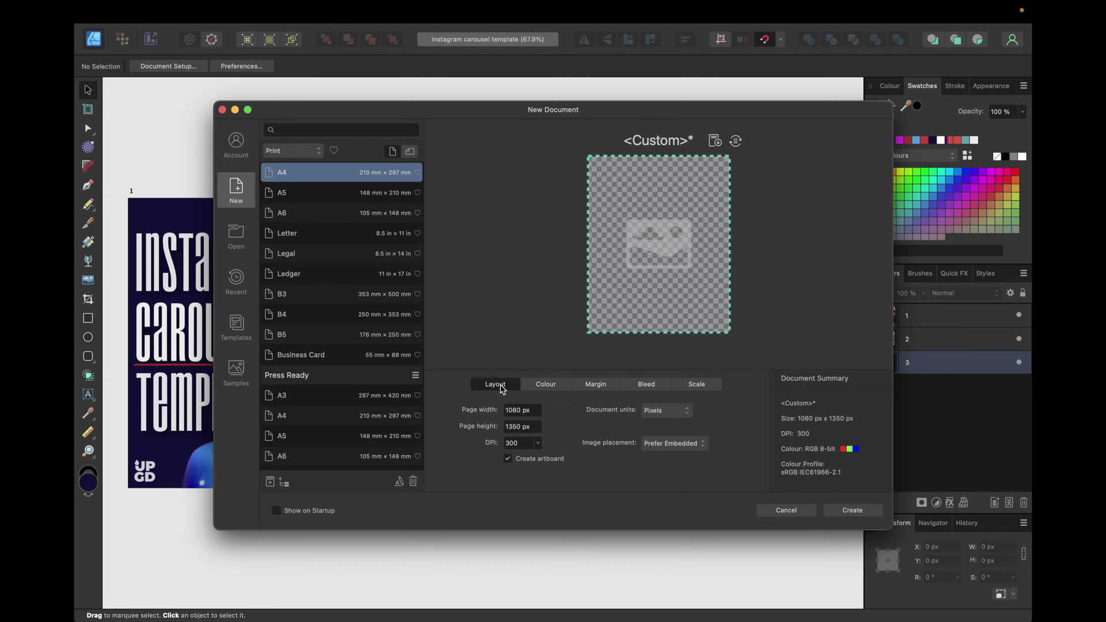
pyautogui.click(851, 510)
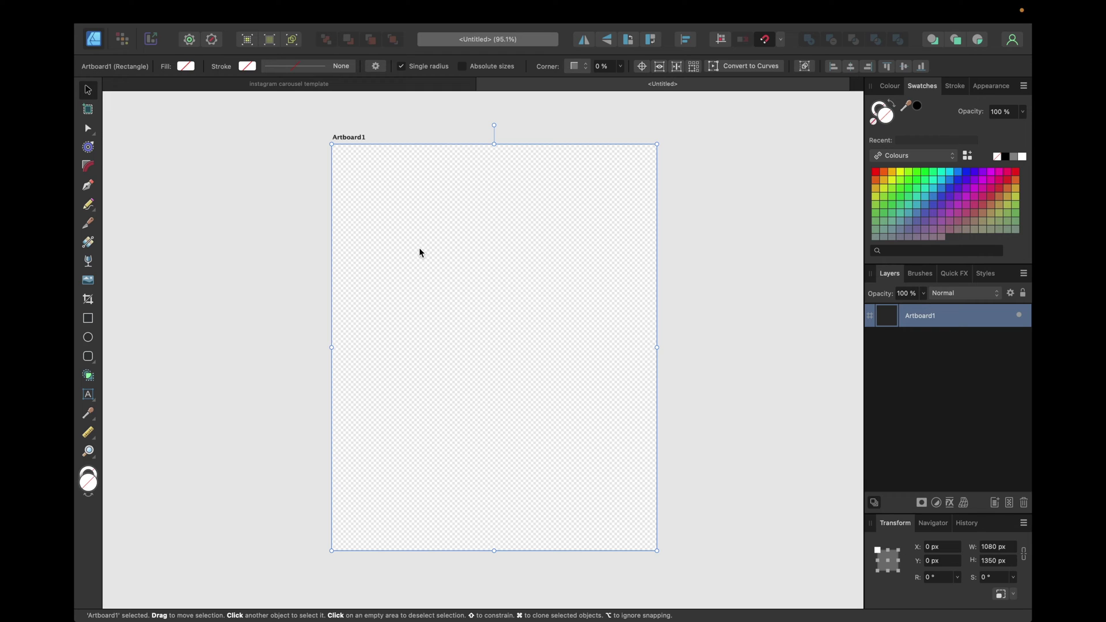
# Examine how the artboards are named and arranged in the Instagram carousel template document, and return to the untitled document
pyautogui.click(285, 82)
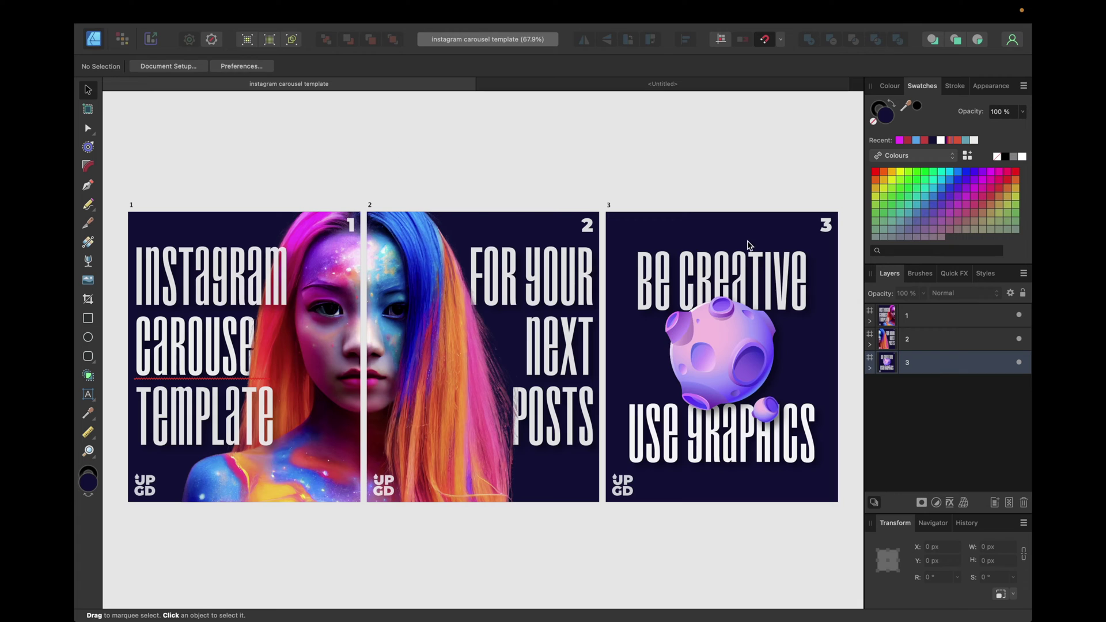
pyautogui.click(922, 316)
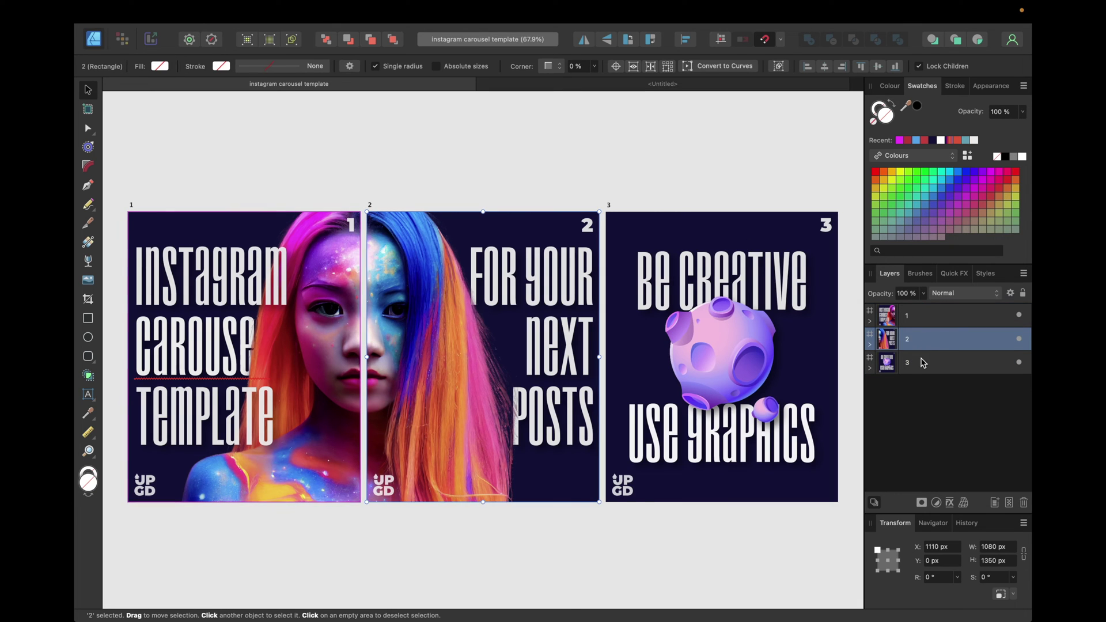
pyautogui.click(925, 341)
pyautogui.click(673, 85)
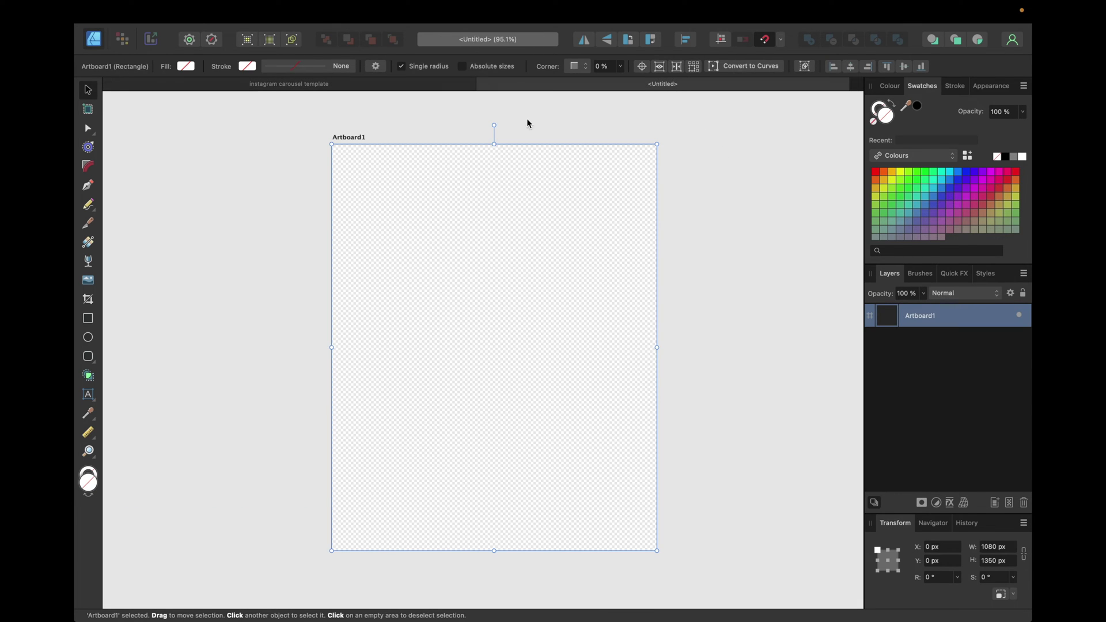
# Draw a 1080 × 1350 px background rectangle covering the whole artboard
pyautogui.click(267, 283)
pyautogui.click(88, 319)
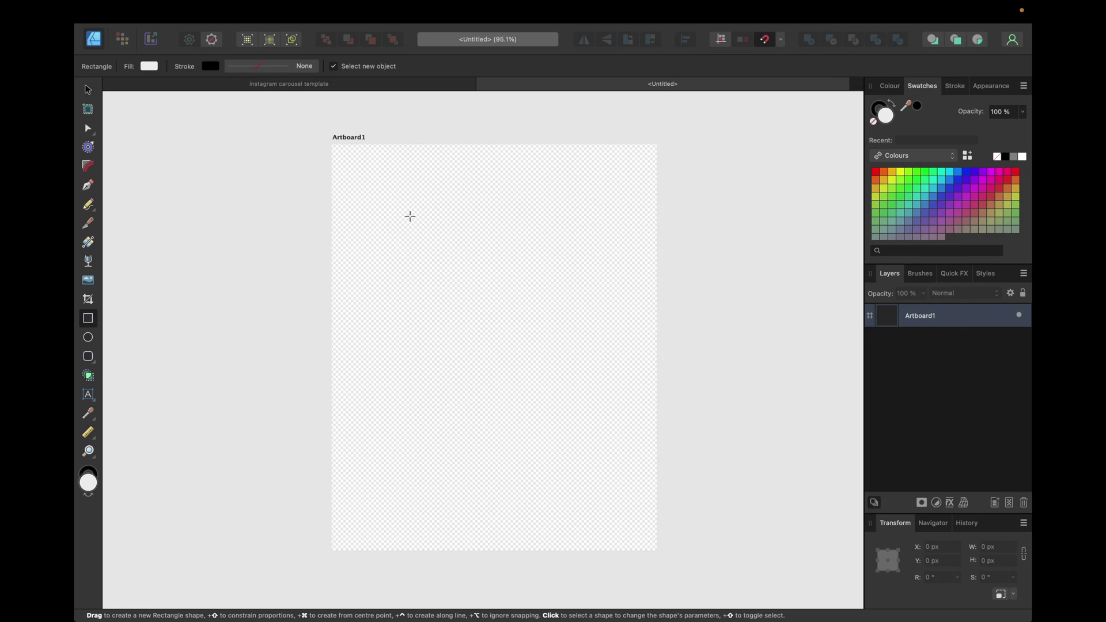
pyautogui.moveTo(332, 145)
pyautogui.mouseDown()
pyautogui.moveTo(541, 358)
pyautogui.moveTo(620, 492)
pyautogui.moveTo(662, 536)
pyautogui.moveTo(658, 550)
pyautogui.mouseUp()
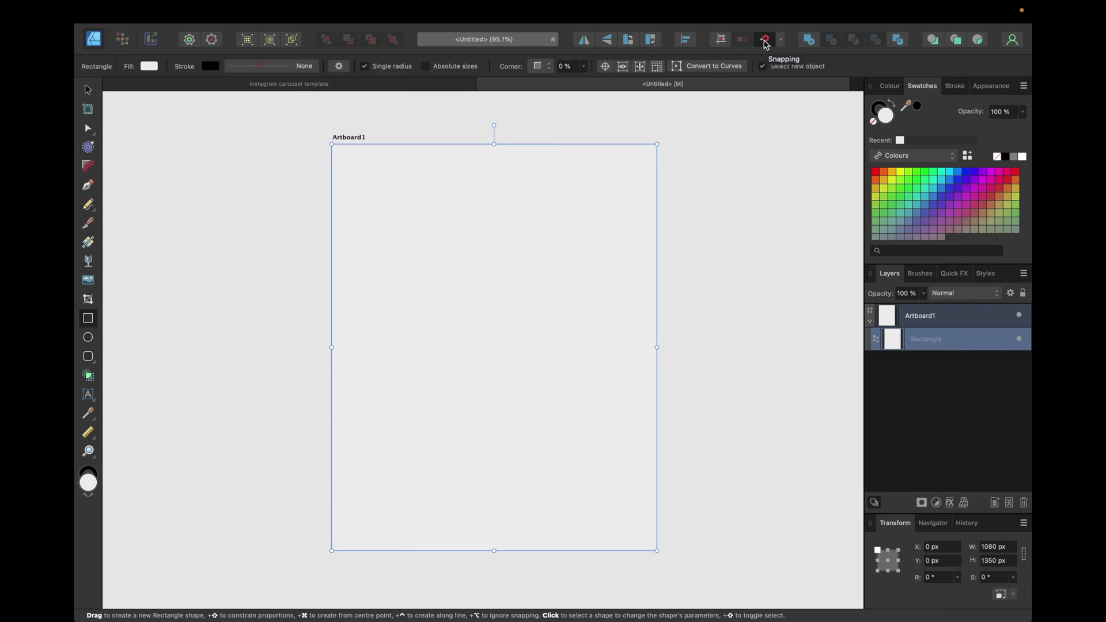
# Rename the artboard as 1
pyautogui.doubleClick(922, 314)
pyautogui.write('1')
pyautogui.press('Return')
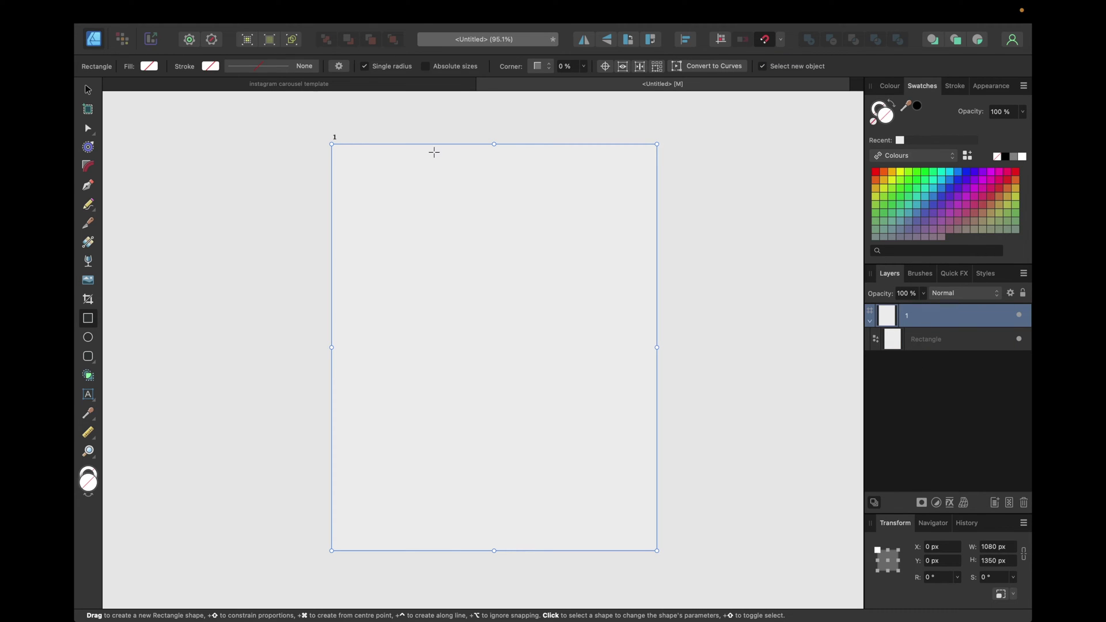
pyautogui.click(395, 121)
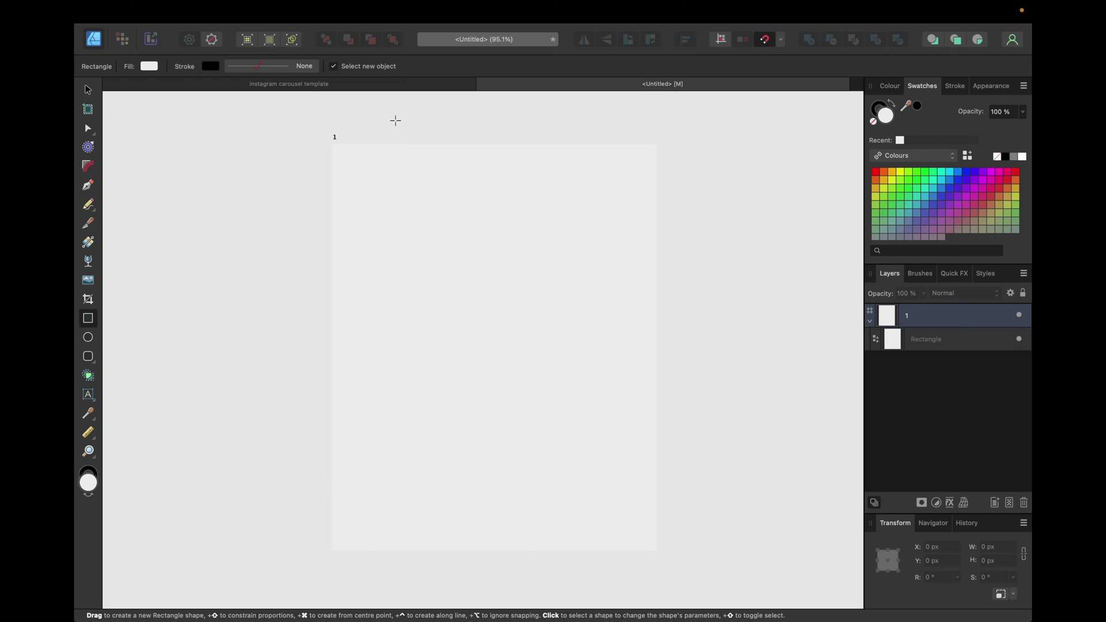
# Copy the Hintergrund portrait image from artboard 1 of the Instagram carousel template into the untitled document
pyautogui.click(346, 87)
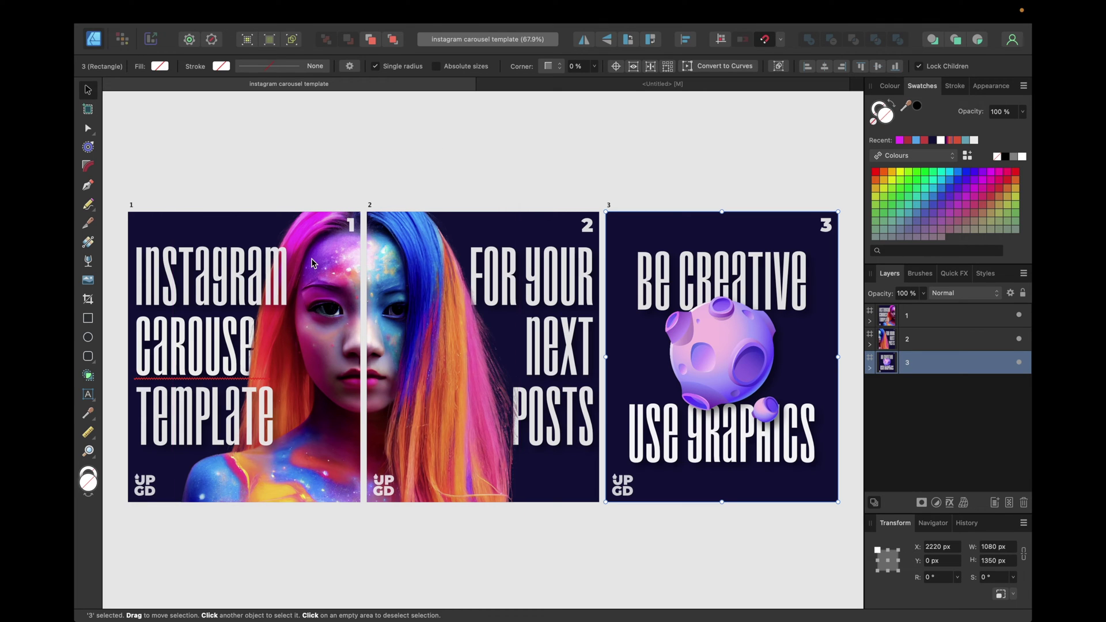
pyautogui.hscroll(-3, 312, 264)
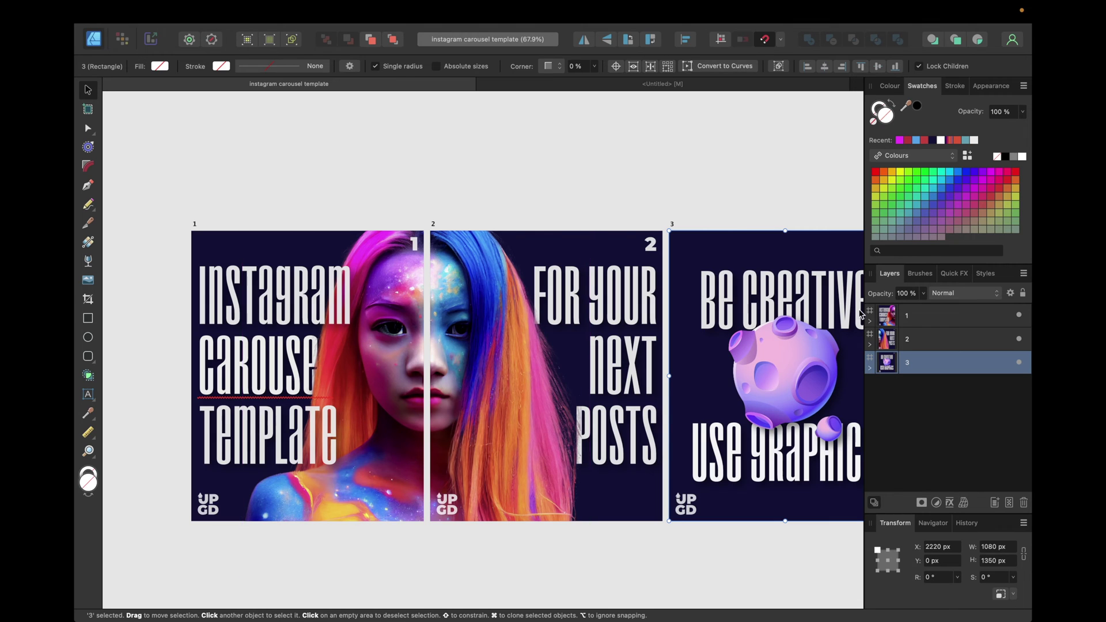
pyautogui.click(871, 321)
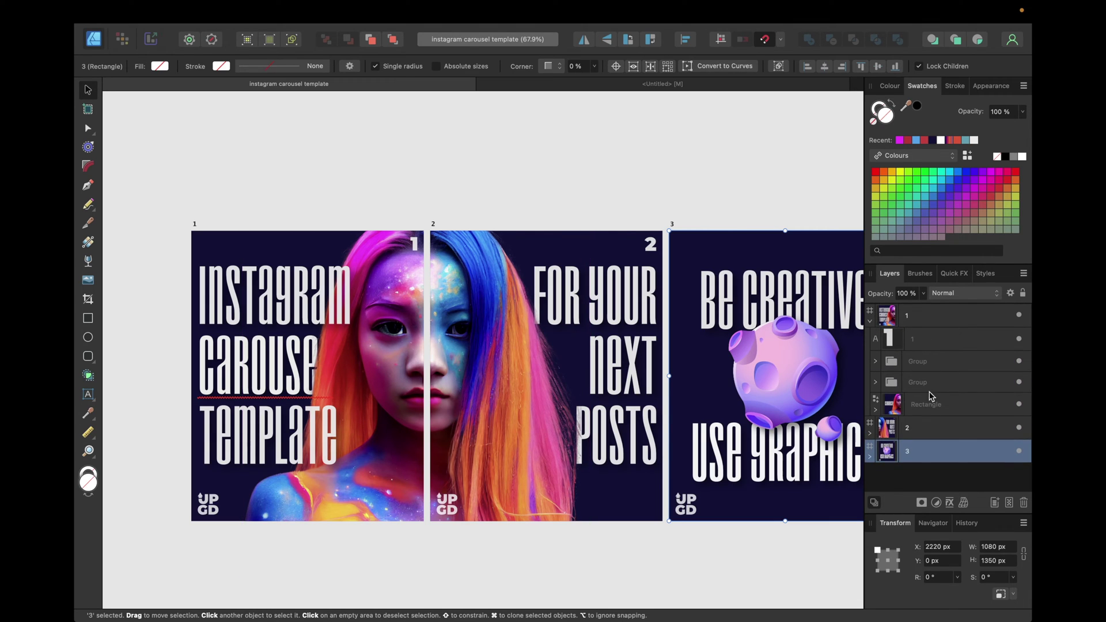
pyautogui.click(876, 409)
pyautogui.scroll(-1, 932, 421)
pyautogui.click(932, 421)
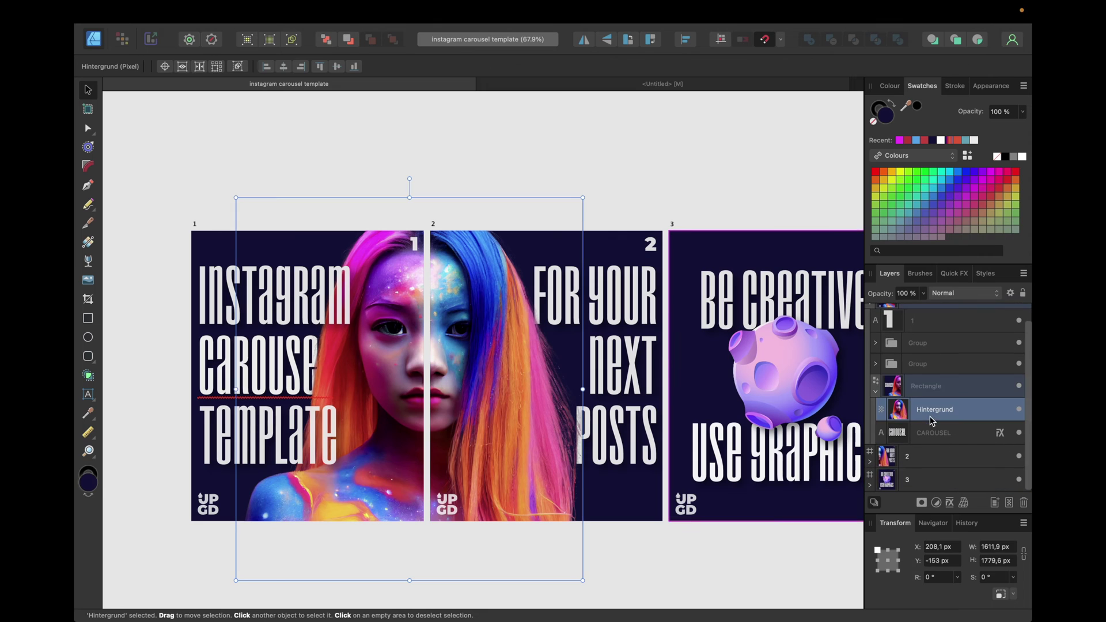
pyautogui.click(663, 84)
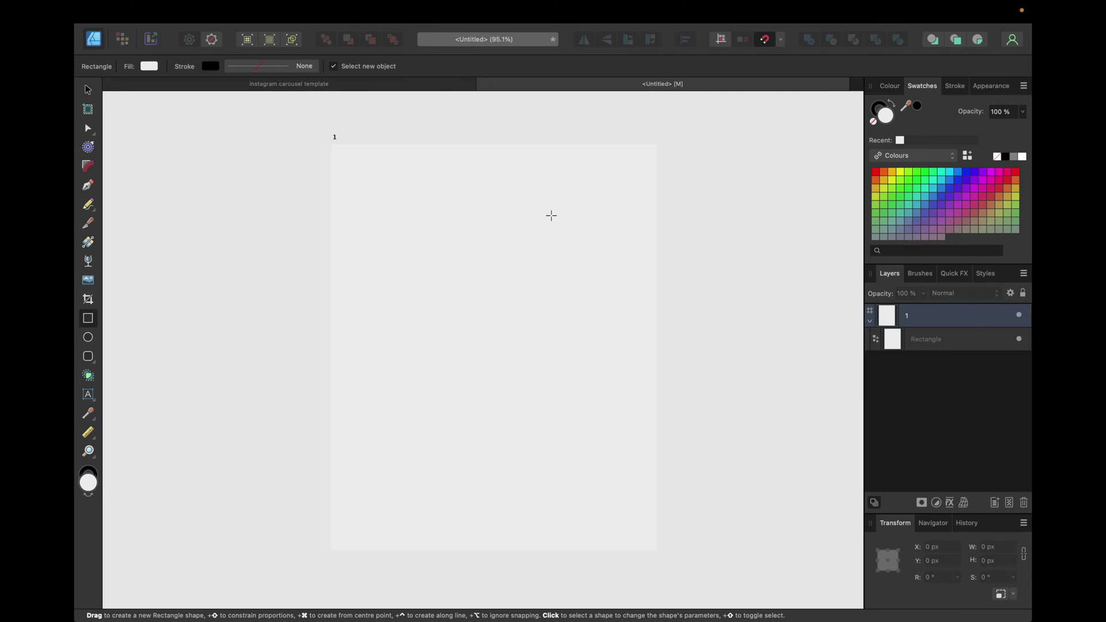
pyautogui.press('super+v')
# Try scaling the portrait down to about 984 × 1087 px and centring it on the artboard, and undo both changes
pyautogui.scroll(-3, 623, 261)
pyautogui.press('v')
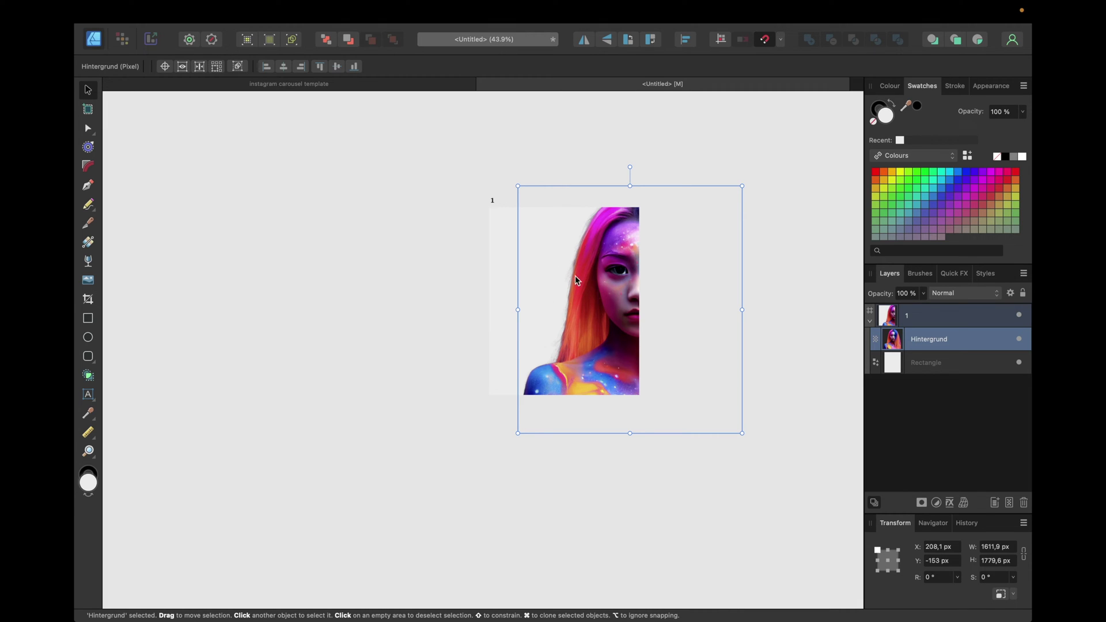
pyautogui.moveTo(742, 186); pyautogui.dragTo(656, 280)
pyautogui.moveTo(602, 348); pyautogui.dragTo(589, 296)
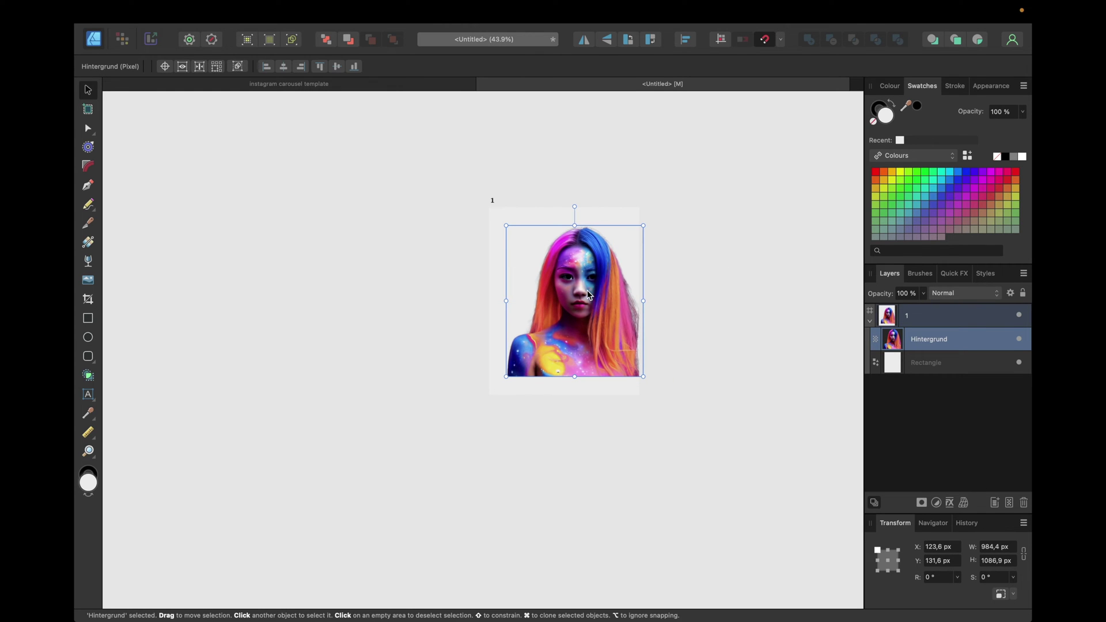
pyautogui.press('super+z')
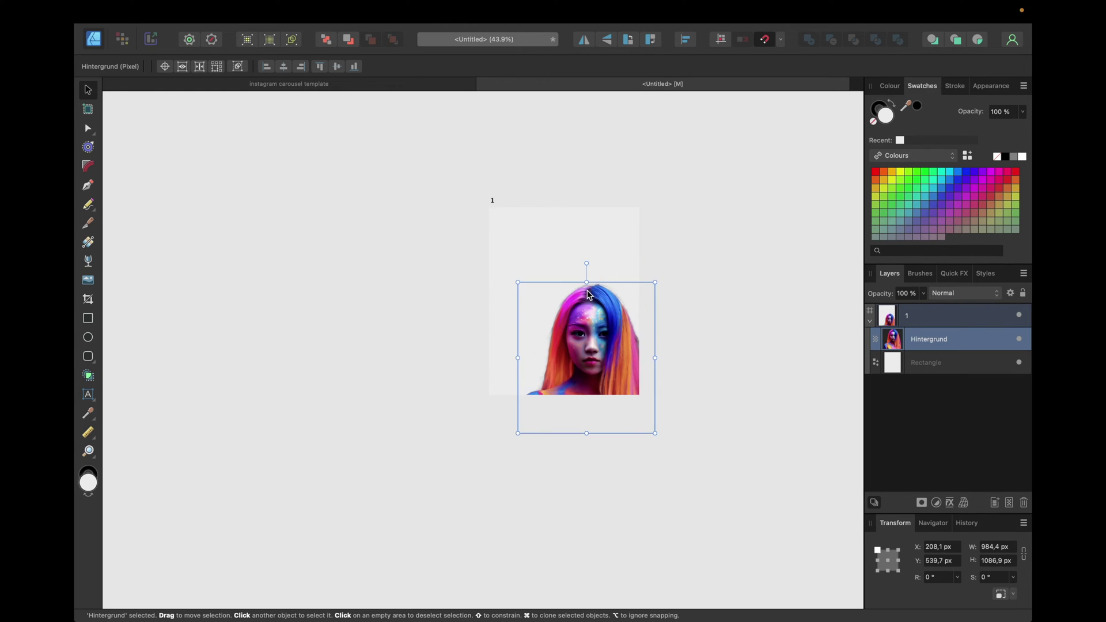
pyautogui.press('super+z')
# Fill the background rectangle with a dark purple sampled from the portrait
pyautogui.hscroll(2, 779, 284)
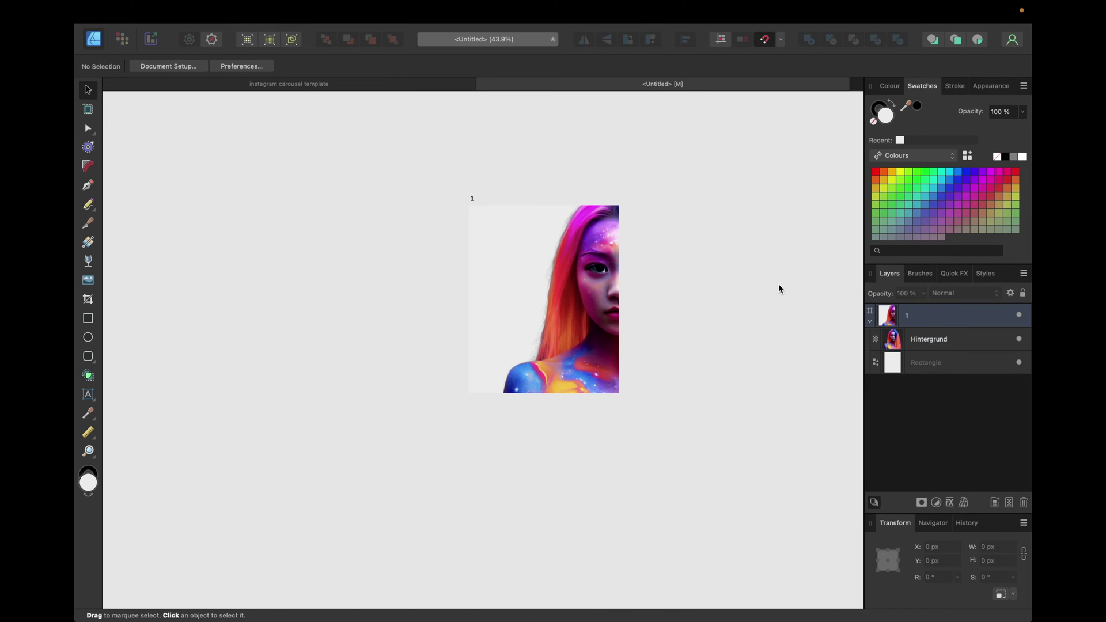
pyautogui.click(932, 362)
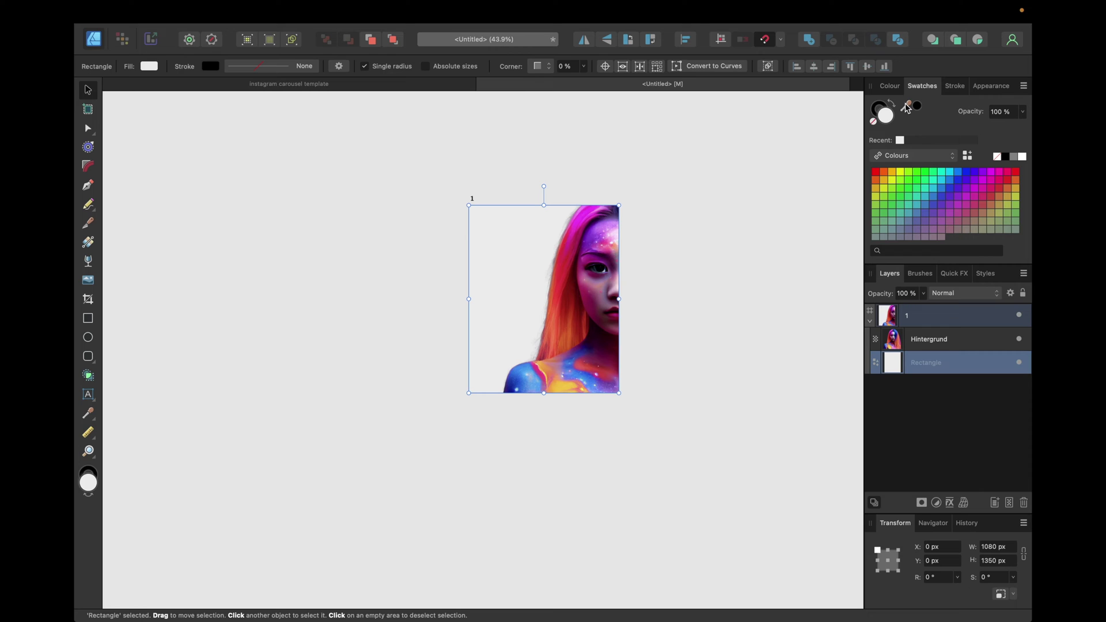
pyautogui.moveTo(907, 109); pyautogui.dragTo(577, 345)
pyautogui.click(918, 106)
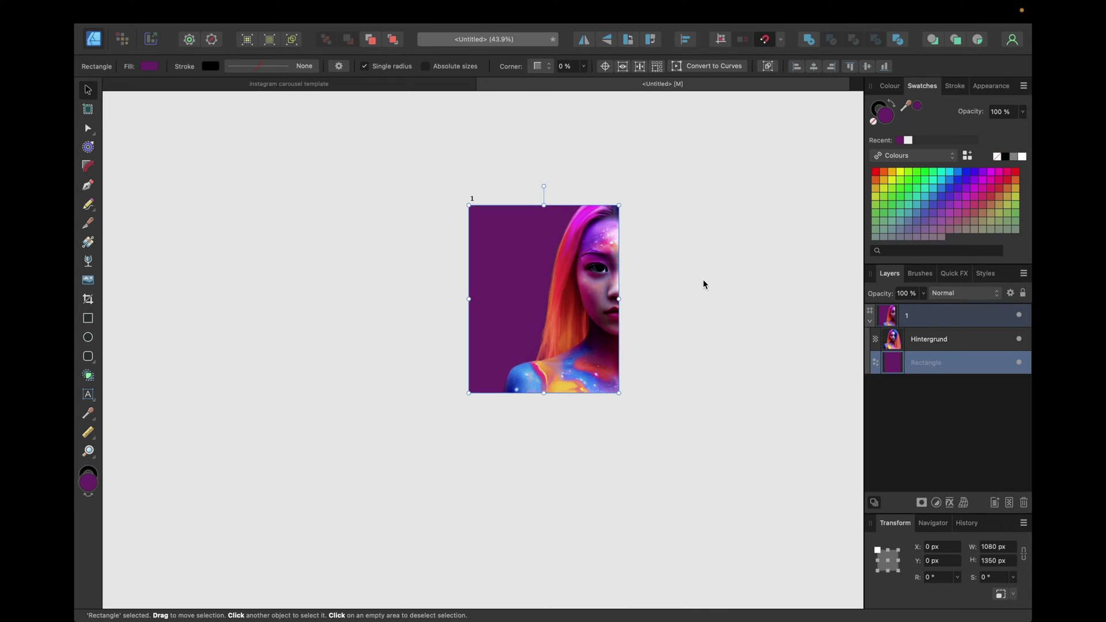
# Duplicate artboard 1 with its contents and place the copy to its right at X 1110 px, leaving a small gap
pyautogui.hscroll(2, 736, 277)
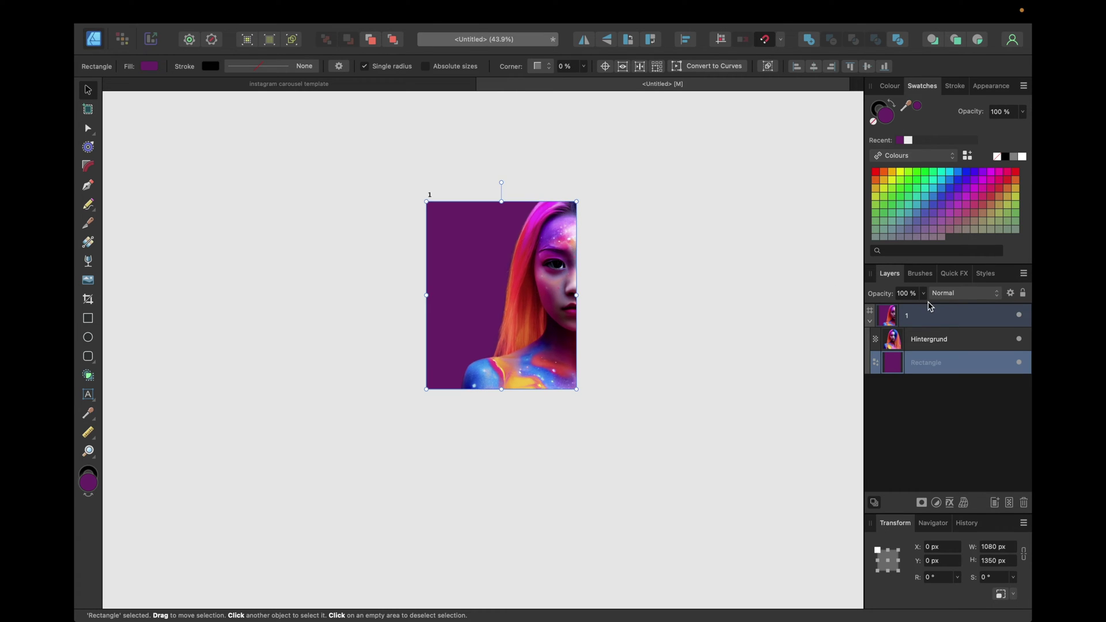
pyautogui.click(928, 316)
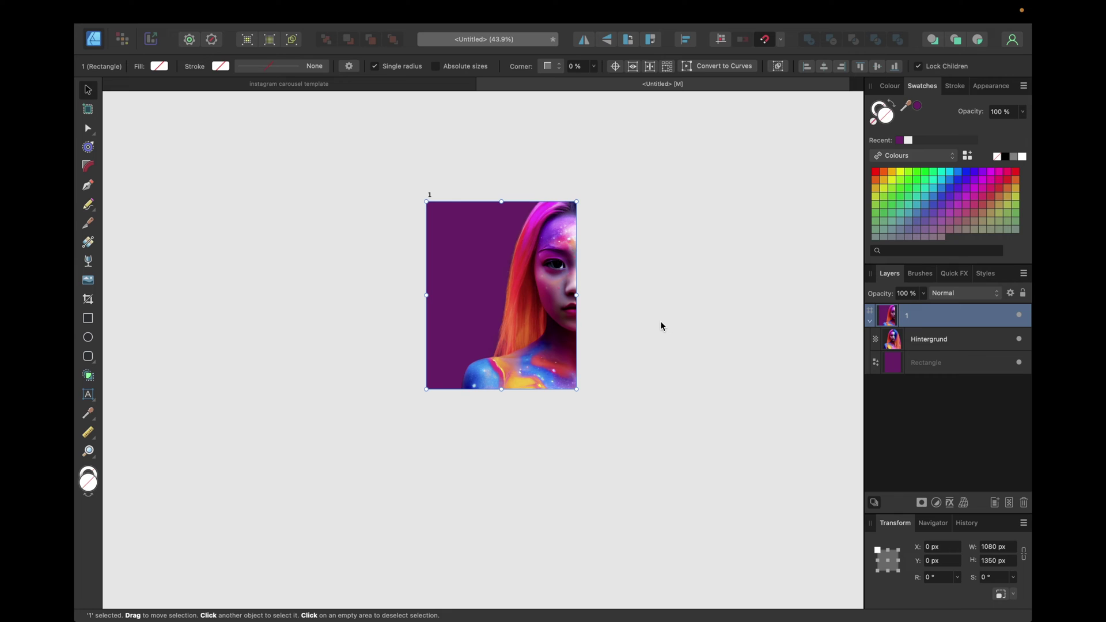
pyautogui.click(870, 320)
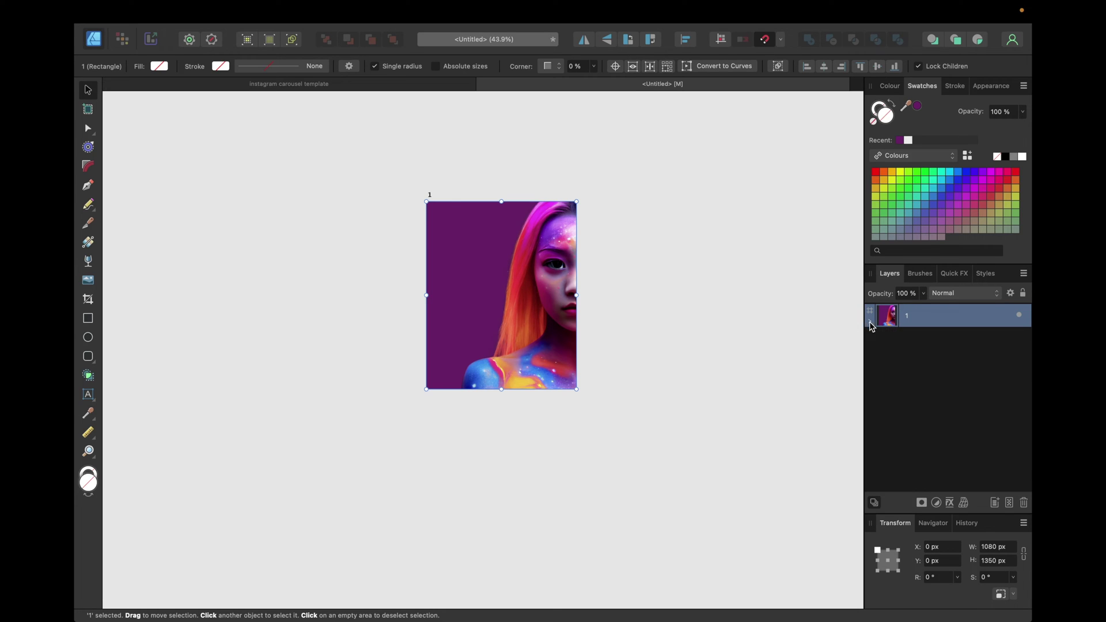
pyautogui.moveTo(481, 276); pyautogui.dragTo(630, 272)
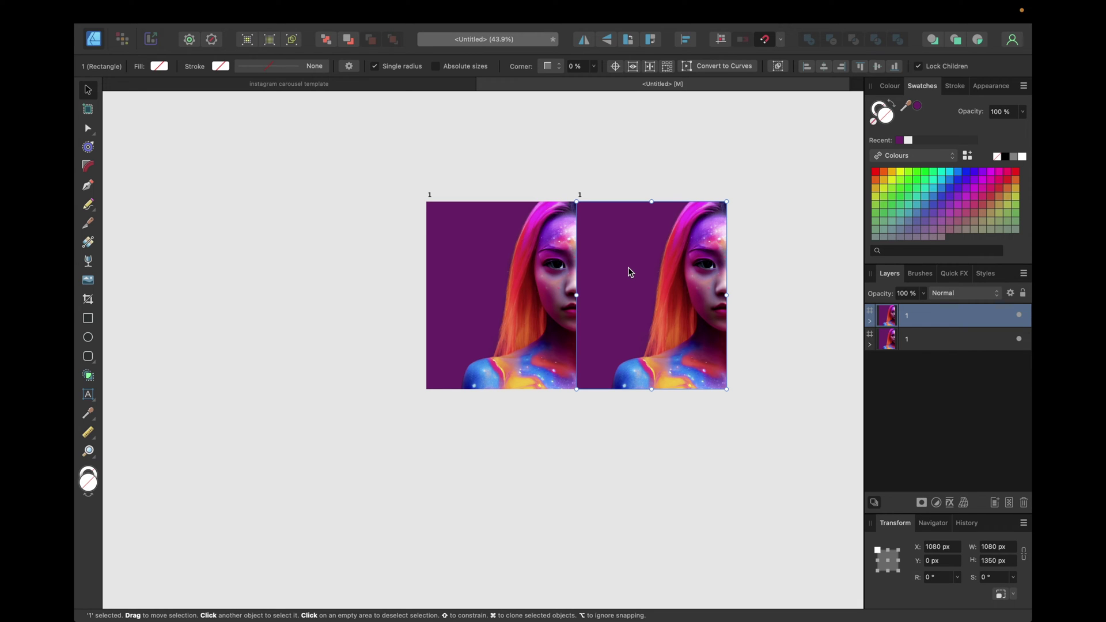
pyautogui.moveTo(631, 273); pyautogui.dragTo(628, 271)
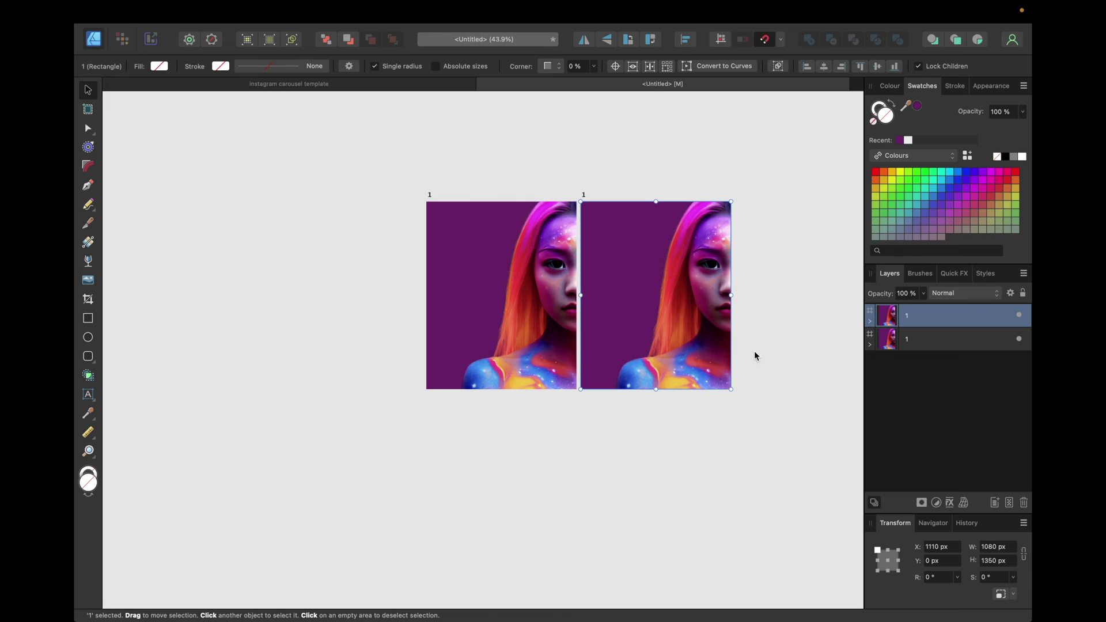
# Rename the duplicated artboard as 2
pyautogui.click(909, 340)
pyautogui.click(909, 340)
pyautogui.write('2')
pyautogui.press('Return')
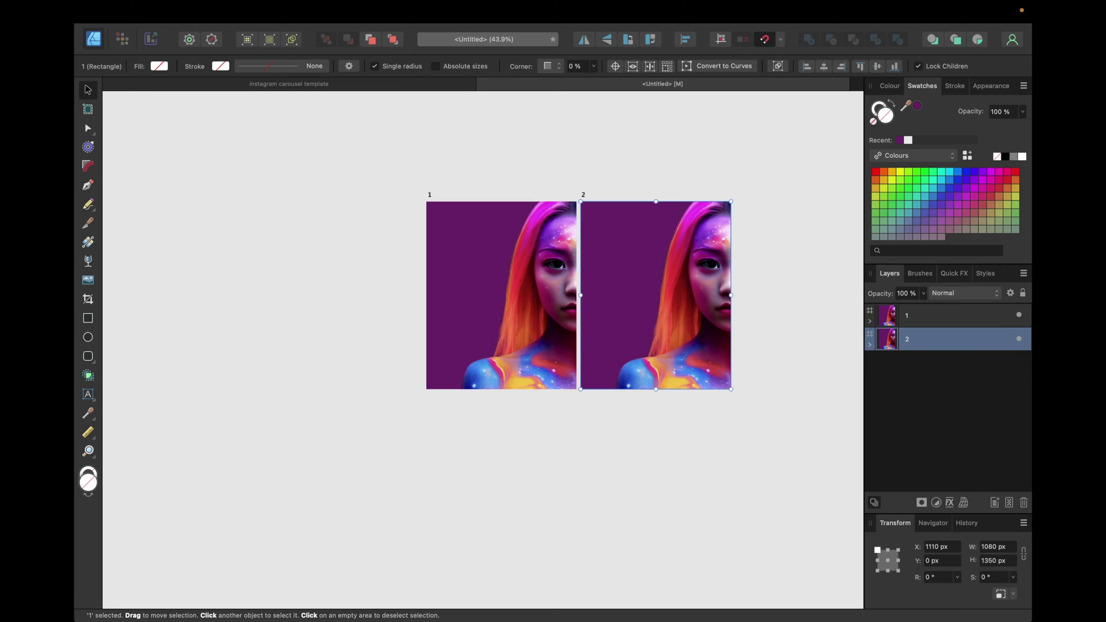
# Delete the Hintergrund portrait image from artboard 2, keeping its background rectangle
pyautogui.click(871, 346)
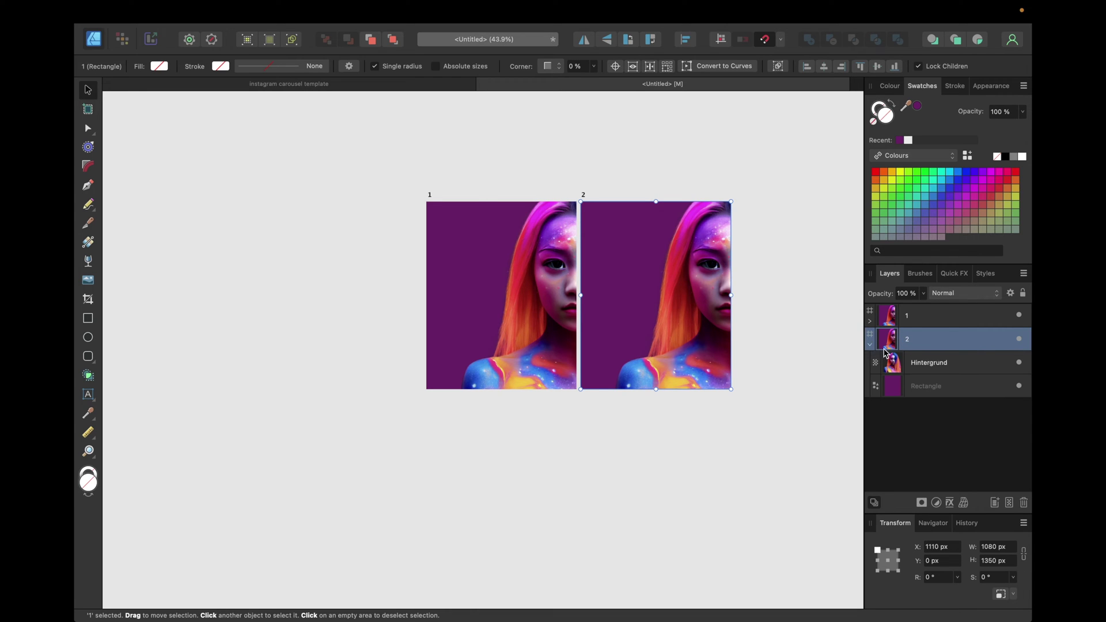
pyautogui.click(932, 365)
pyautogui.press('Delete')
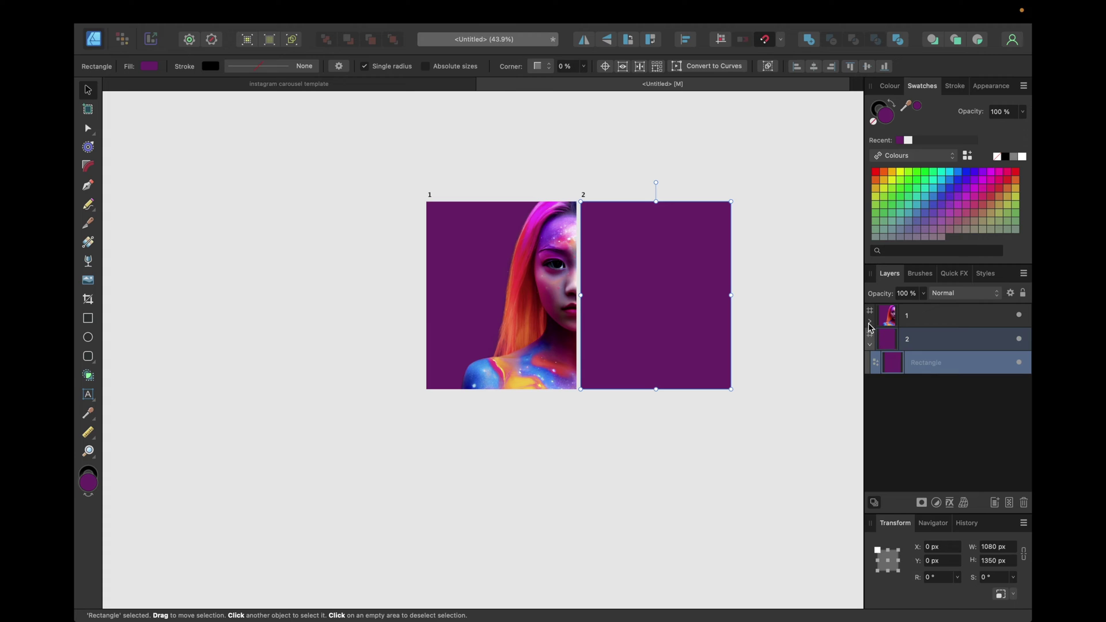
# Duplicate the Hintergrund portrait layer inside artboard 1
pyautogui.click(870, 321)
pyautogui.click(919, 340)
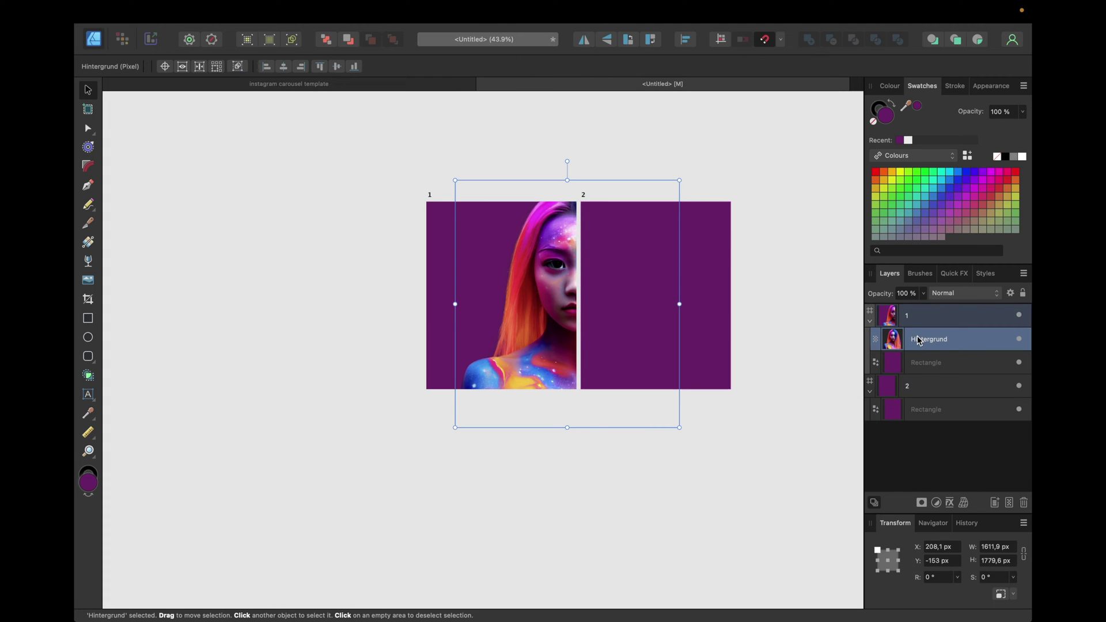
pyautogui.press('super+j')
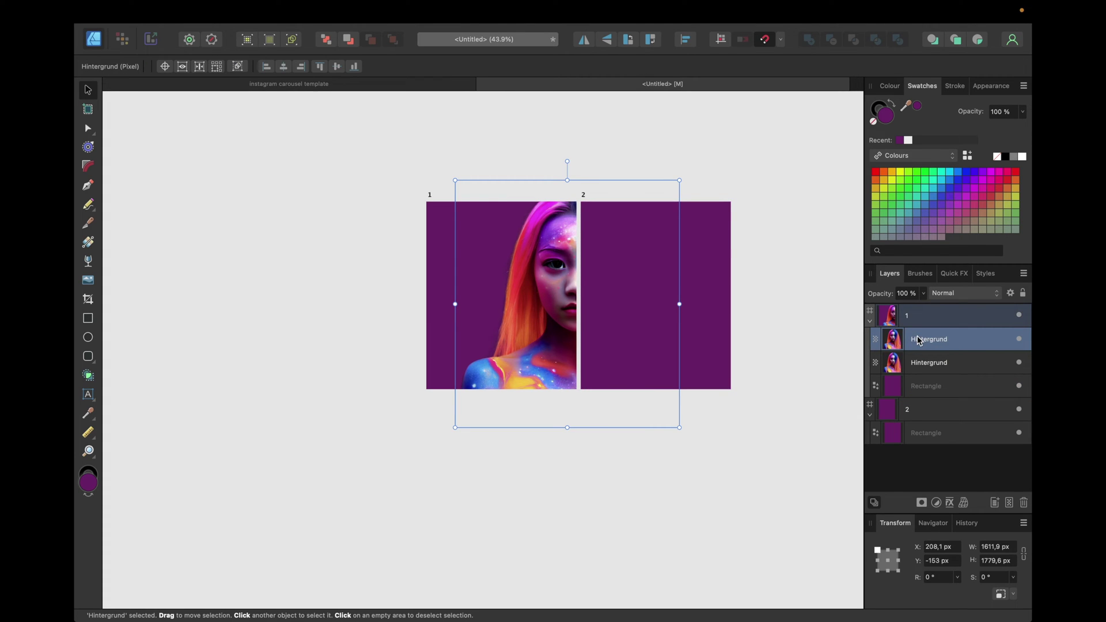
pyautogui.click(709, 267)
pyautogui.moveTo(708, 267); pyautogui.dragTo(707, 266)
pyautogui.press('super+z')
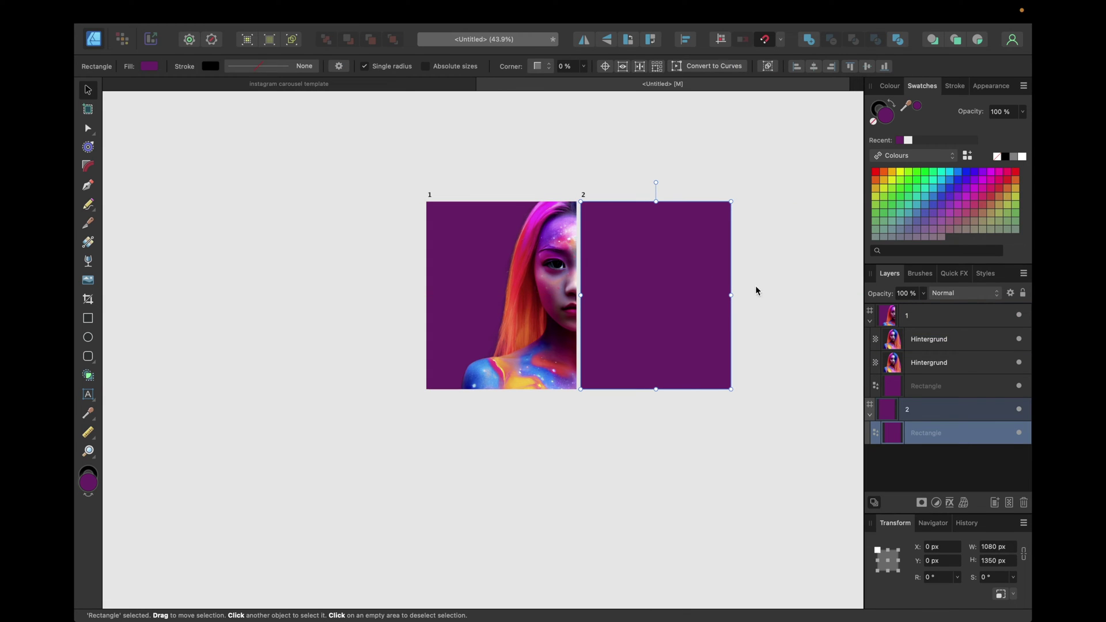
# Place artboard 2 flush against artboard 1 at X 1080 px and move the duplicate Hintergrund portrait above artboard 2's background rectangle
pyautogui.click(909, 413)
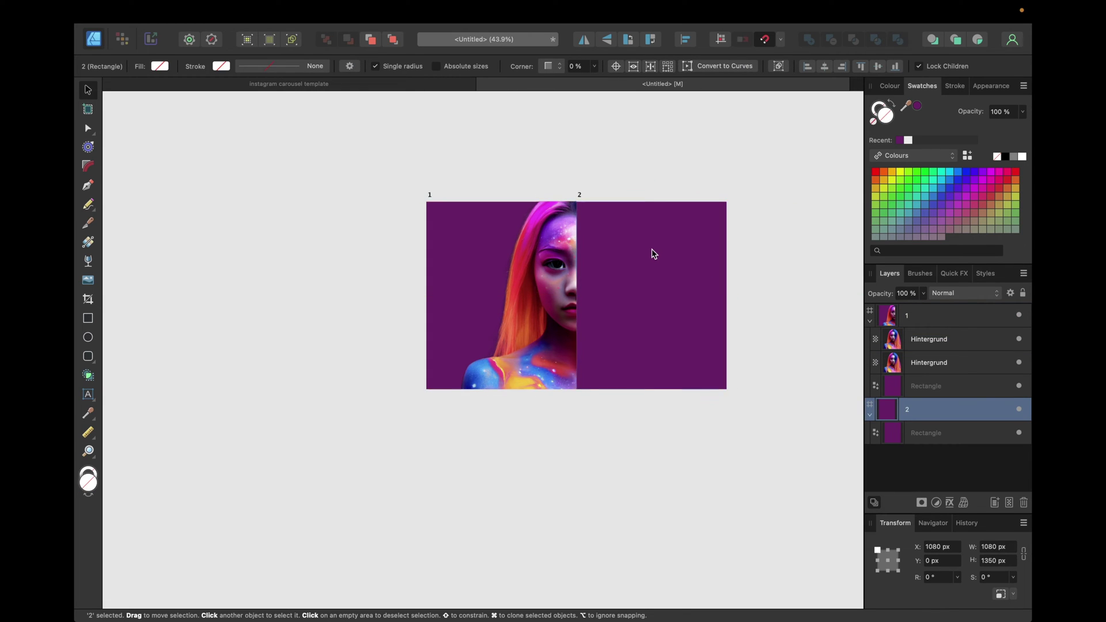
pyautogui.click(958, 362)
pyautogui.moveTo(945, 362); pyautogui.dragTo(922, 422)
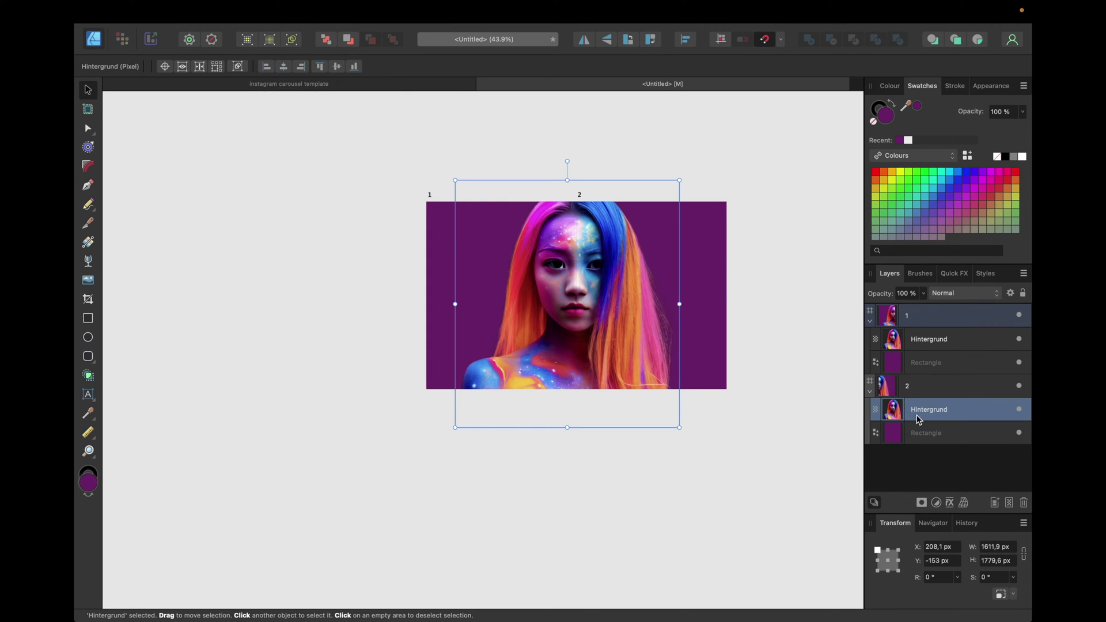
# Move artboard 2 with its contents 30 px away from artboard 1, to X 1110 px
pyautogui.click(918, 387)
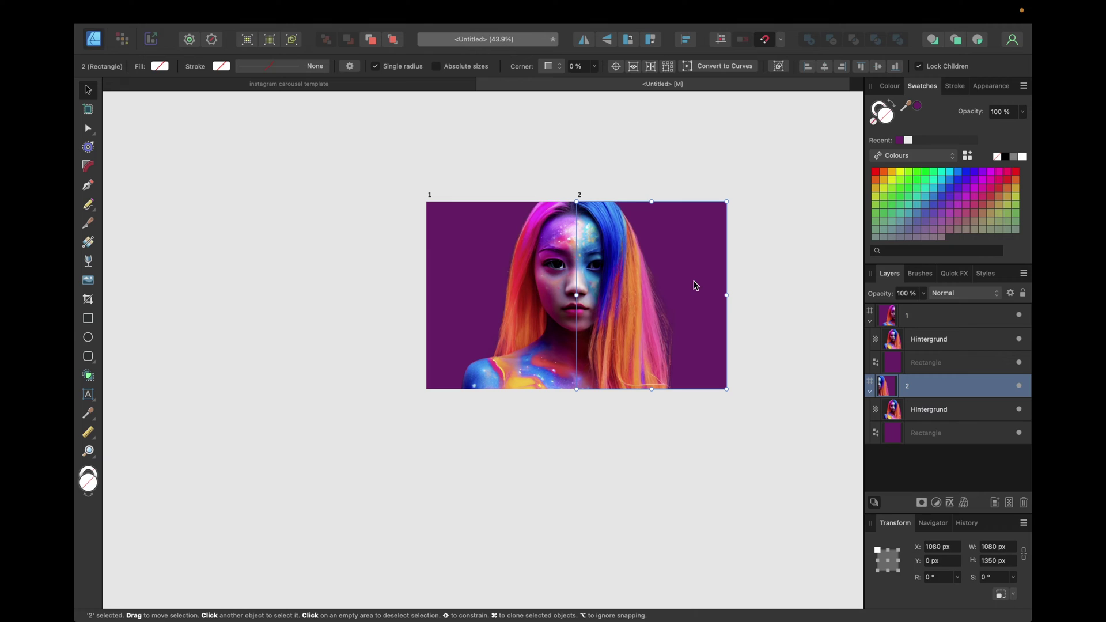
pyautogui.hotkey('shift', 'Right')
pyautogui.hotkey('shift', 'Right')
pyautogui.hotkey('shift', 'Right')
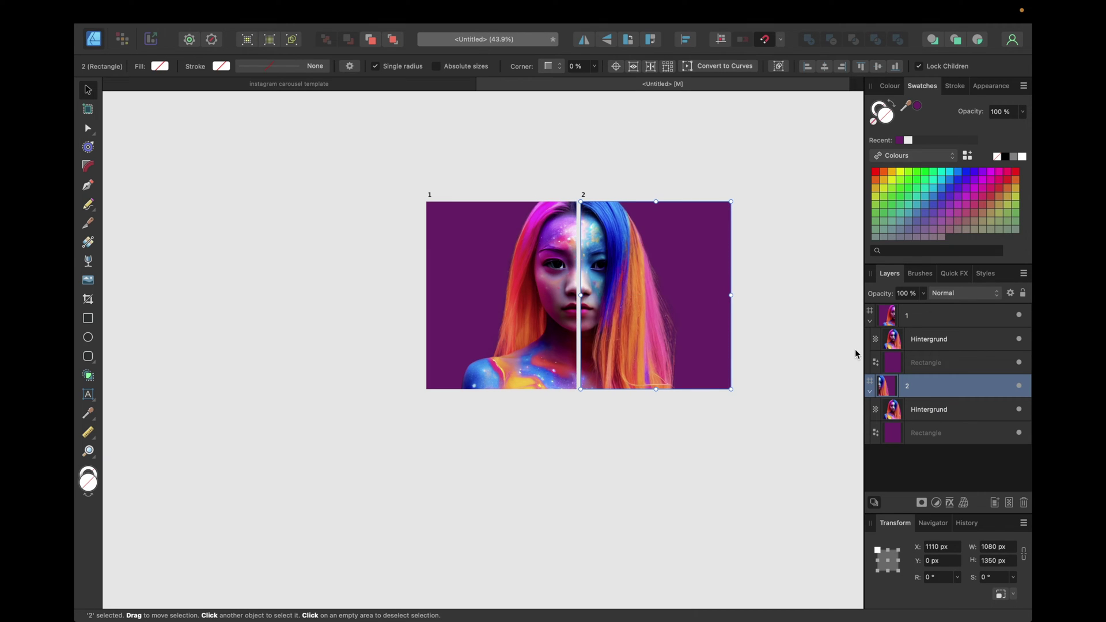
pyautogui.click(784, 270)
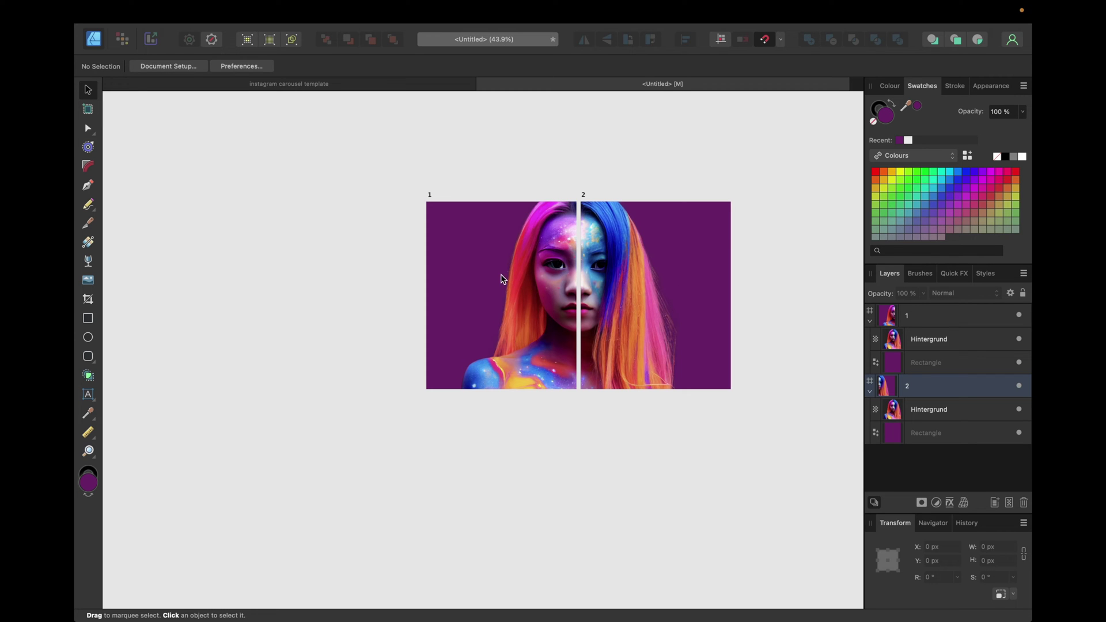
# Examine how the portrait continues across the gap between artboards 1 and 2
pyautogui.scroll(3, 572, 208)
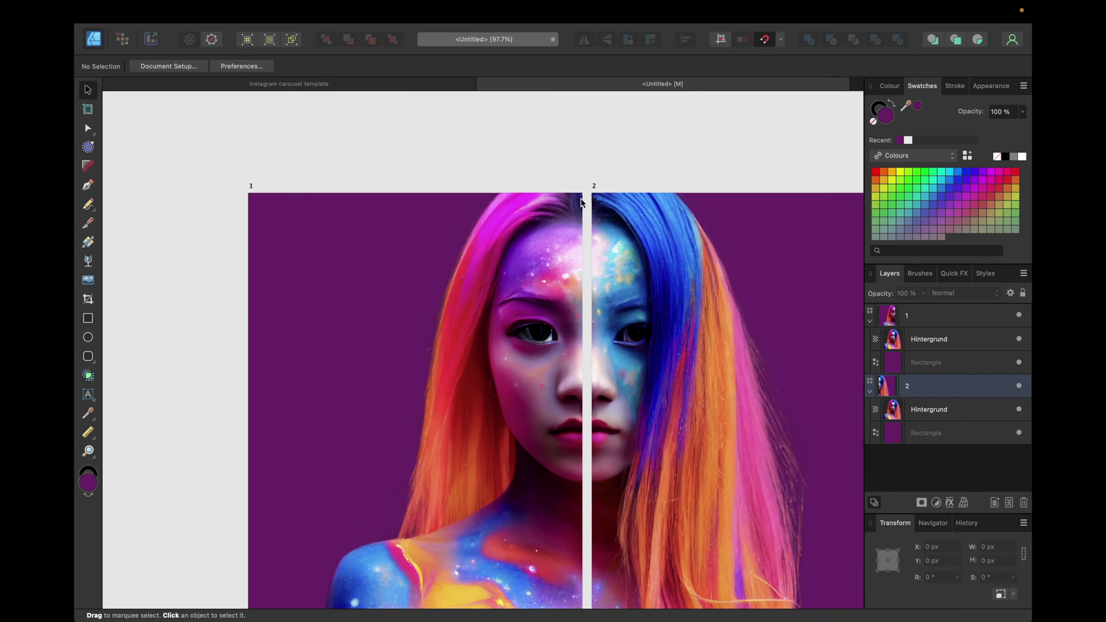
pyautogui.scroll(-5, 575, 464)
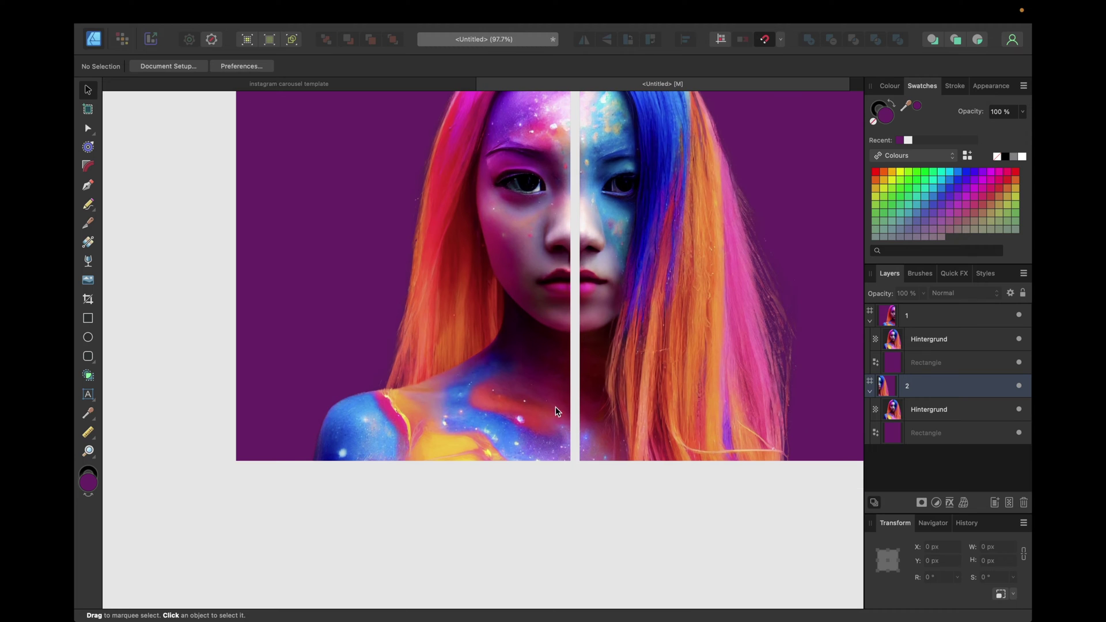
pyautogui.scroll(3, 621, 442)
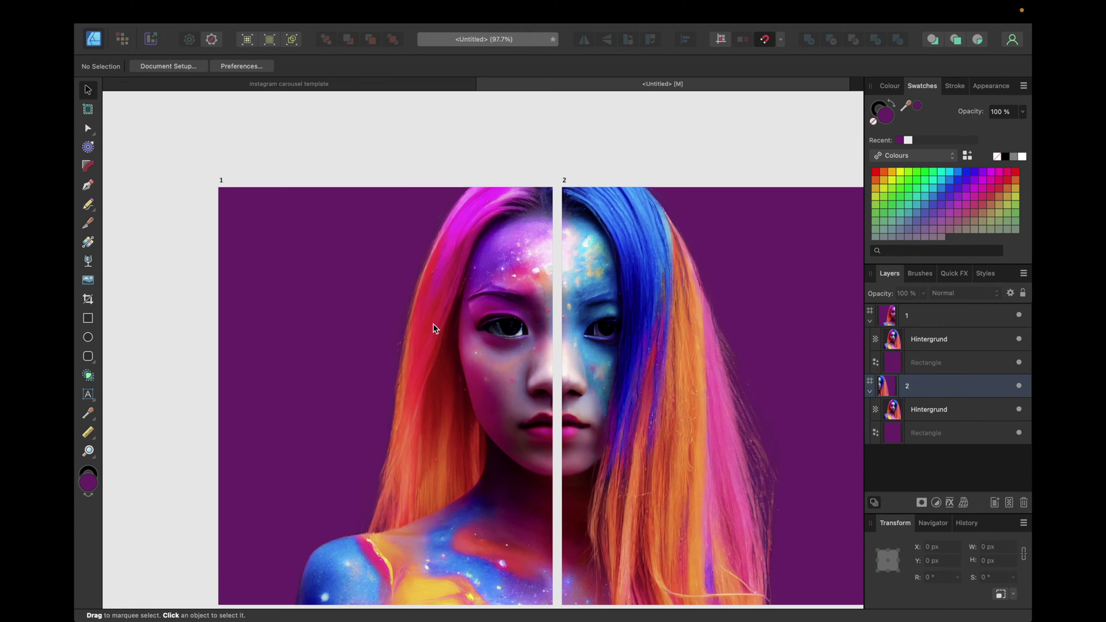
pyautogui.scroll(-2, 435, 328)
pyautogui.hscroll(3, 435, 328)
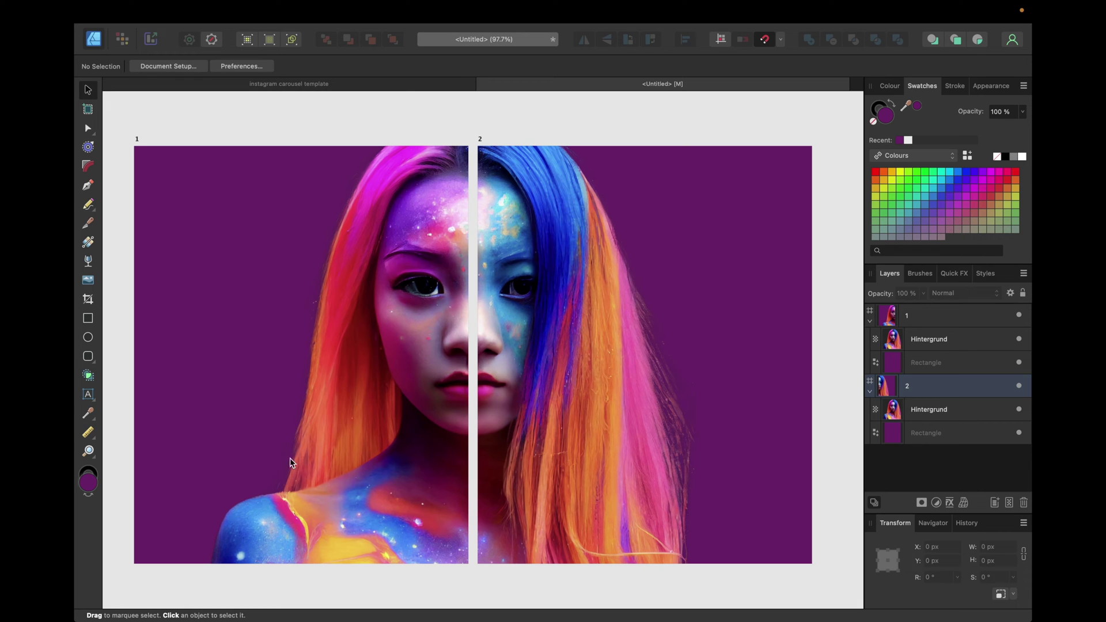
pyautogui.scroll(-1, 473, 551)
pyautogui.hscroll(-1, 472, 550)
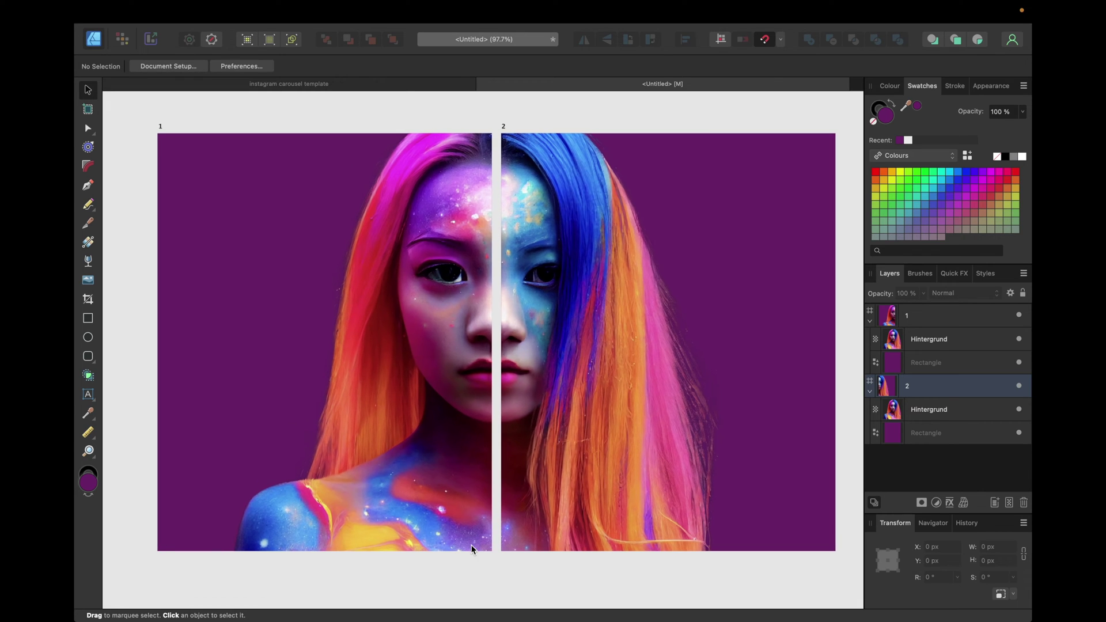
# Recolour the background rectangles of artboards 1 and 2 with a dark navy blue sampled from the portrait
pyautogui.click(914, 366)
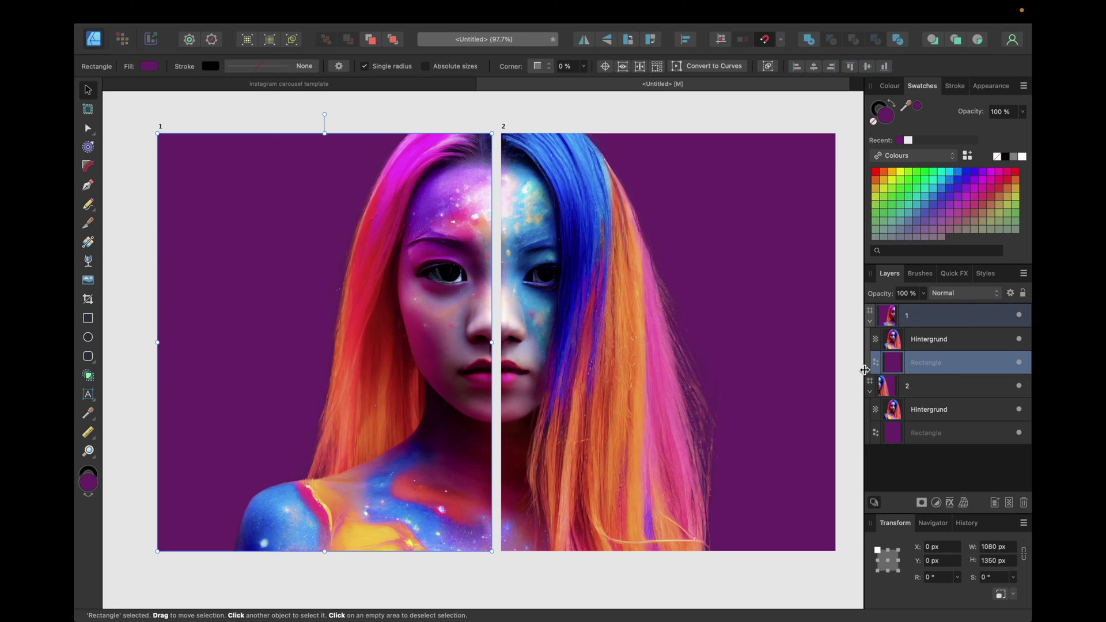
pyautogui.moveTo(906, 106); pyautogui.dragTo(569, 278)
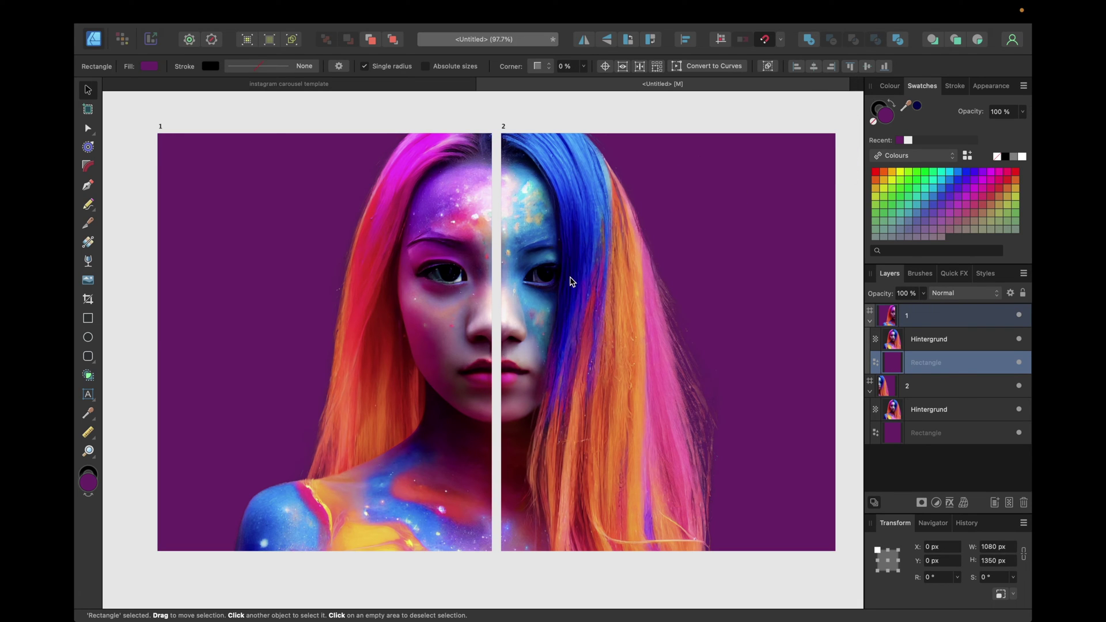
pyautogui.click(918, 106)
pyautogui.click(751, 254)
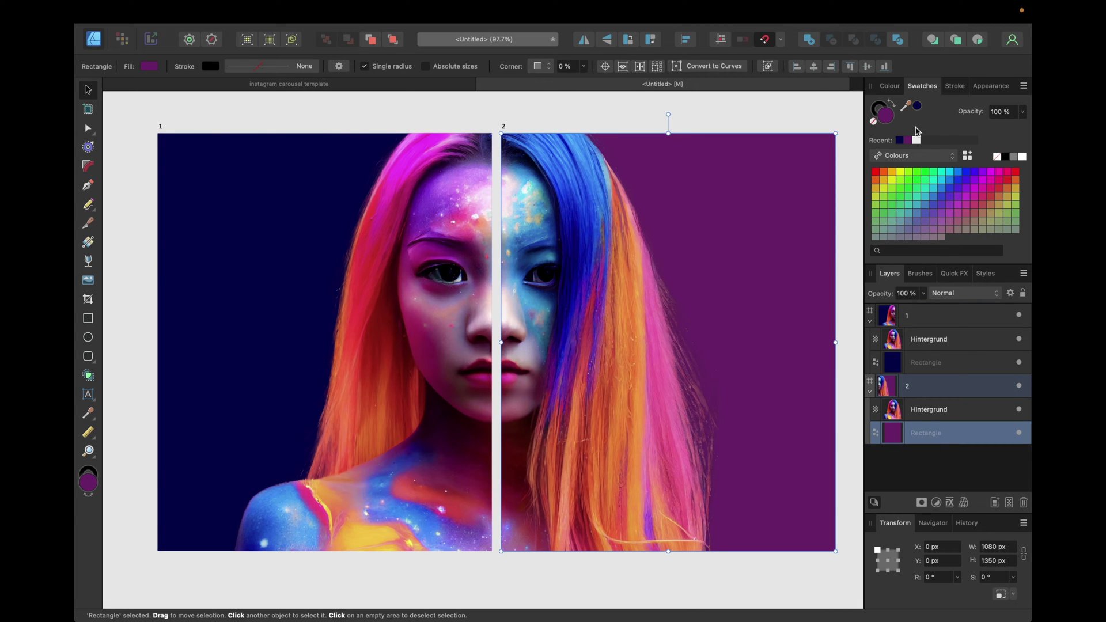
pyautogui.click(919, 106)
pyautogui.click(743, 103)
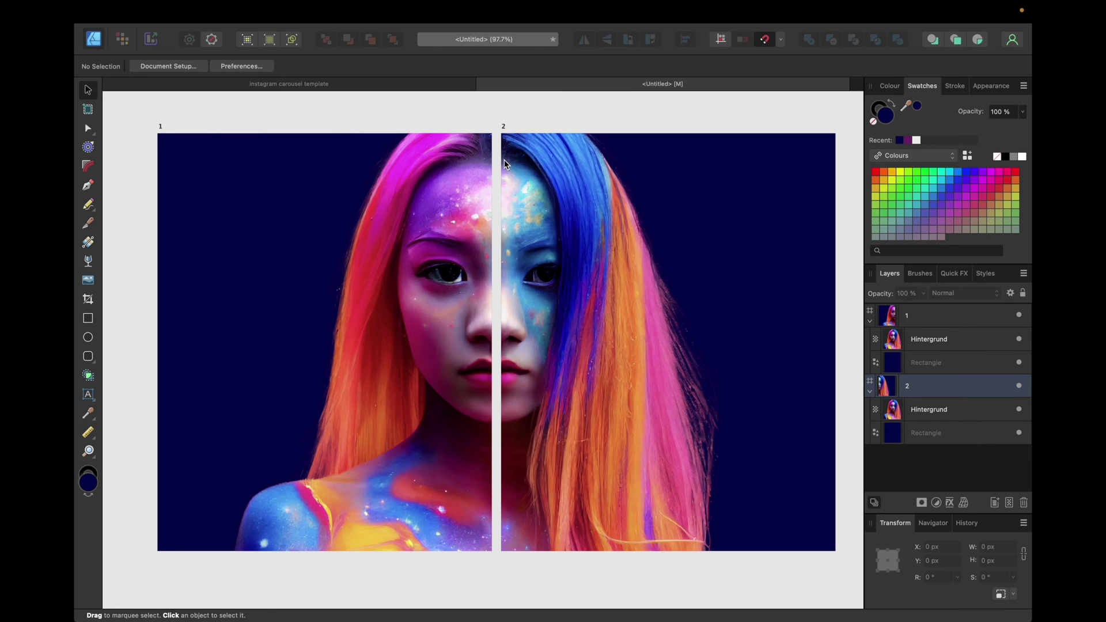
# Add an art text title on artboard 1 reading INSTAGRAM, CAROUSEL and TEMPLATE on three separate lines
pyautogui.scroll(-3, 503, 160)
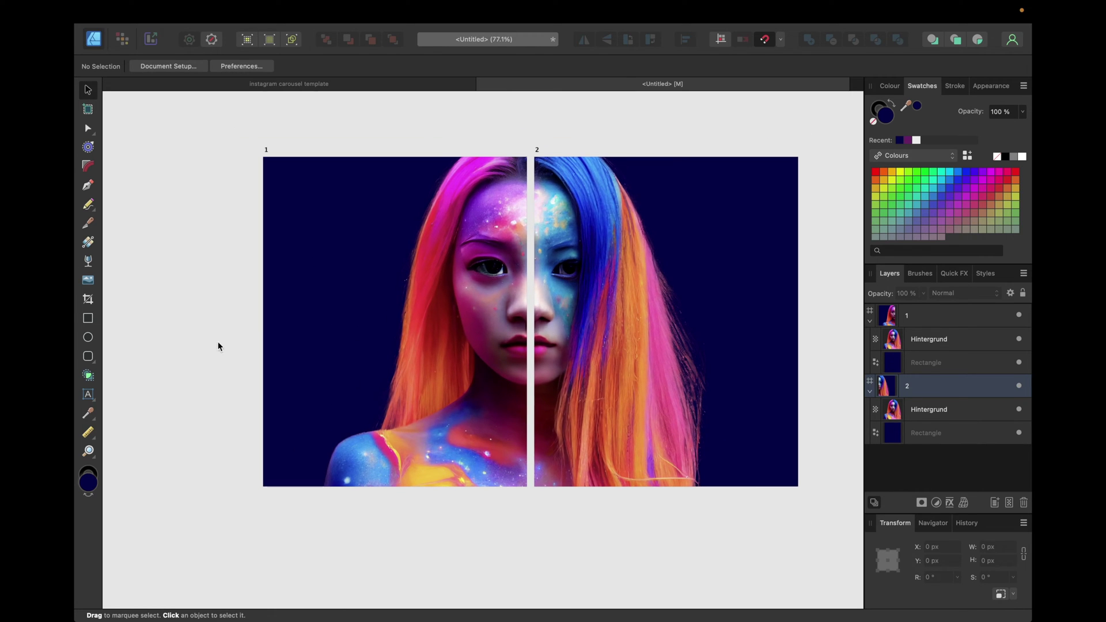
pyautogui.click(88, 395)
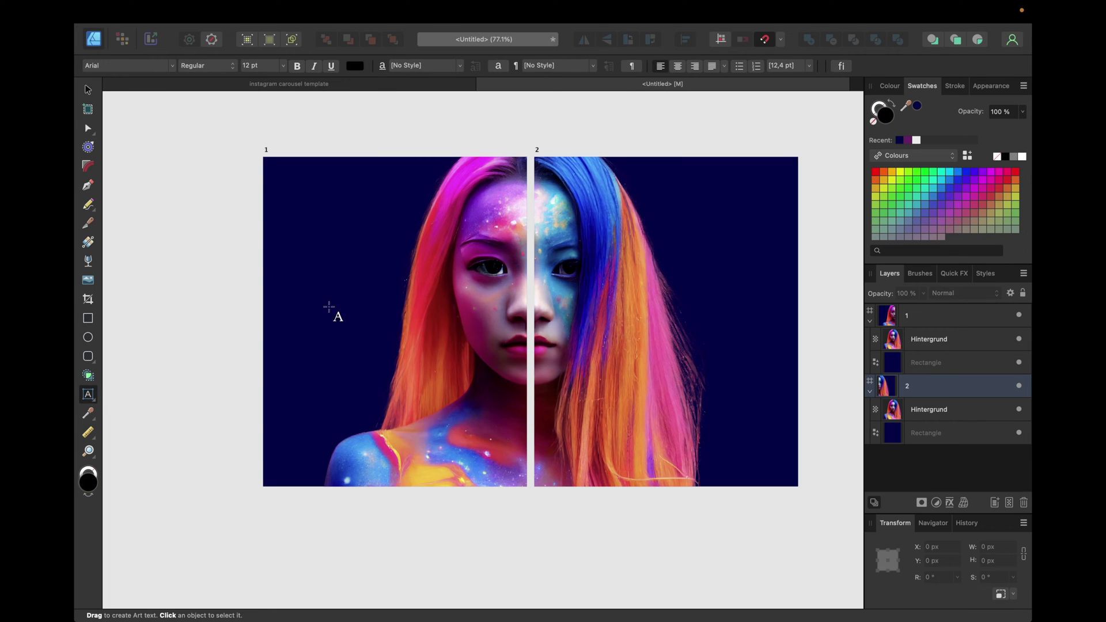
pyautogui.click(306, 310)
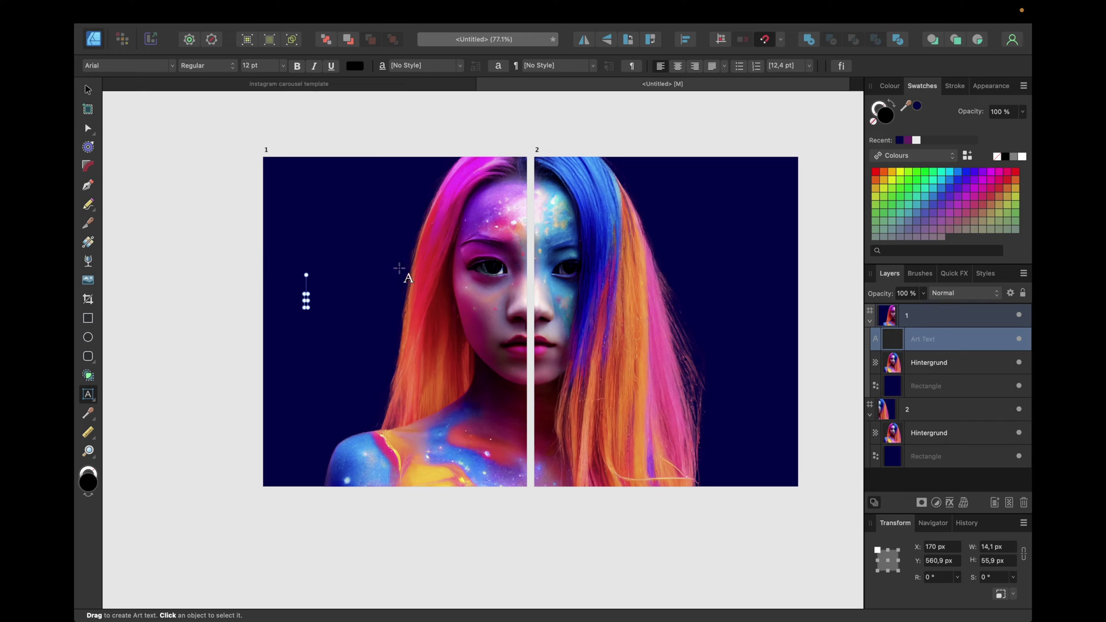
pyautogui.write('INSTAGRAM')
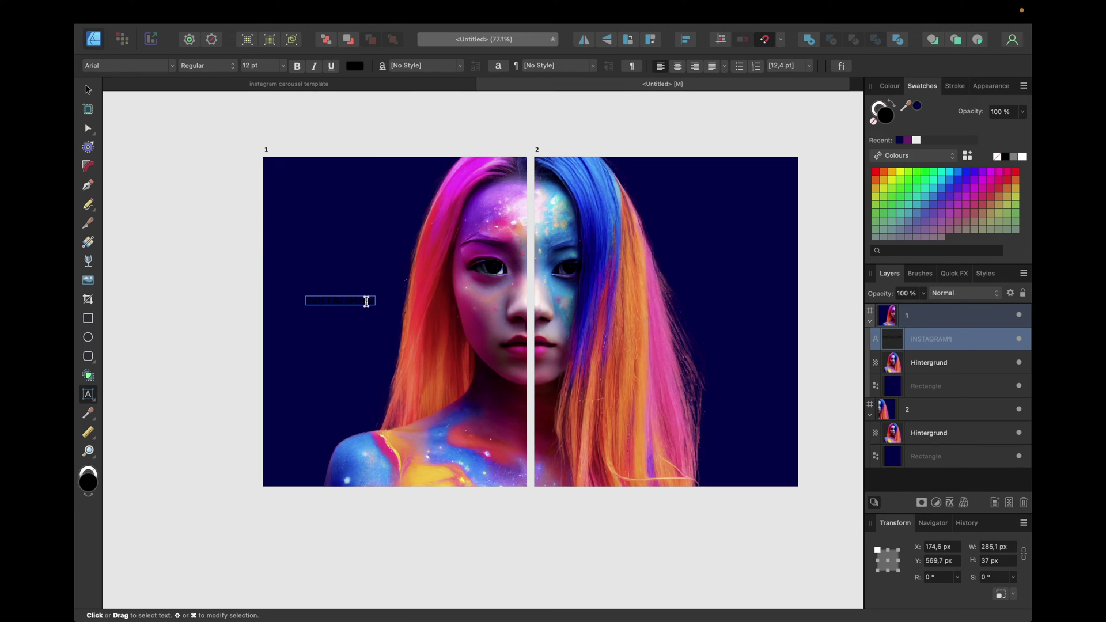
pyautogui.press('Return')
pyautogui.write('TEMPLATE')
pyautogui.press('Escape')
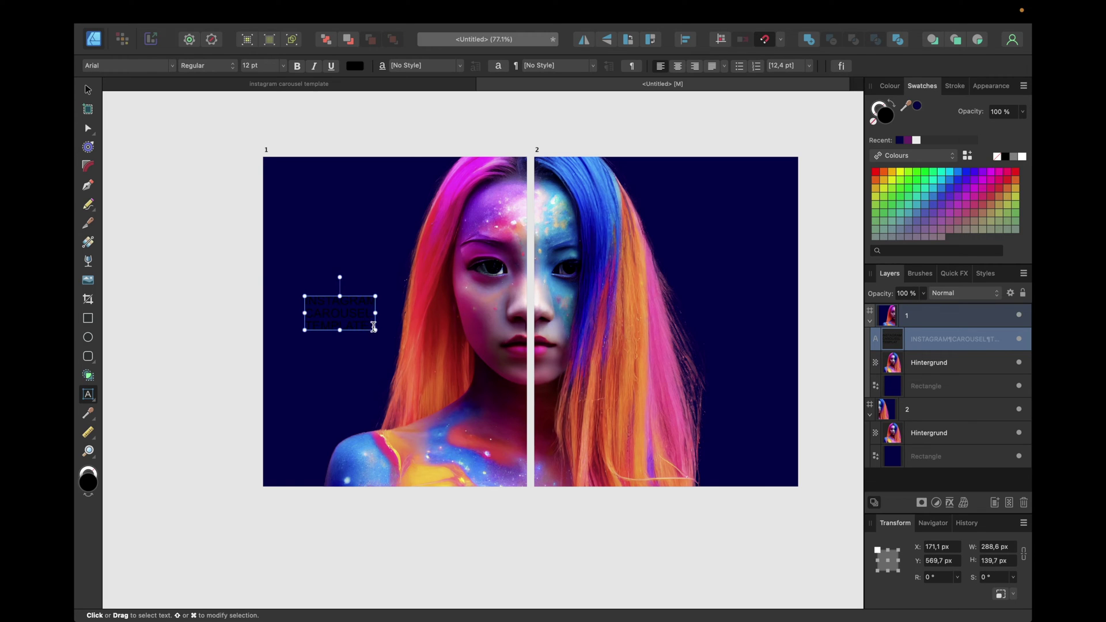
# Colour the whole title text white and set its font to the favourite Droid
pyautogui.press('super+a')
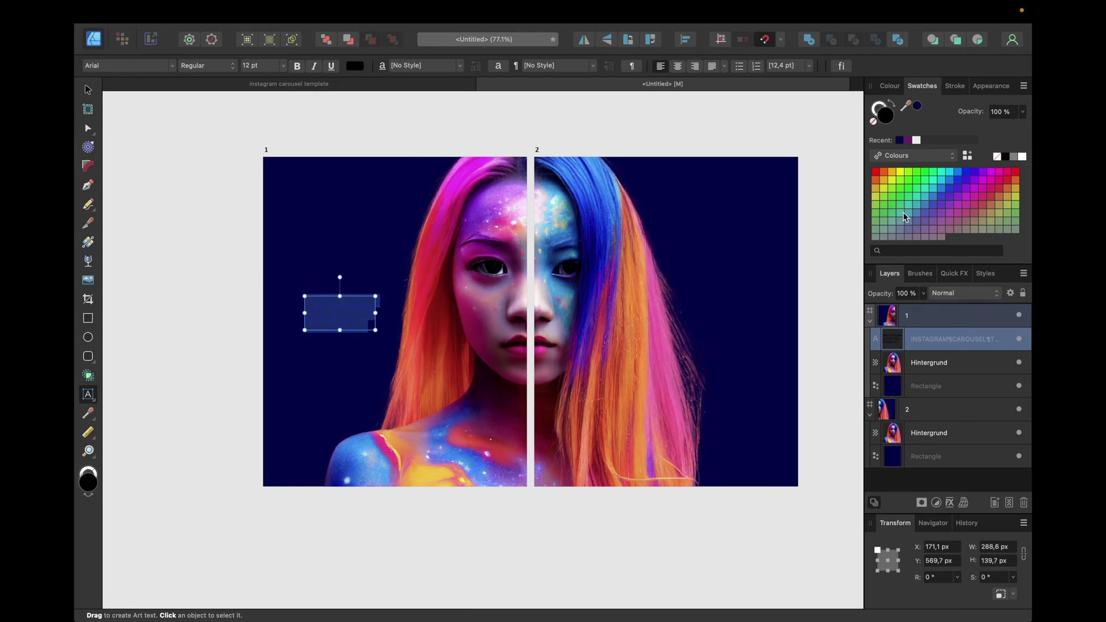
pyautogui.click(1023, 158)
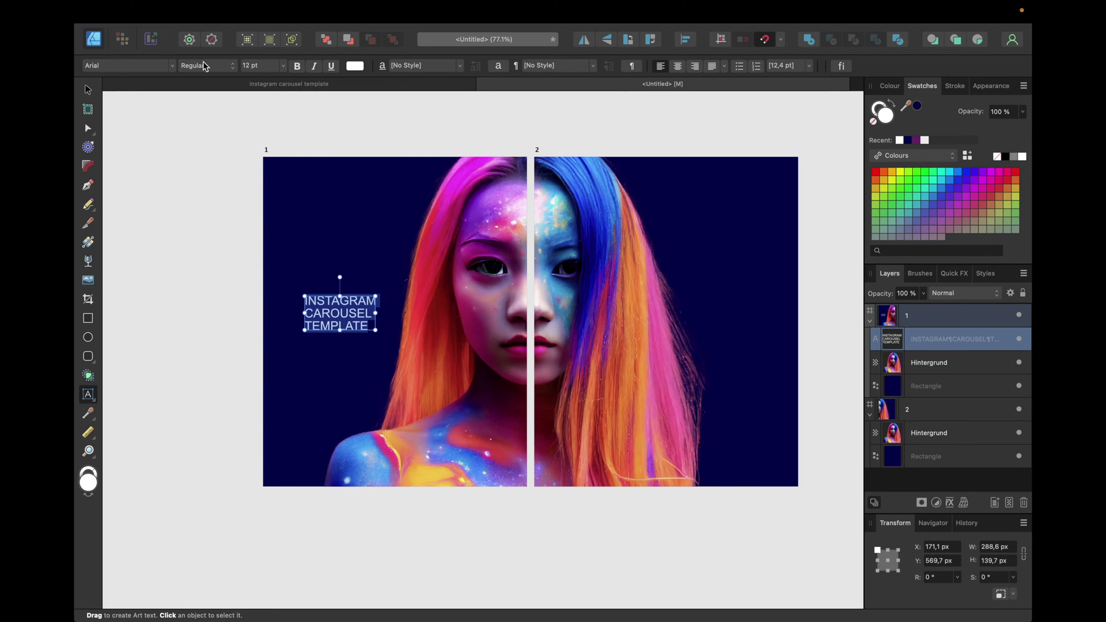
pyautogui.click(172, 66)
pyautogui.click(283, 81)
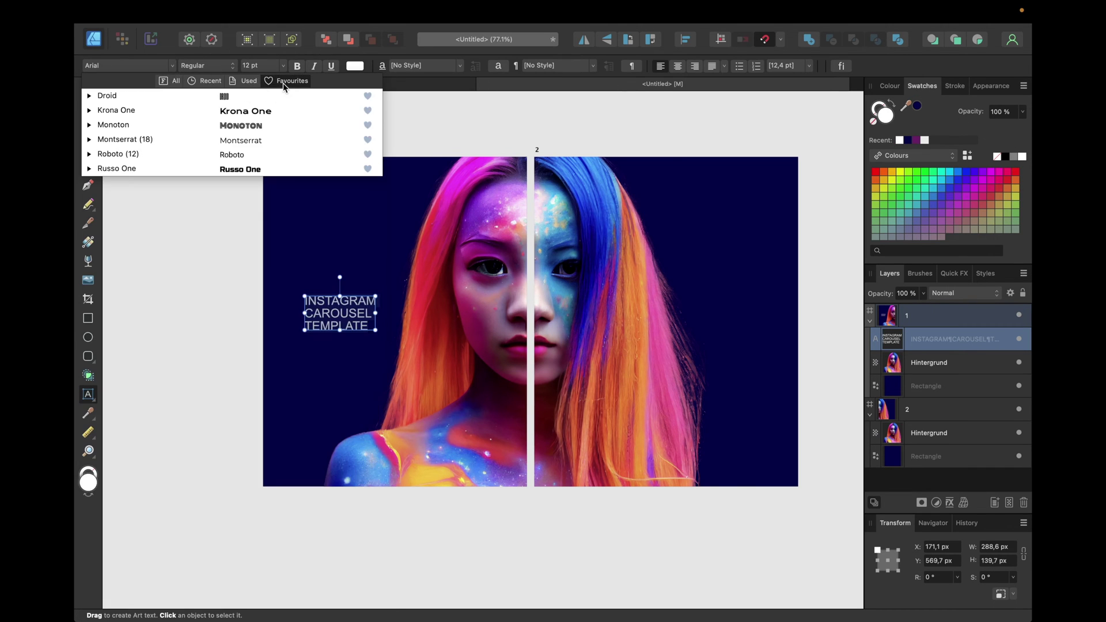
pyautogui.click(255, 105)
# Enlarge the title to about 643 × 820 px and place it near artboard 1's outer edge at X 30 px
pyautogui.moveTo(335, 294); pyautogui.dragTo(463, 364)
pyautogui.click(214, 347)
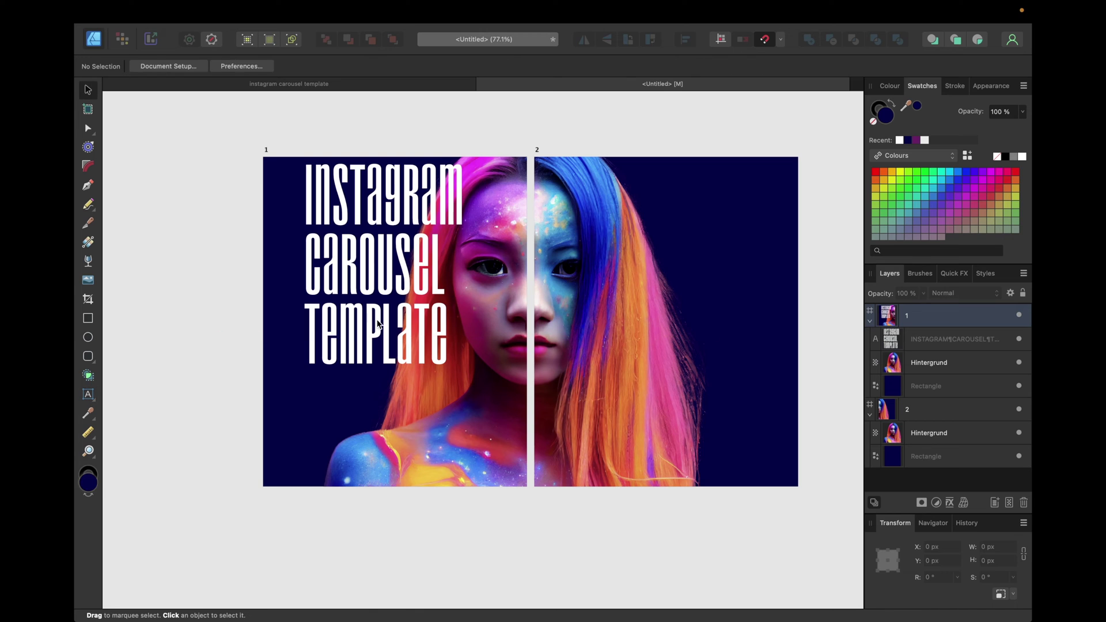
pyautogui.click(331, 280)
pyautogui.moveTo(365, 271); pyautogui.dragTo(324, 327)
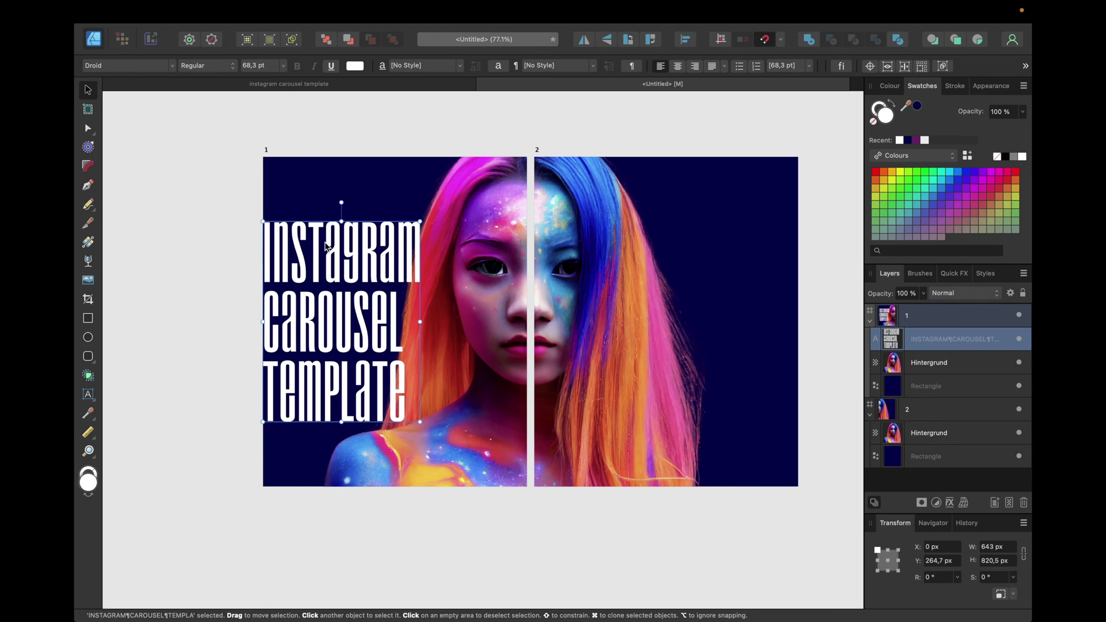
pyautogui.moveTo(325, 246); pyautogui.dragTo(333, 247)
pyautogui.click(180, 355)
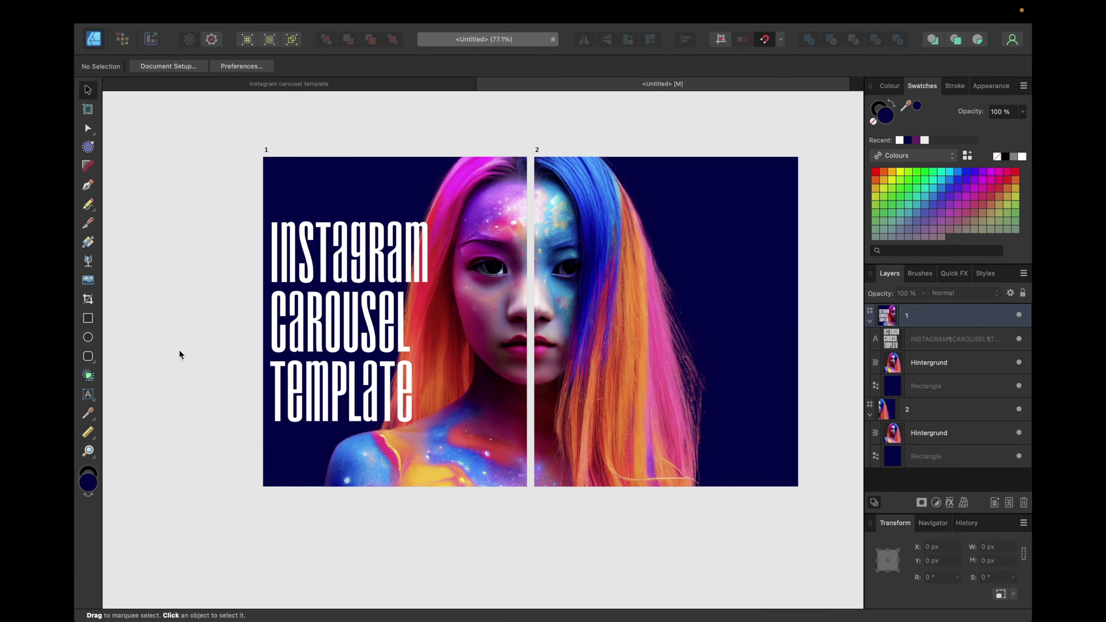
# Check the title against the Instagram carousel template document, and convert the title text in the untitled document to curves
pyautogui.click(316, 312)
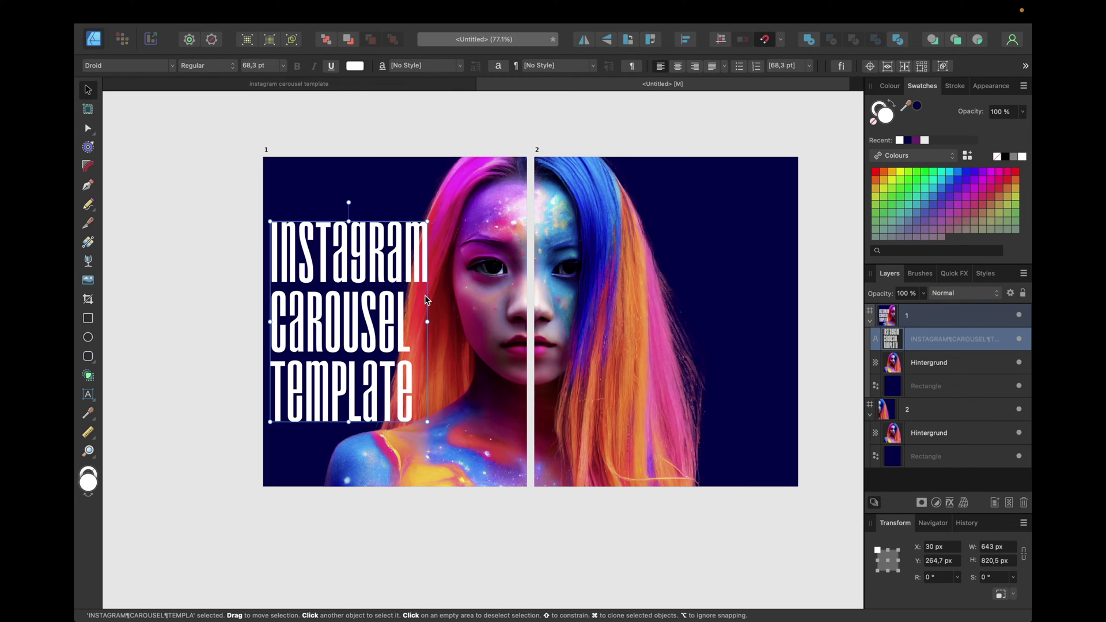
pyautogui.click(307, 84)
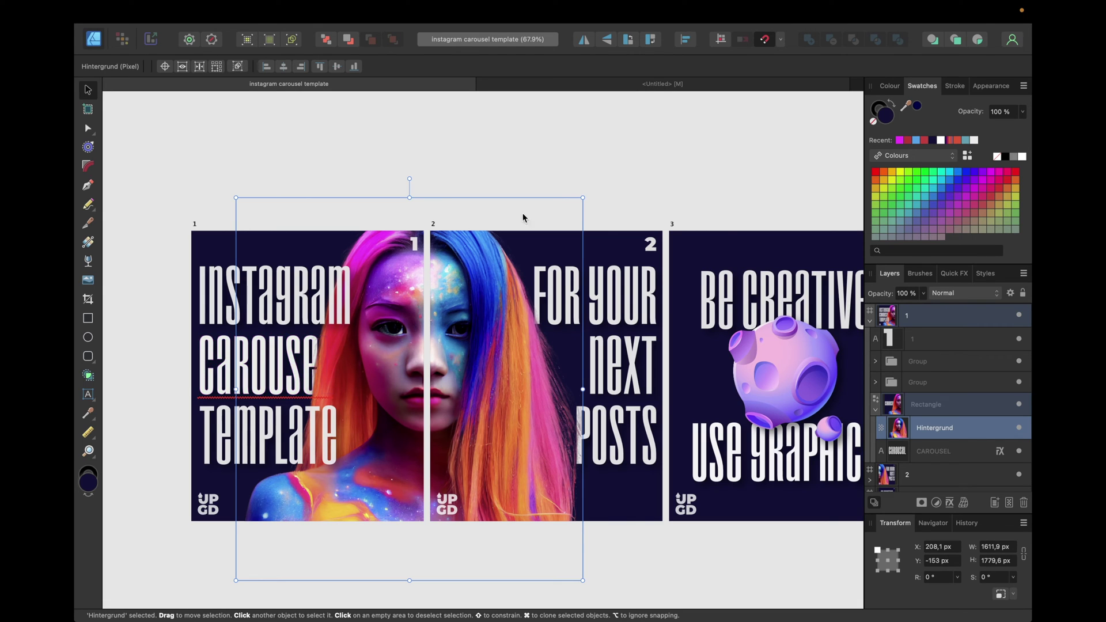
pyautogui.click(620, 84)
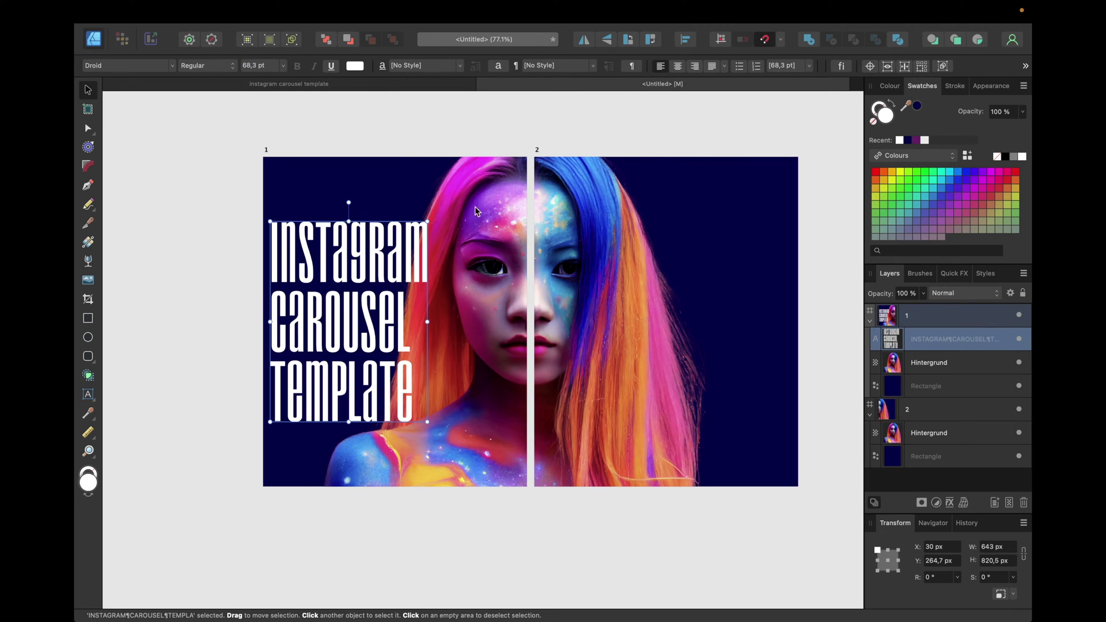
pyautogui.click(1025, 68)
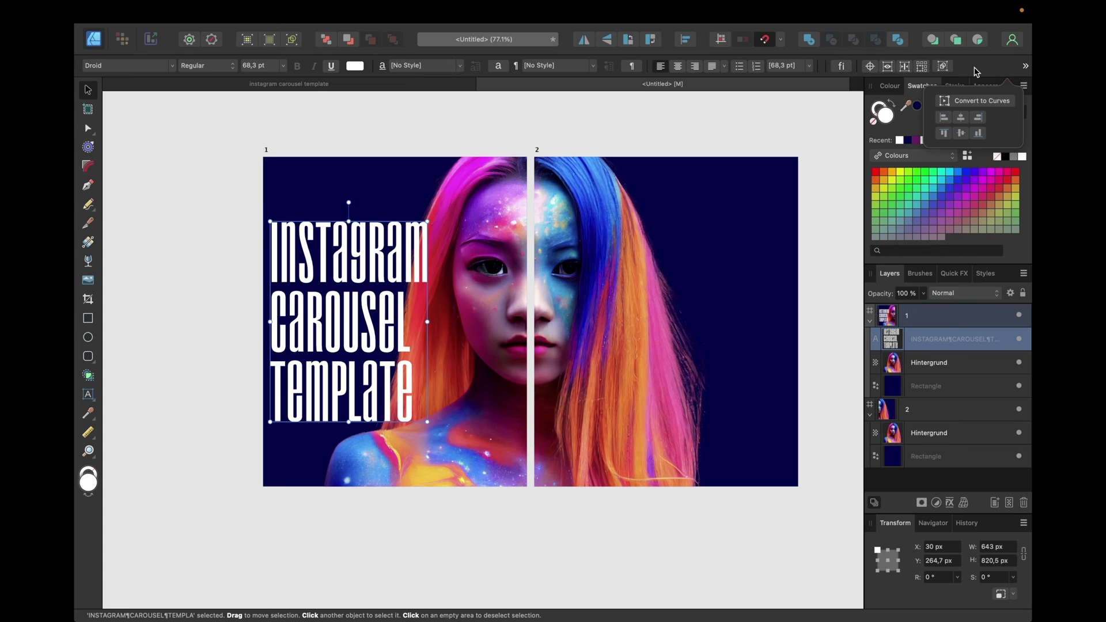
pyautogui.click(1003, 101)
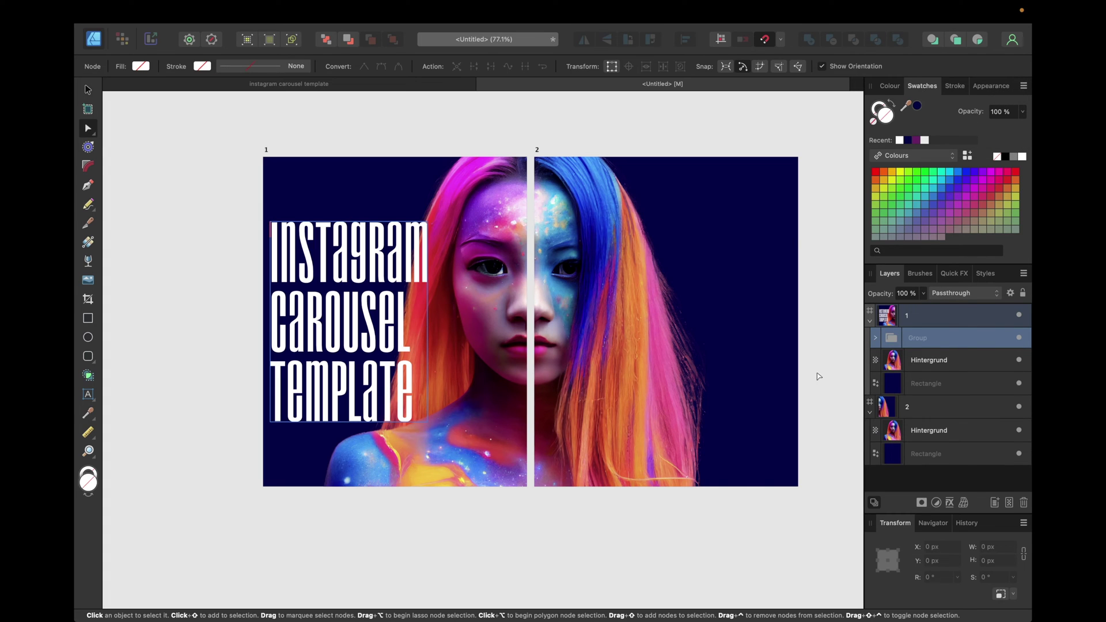
# Ungroup the converted title into separate letter curves and clear the selection
pyautogui.click(875, 337)
pyautogui.scroll(-3, 921, 368)
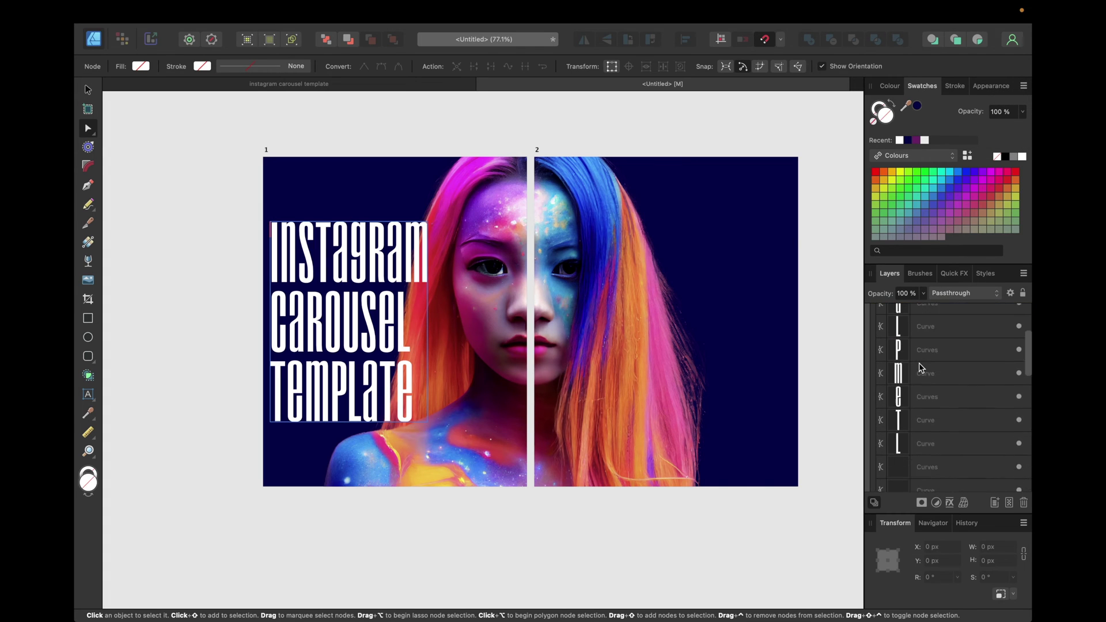
pyautogui.press('super+a')
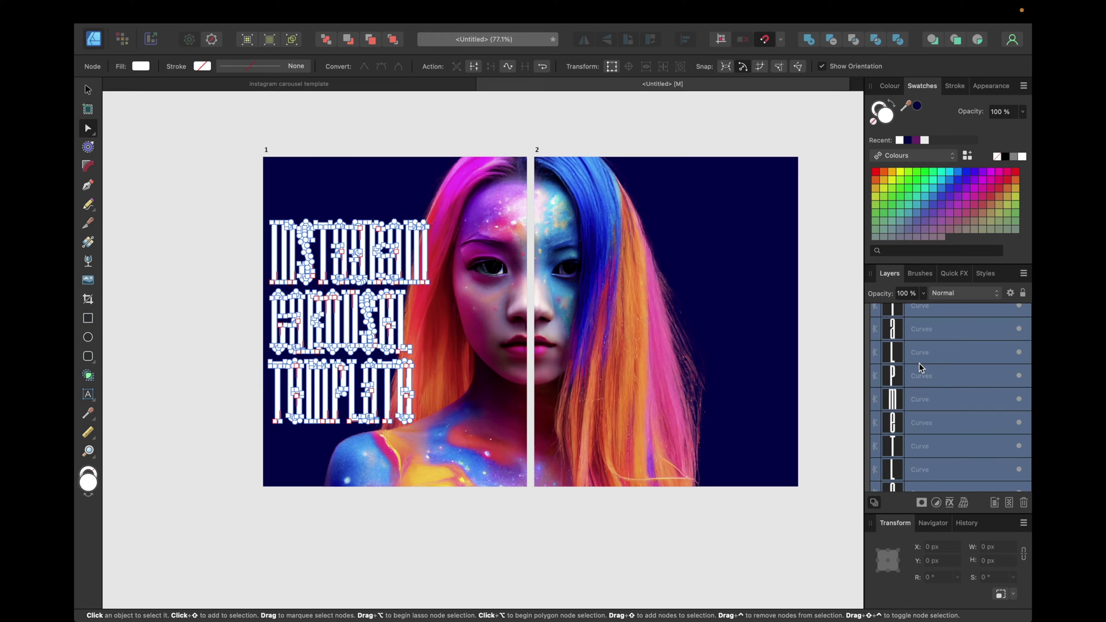
pyautogui.click(183, 227)
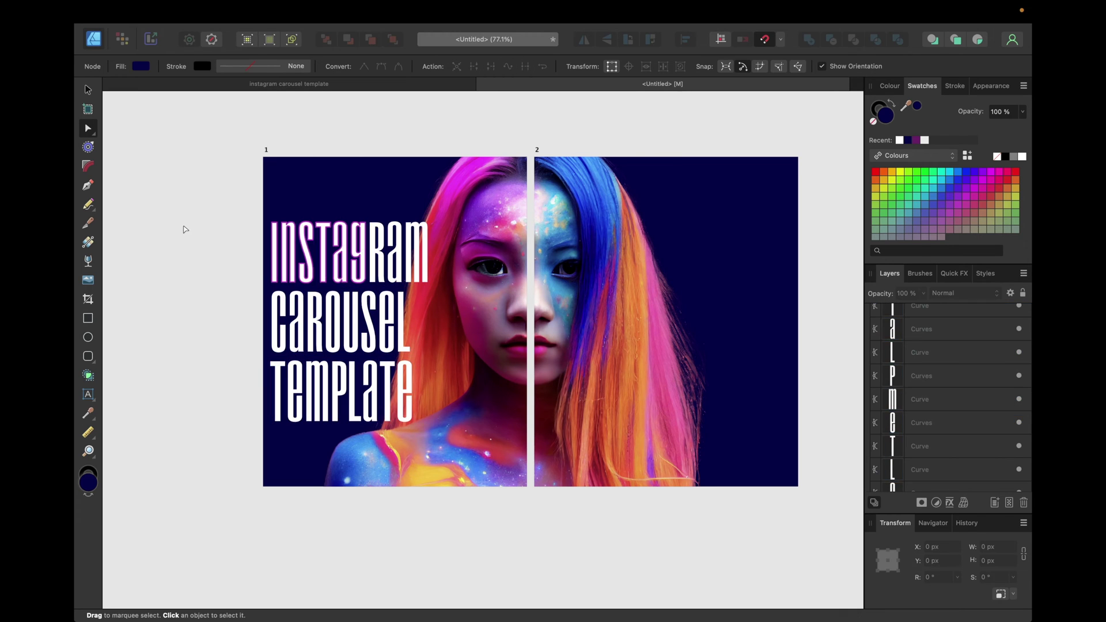
pyautogui.click(89, 90)
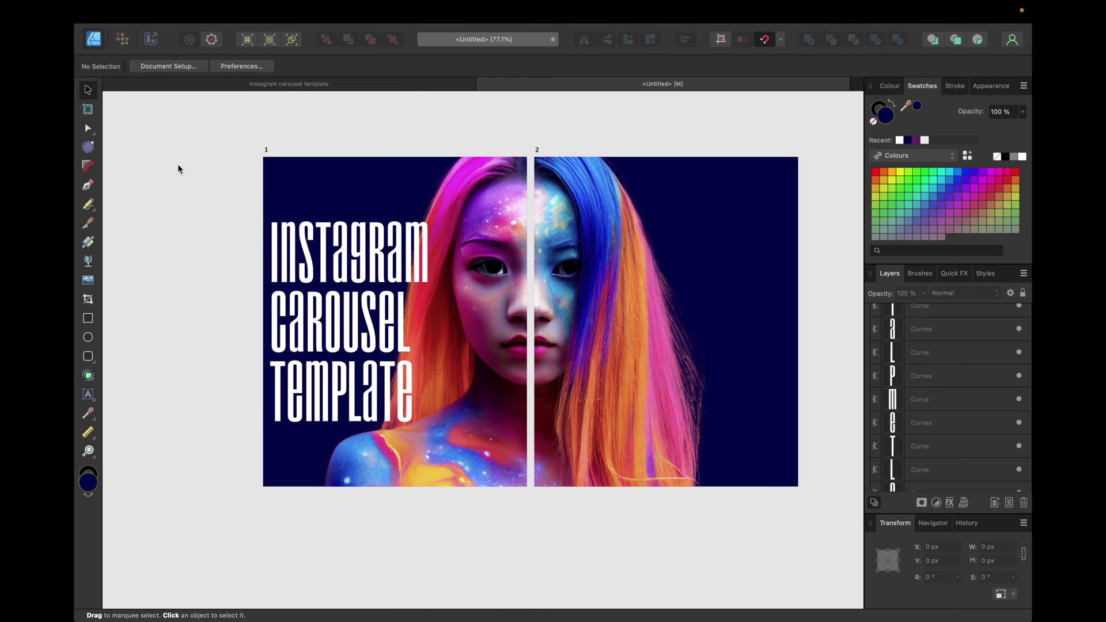
# Group the letter curves of INSTAGRAM, CAROUSEL and TEMPLATE into one separate group per word, then clear the selection
pyautogui.moveTo(242, 206); pyautogui.dragTo(449, 287)
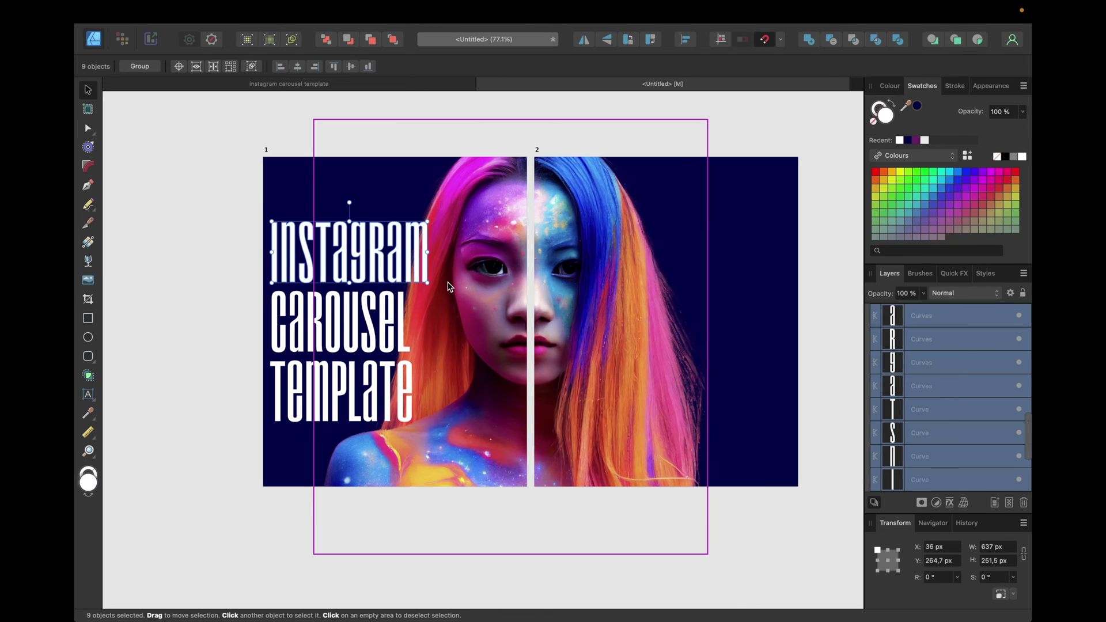
pyautogui.click(449, 287)
pyautogui.moveTo(199, 291); pyautogui.dragTo(435, 360)
pyautogui.click(435, 361)
pyautogui.moveTo(219, 351); pyautogui.dragTo(455, 445)
pyautogui.press('super+g')
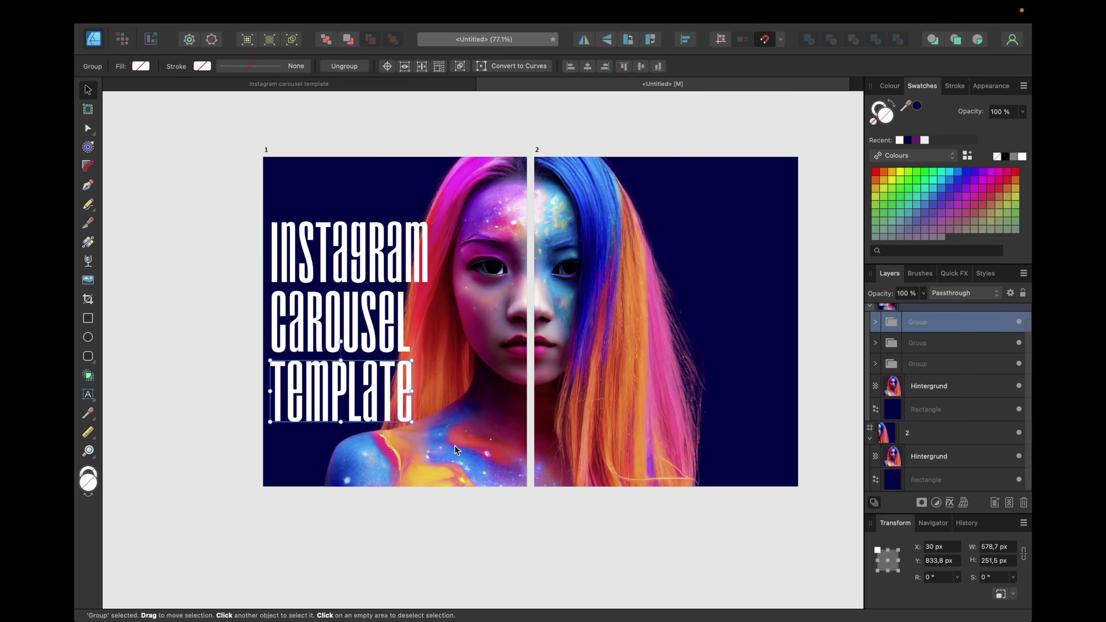
pyautogui.click(230, 413)
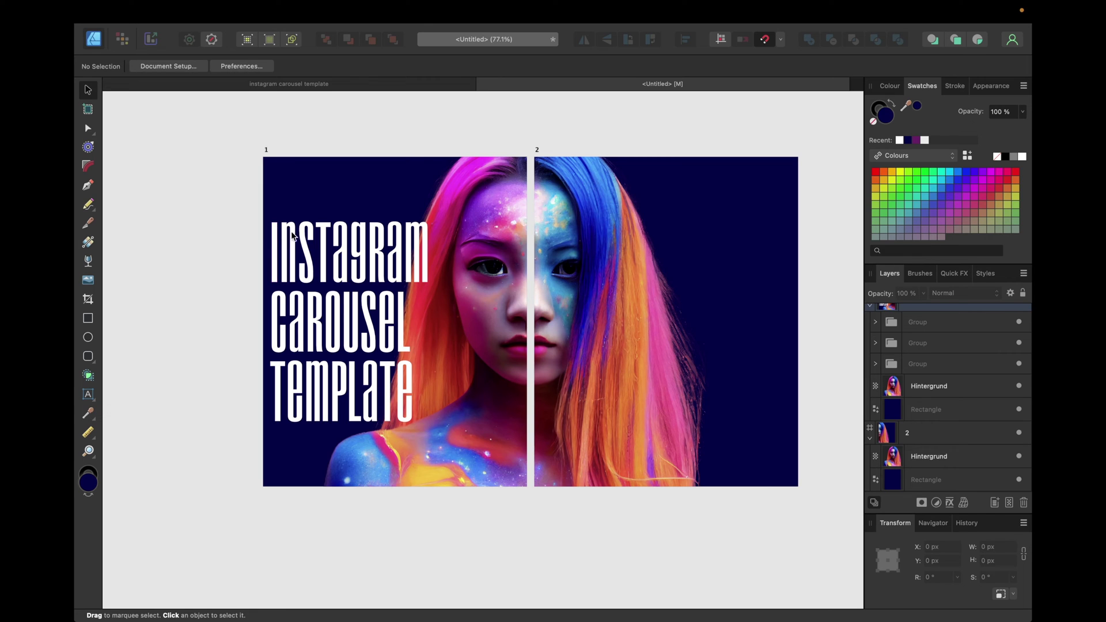
# Align the CAROUSEL group with INSTAGRAM at X 36 px and lower it to widen the gap between the two words
pyautogui.click(339, 266)
pyautogui.click(338, 321)
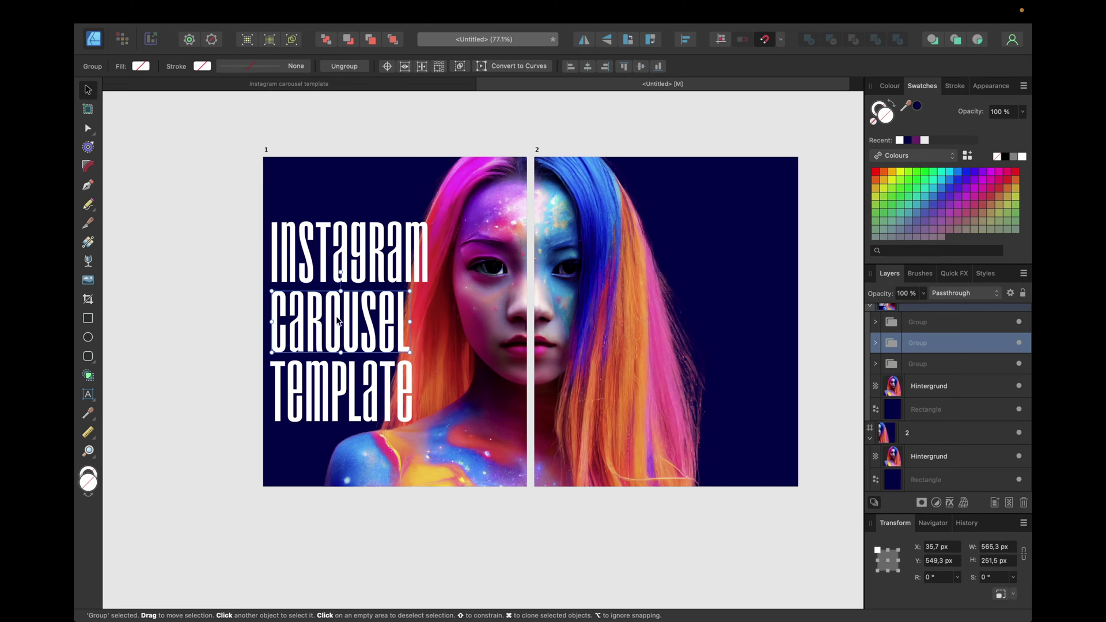
pyautogui.moveTo(330, 325); pyautogui.dragTo(321, 324)
pyautogui.click(306, 276)
pyautogui.hotkey('shift', 'Down')
pyautogui.hotkey('shift', 'Down')
pyautogui.hotkey('shift', 'Down')
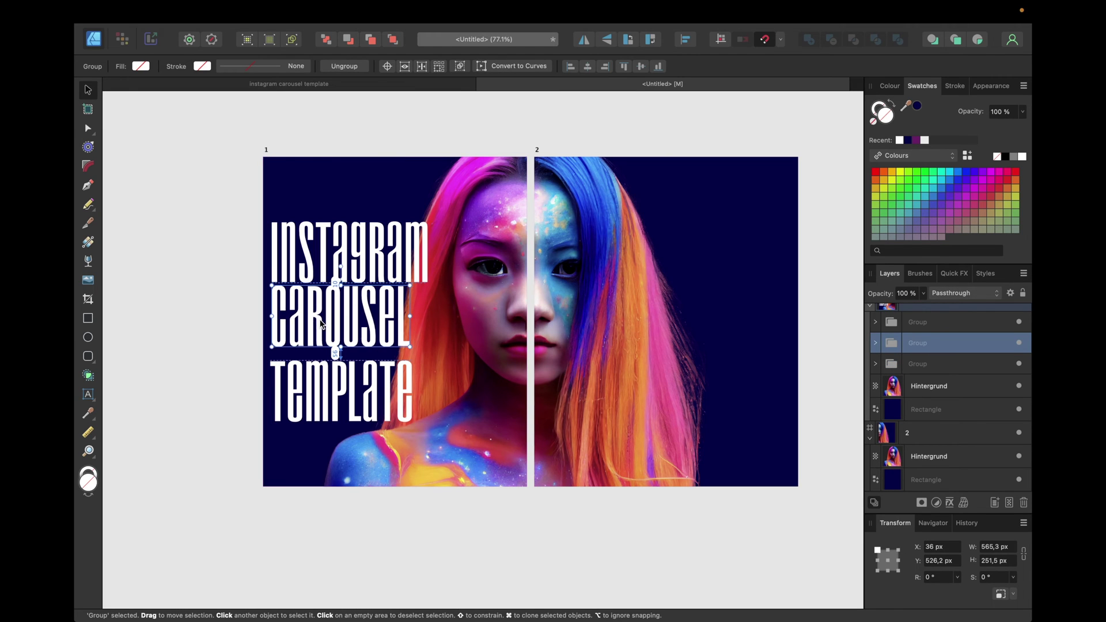
pyautogui.hotkey('shift', 'Down')
pyautogui.hotkey('shift', 'Down')
pyautogui.hotkey('shift', 'Down')
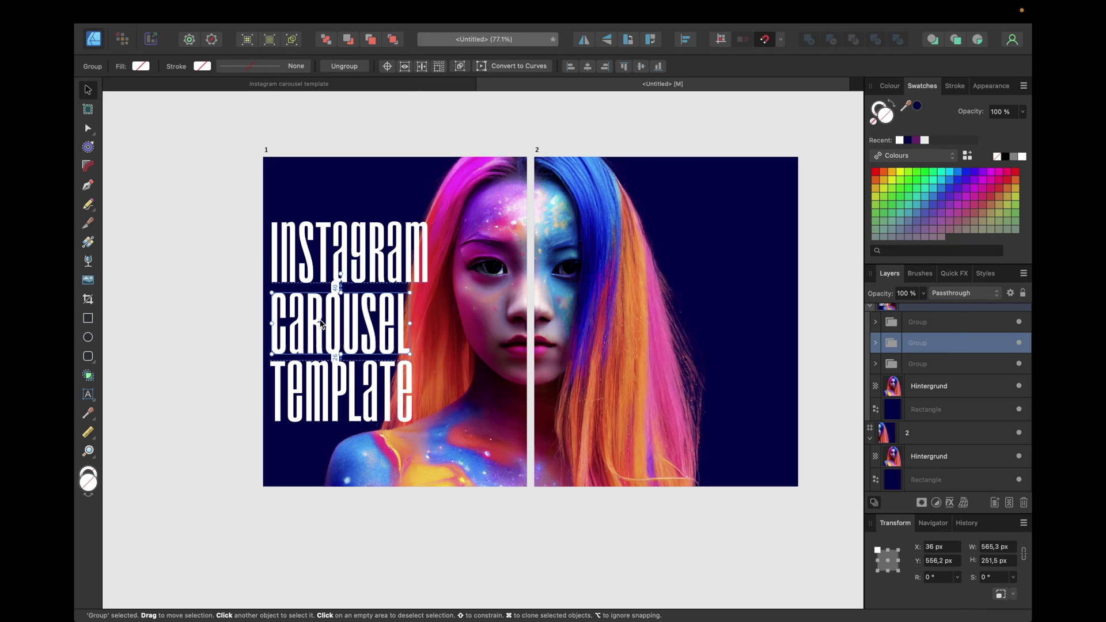
# Lower the TEMPLATE group slightly so the spacing between the three title words is even
pyautogui.click(316, 402)
pyautogui.moveTo(313, 397); pyautogui.dragTo(315, 407)
pyautogui.click(228, 219)
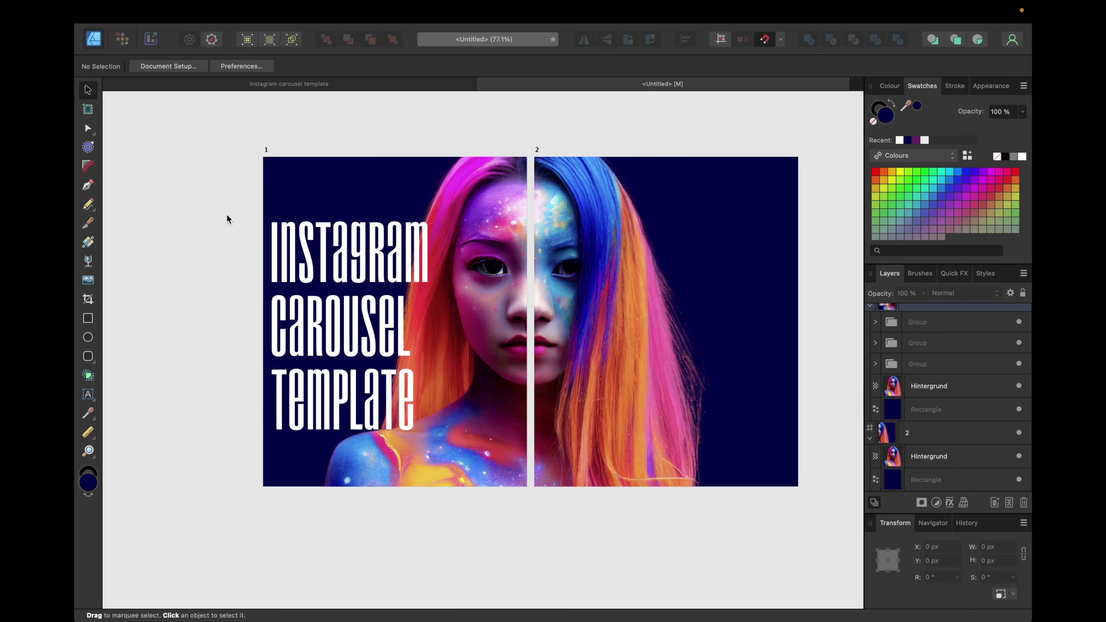
# Enlarge the three title words together to about 665 × 891 px and place them at X 30 px, Y about 229 px
pyautogui.moveTo(231, 203); pyautogui.dragTo(475, 439)
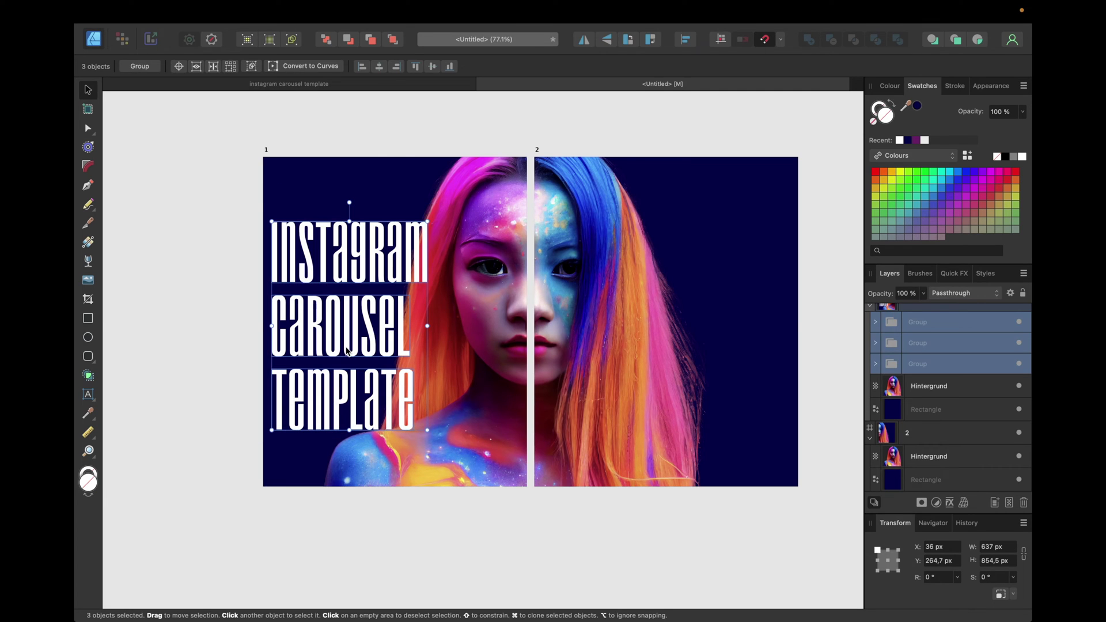
pyautogui.moveTo(348, 349); pyautogui.dragTo(347, 351)
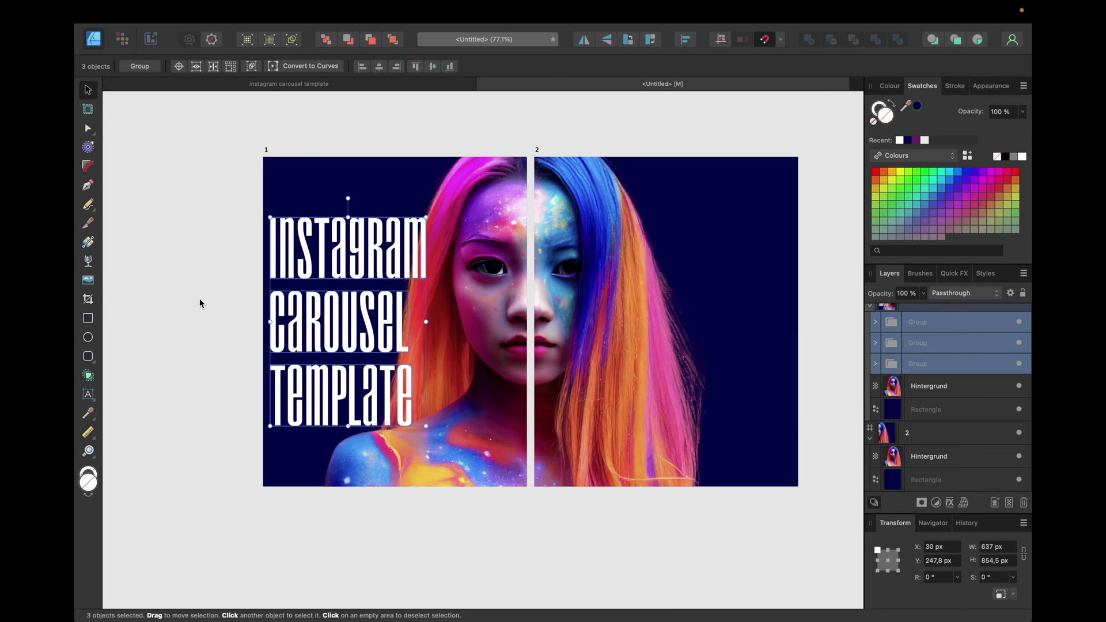
pyautogui.moveTo(427, 426); pyautogui.dragTo(436, 434)
pyautogui.moveTo(380, 361); pyautogui.dragTo(374, 357)
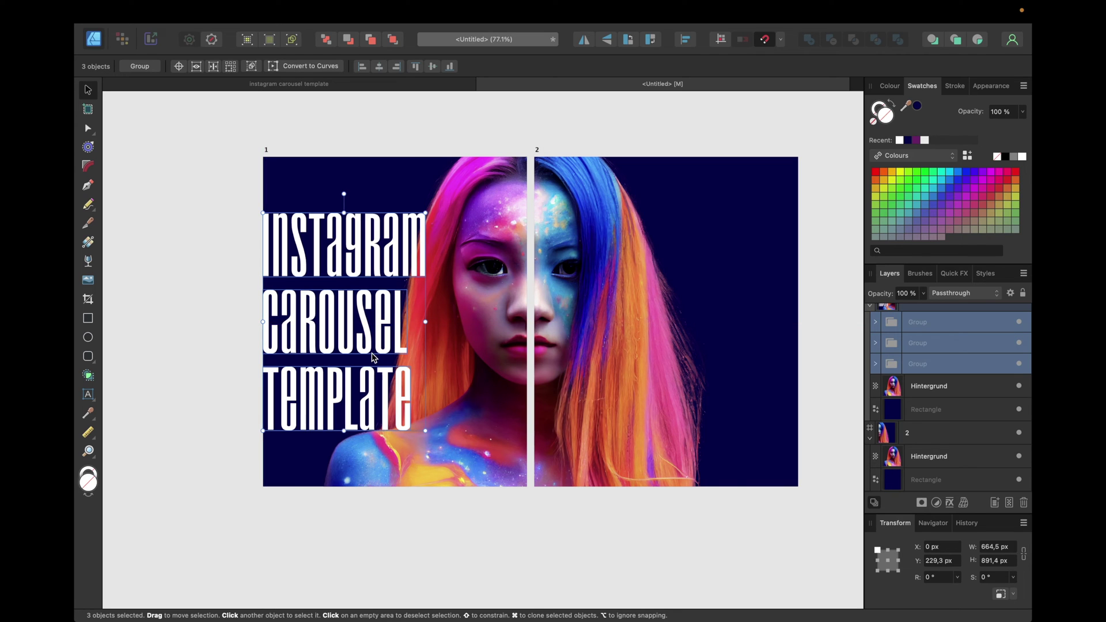
pyautogui.hotkey('shift', 'Right')
pyautogui.hotkey('shift', 'Right')
pyautogui.hotkey('shift', 'Right')
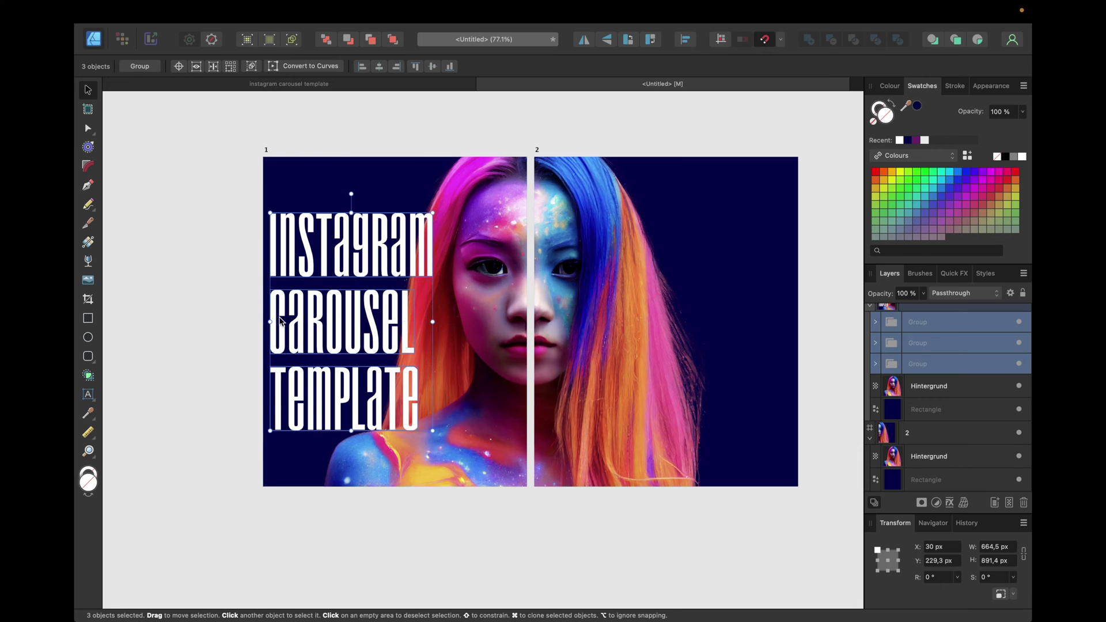
pyautogui.click(227, 290)
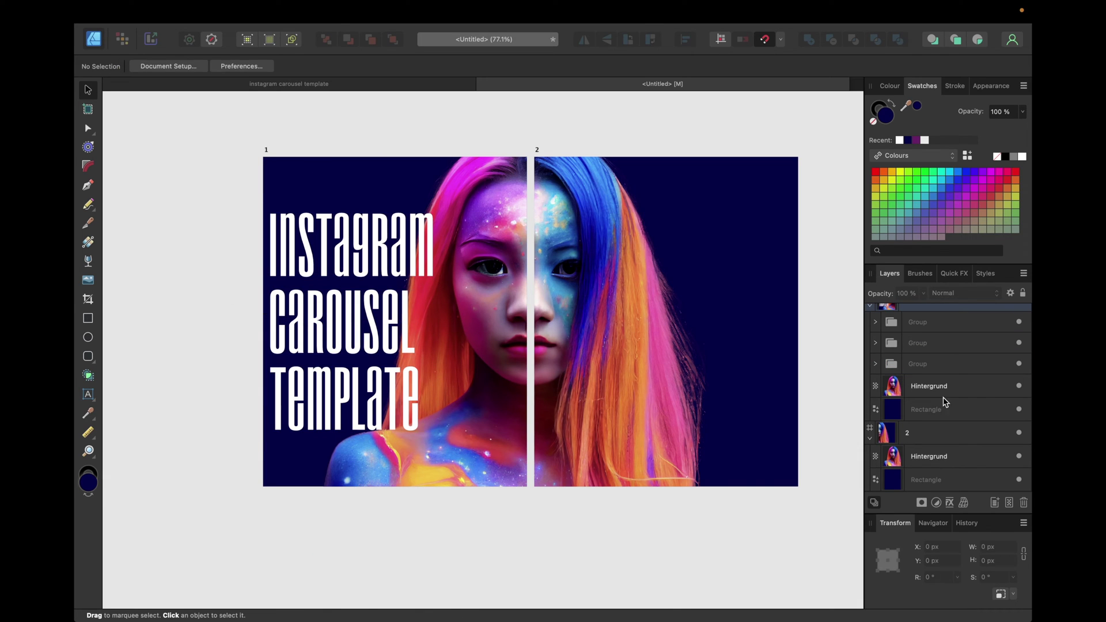
# Move the CAROUSEL group below artboard 1's portrait image in the layer order and fine-tune the title's position
pyautogui.click(948, 349)
pyautogui.moveTo(936, 347); pyautogui.dragTo(932, 398)
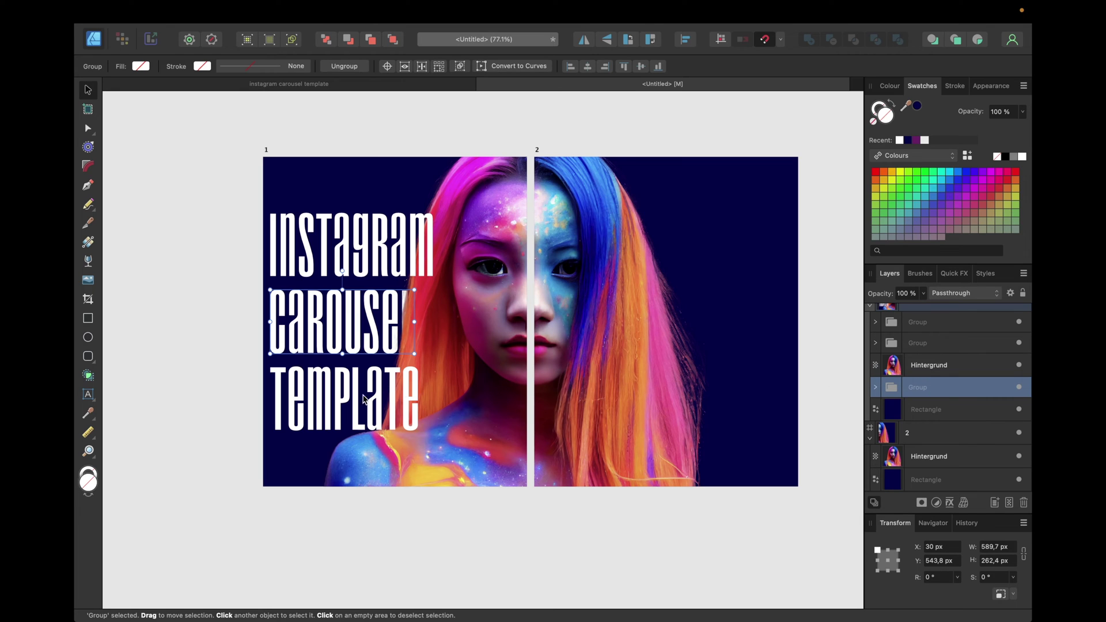
pyautogui.moveTo(204, 188); pyautogui.dragTo(440, 433)
pyautogui.moveTo(384, 393); pyautogui.dragTo(384, 394)
pyautogui.click(234, 266)
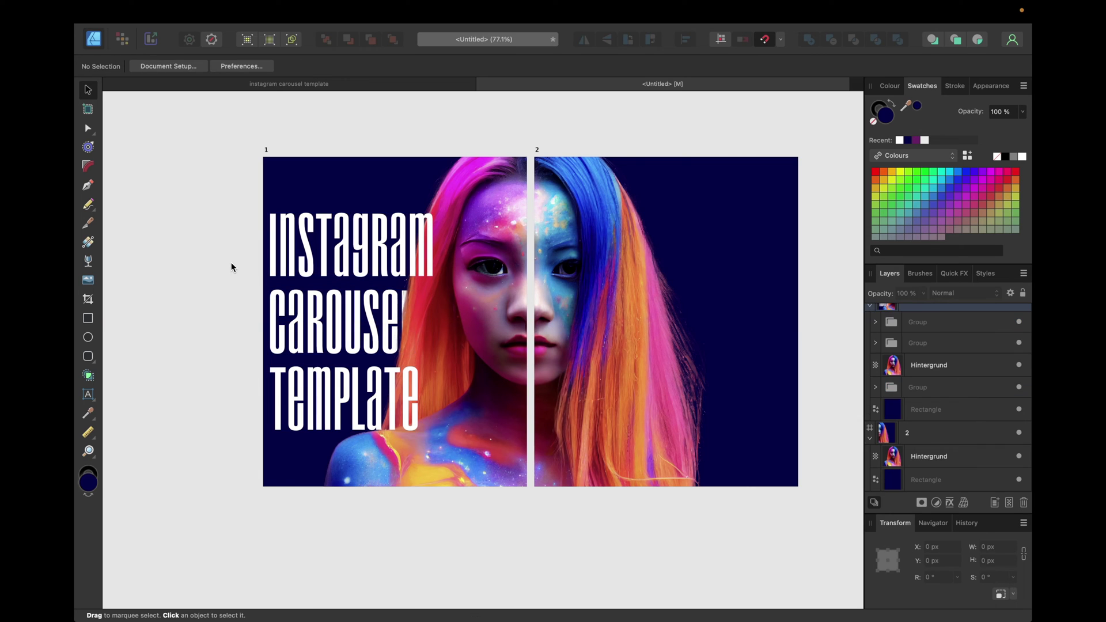
# Set the opacity of all three title word groups to 95 %
pyautogui.click(920, 393)
pyautogui.keyDown('super'); pyautogui.click(922, 346); pyautogui.keyUp('super')
pyautogui.keyDown('super'); pyautogui.click(896, 325); pyautogui.keyUp('super')
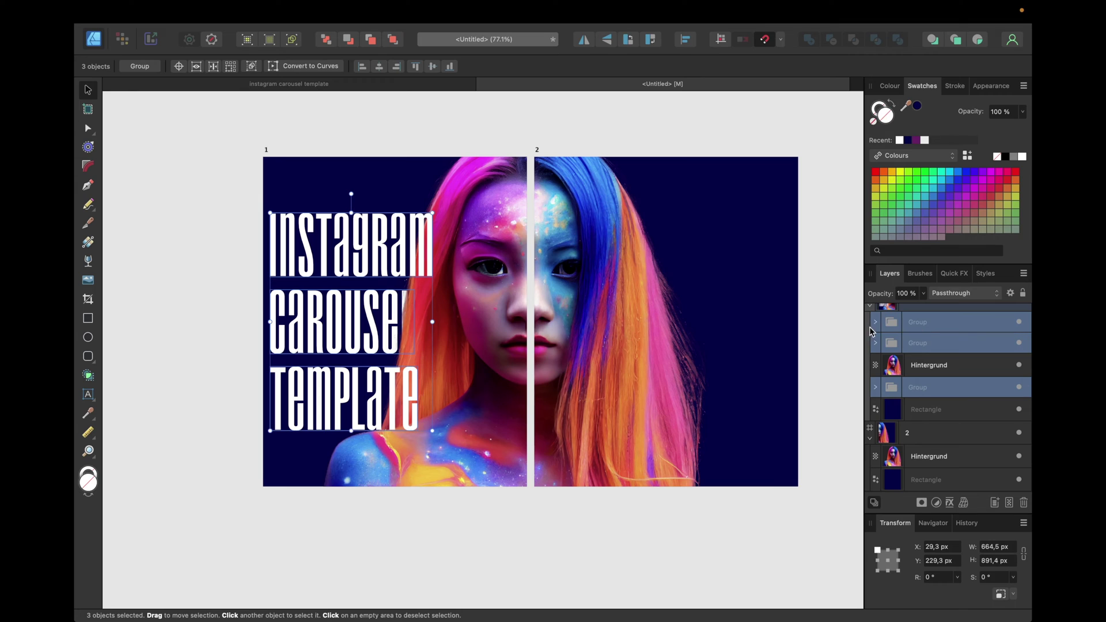
pyautogui.click(905, 292)
pyautogui.write('95')
pyautogui.press('Return')
pyautogui.click(831, 260)
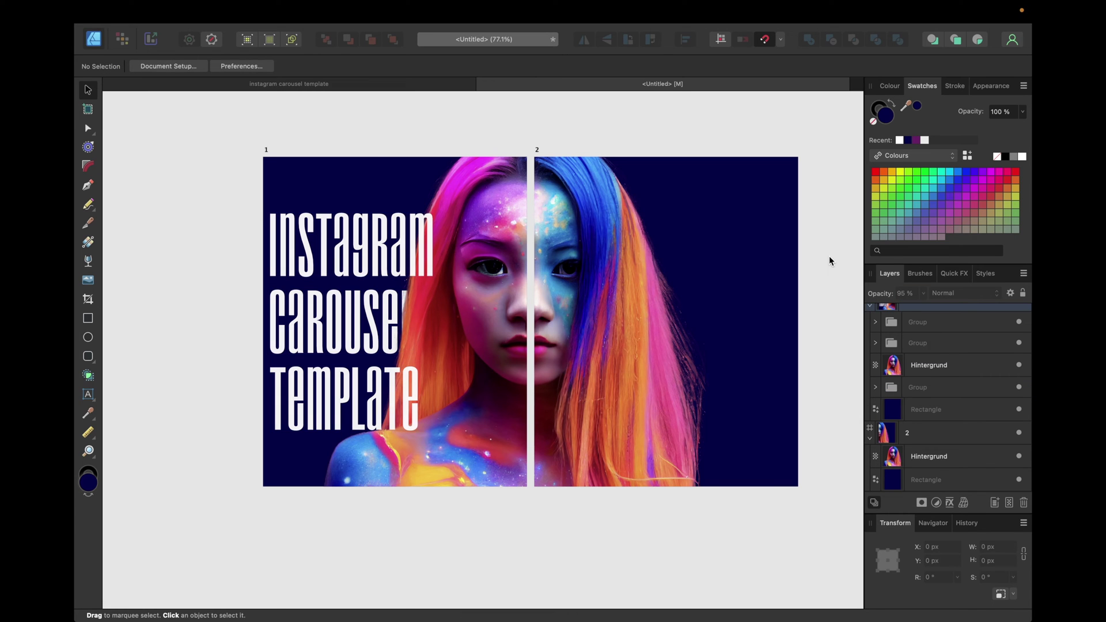
# Try the three title word groups at 80 % opacity and set them back to 95 %
pyautogui.scroll(5, 389, 248)
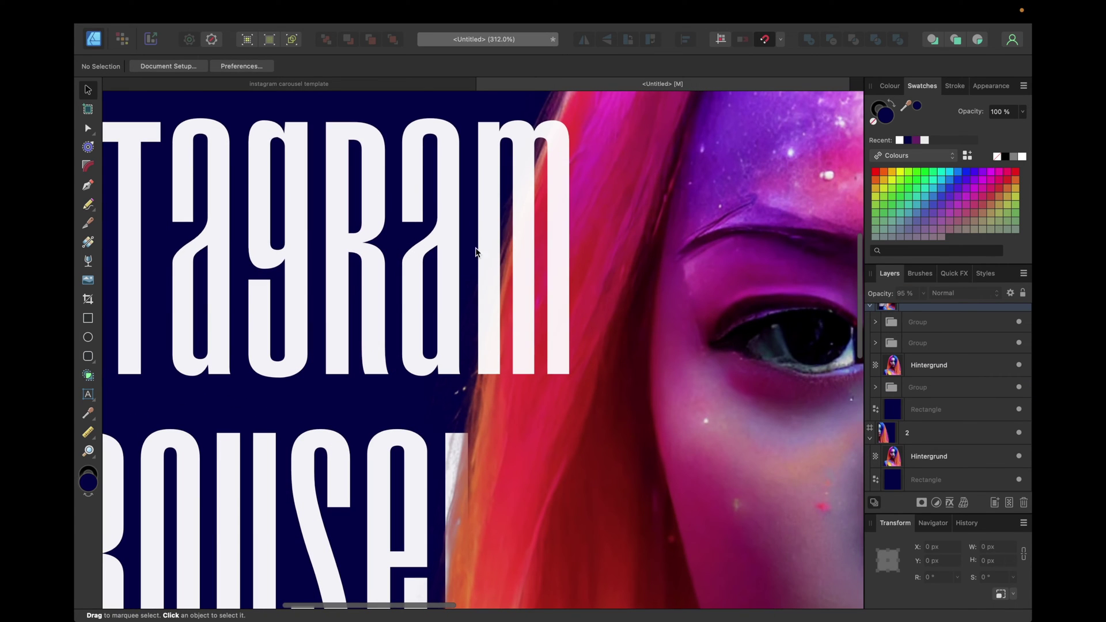
pyautogui.scroll(-4, 541, 294)
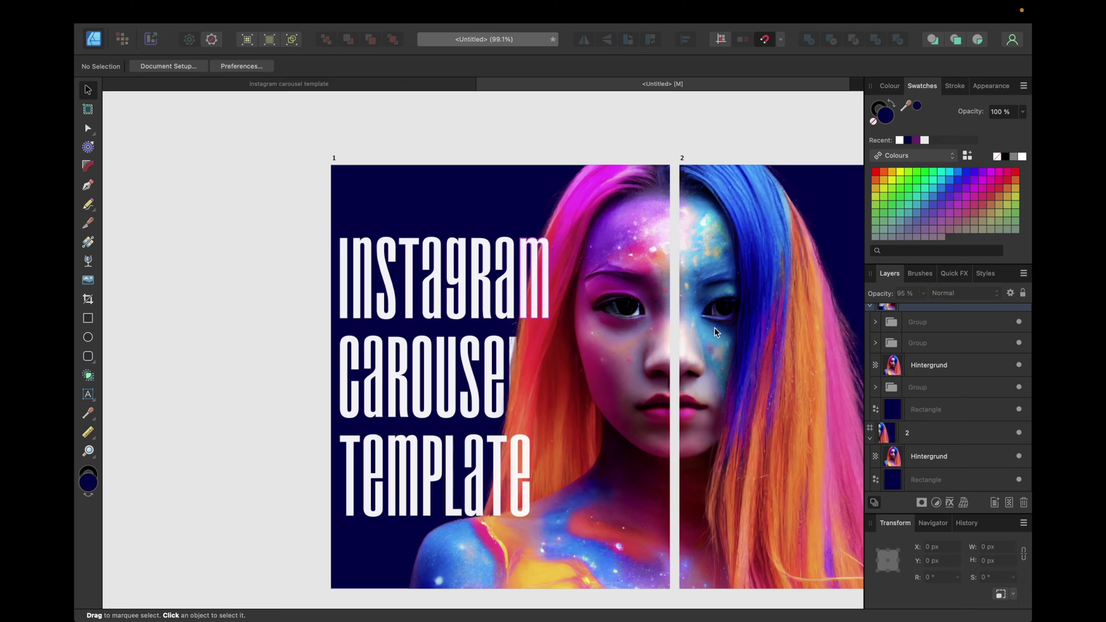
pyautogui.click(940, 385)
pyautogui.keyDown('super'); pyautogui.click(921, 343); pyautogui.keyUp('super')
pyautogui.keyDown('super'); pyautogui.click(916, 323); pyautogui.keyUp('super')
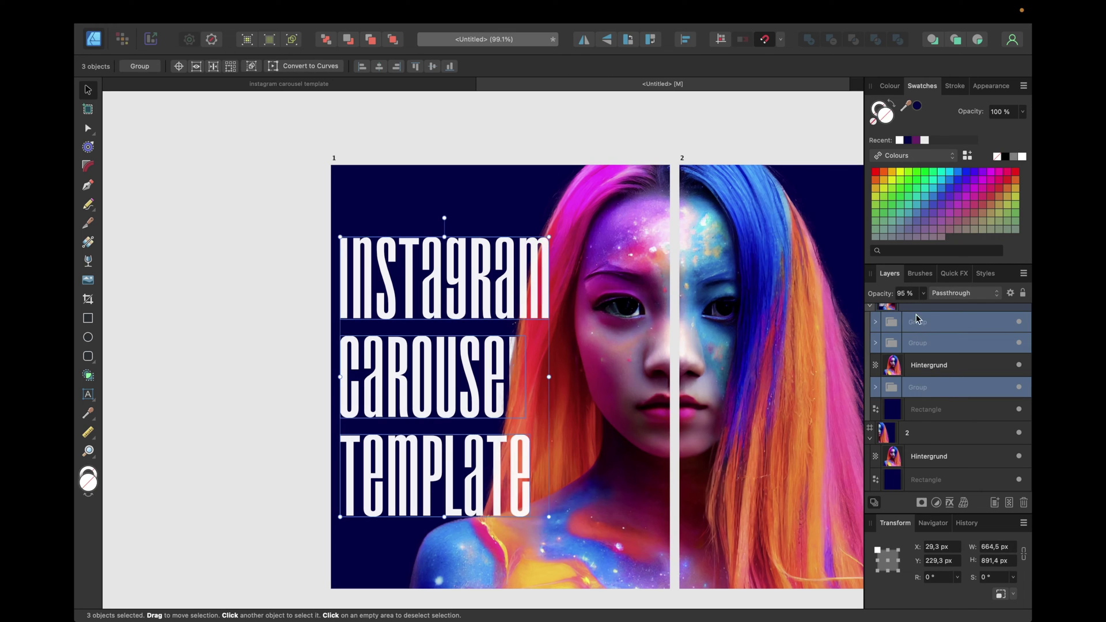
pyautogui.click(907, 295)
pyautogui.write('0')
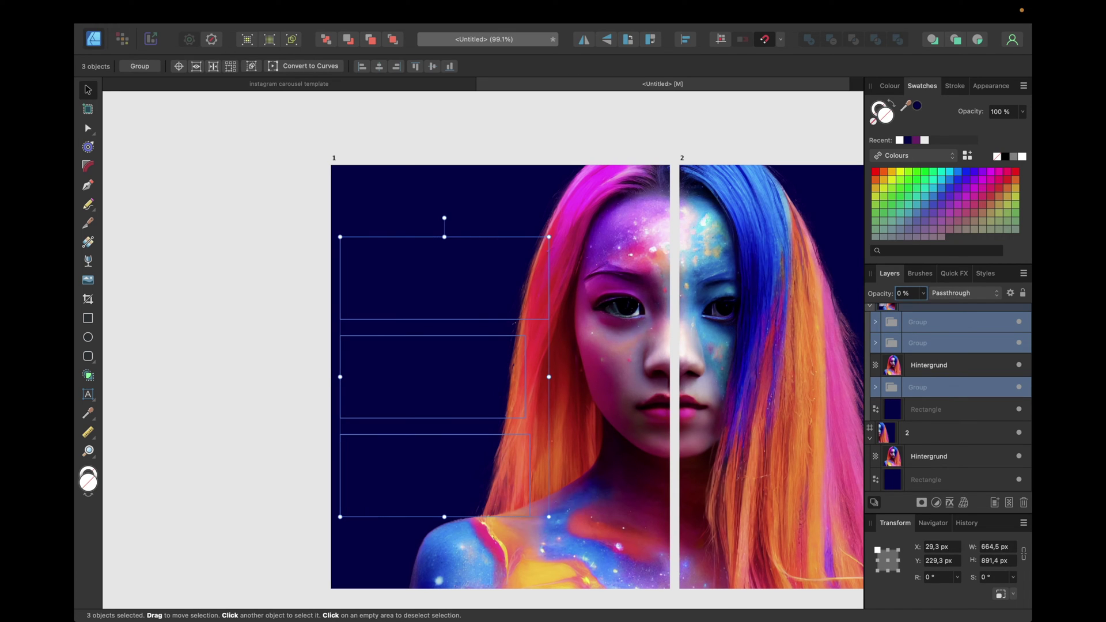
pyautogui.press('BackSpace')
pyautogui.write('80')
pyautogui.press('Return')
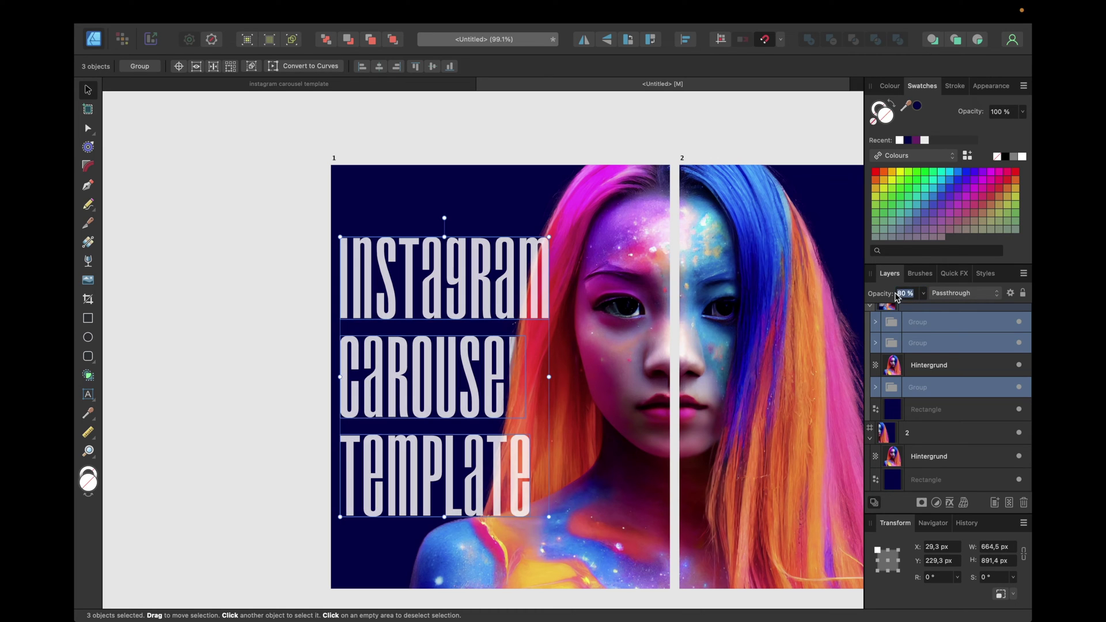
pyautogui.write('95')
pyautogui.press('Return')
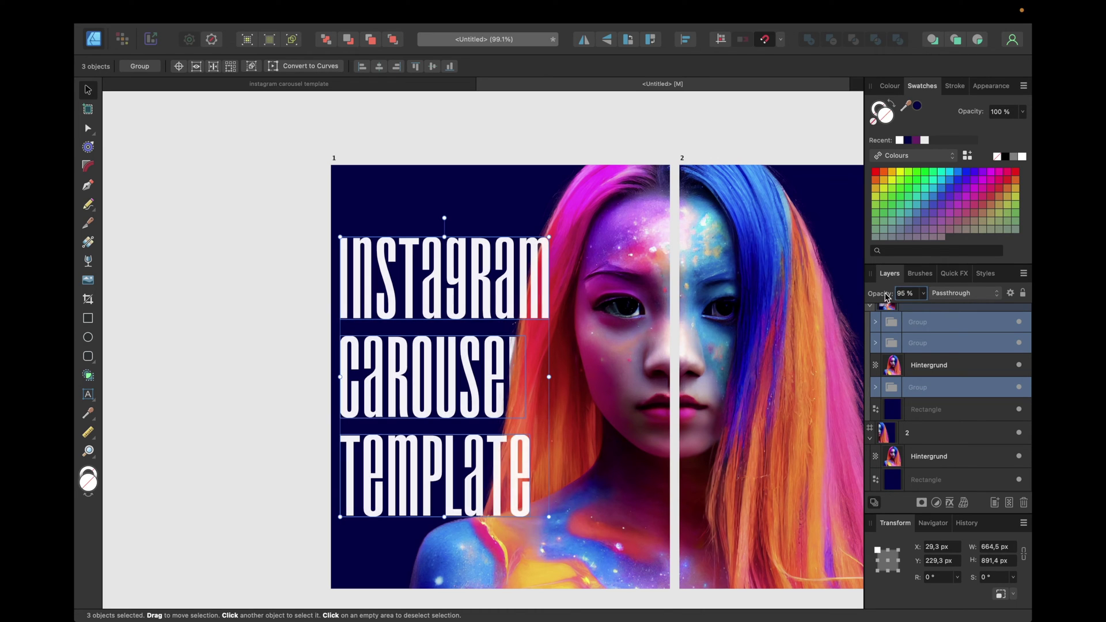
pyautogui.click(254, 329)
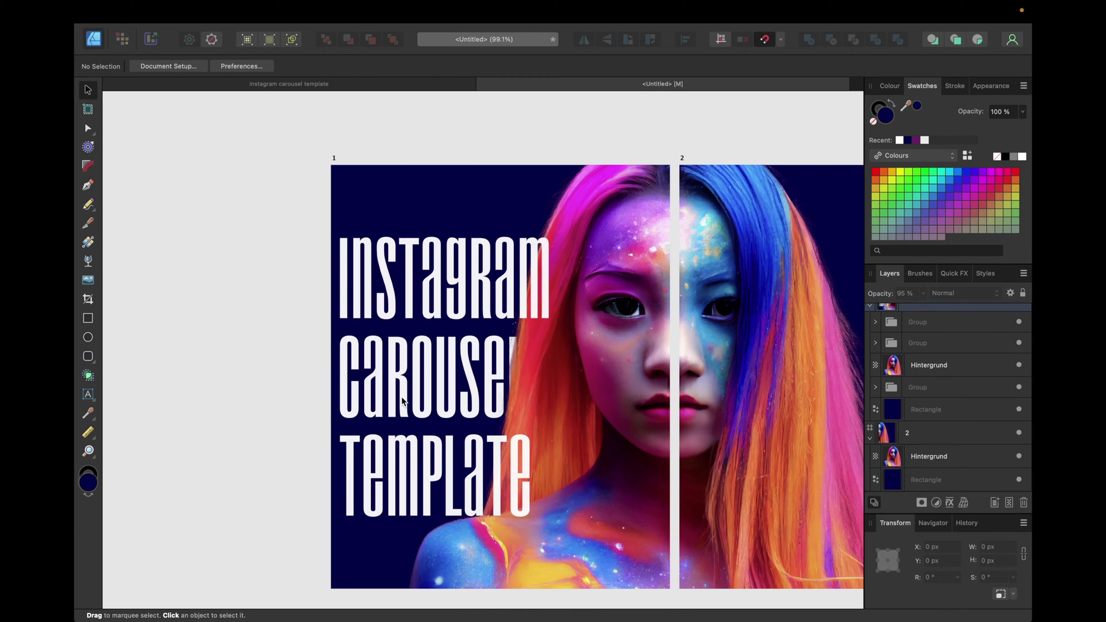
# Scale all three title word groups down to about 639 × 858 px and shift them slightly lower on artboard 1
pyautogui.scroll(-3, 290, 377)
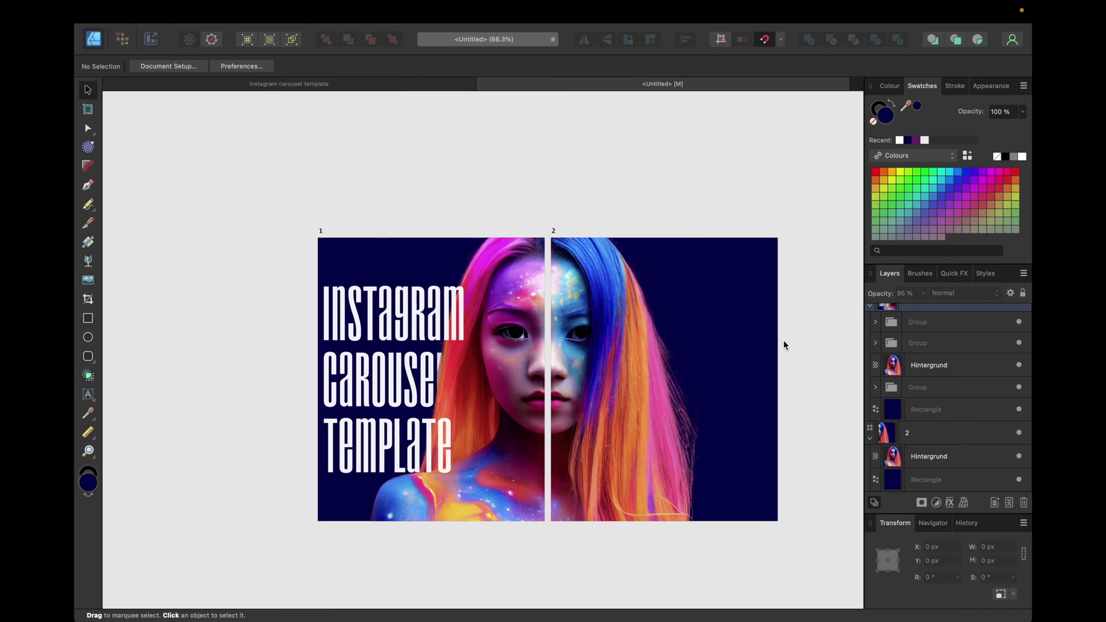
pyautogui.click(923, 393)
pyautogui.keyDown('super'); pyautogui.click(917, 345); pyautogui.keyUp('super')
pyautogui.keyDown('super'); pyautogui.click(912, 325); pyautogui.keyUp('super')
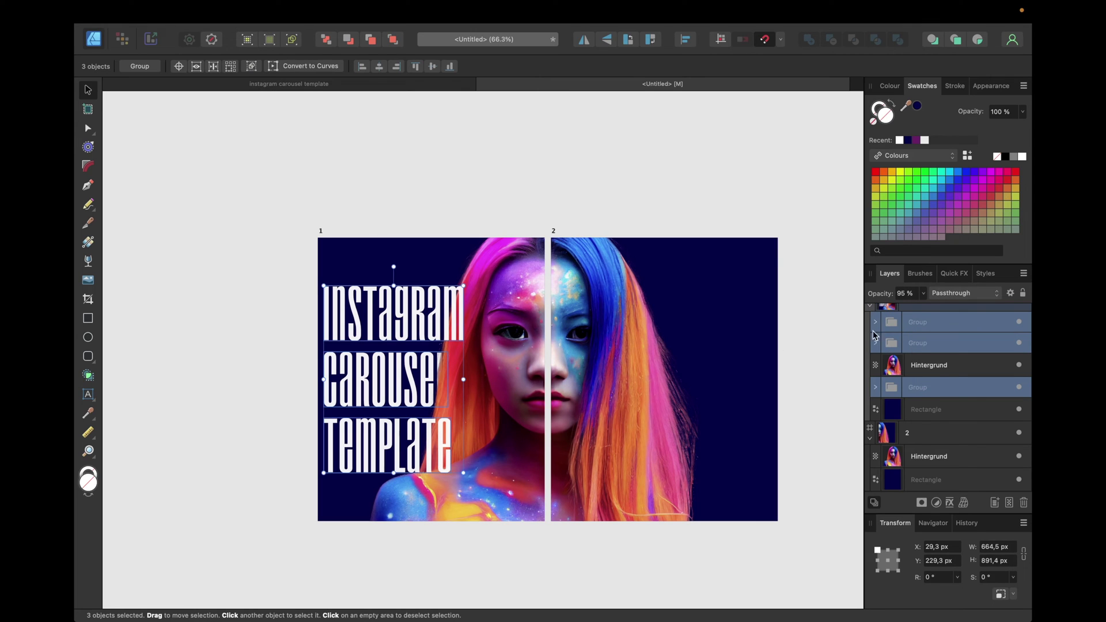
pyautogui.moveTo(463, 473); pyautogui.dragTo(458, 466)
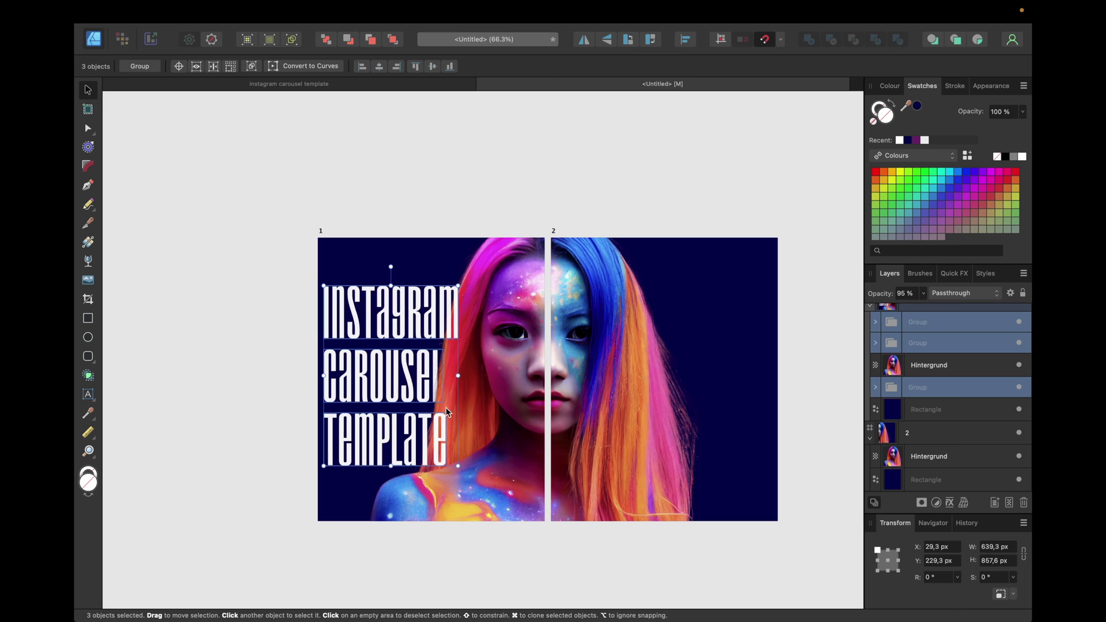
pyautogui.moveTo(425, 386); pyautogui.dragTo(422, 388)
pyautogui.click(271, 375)
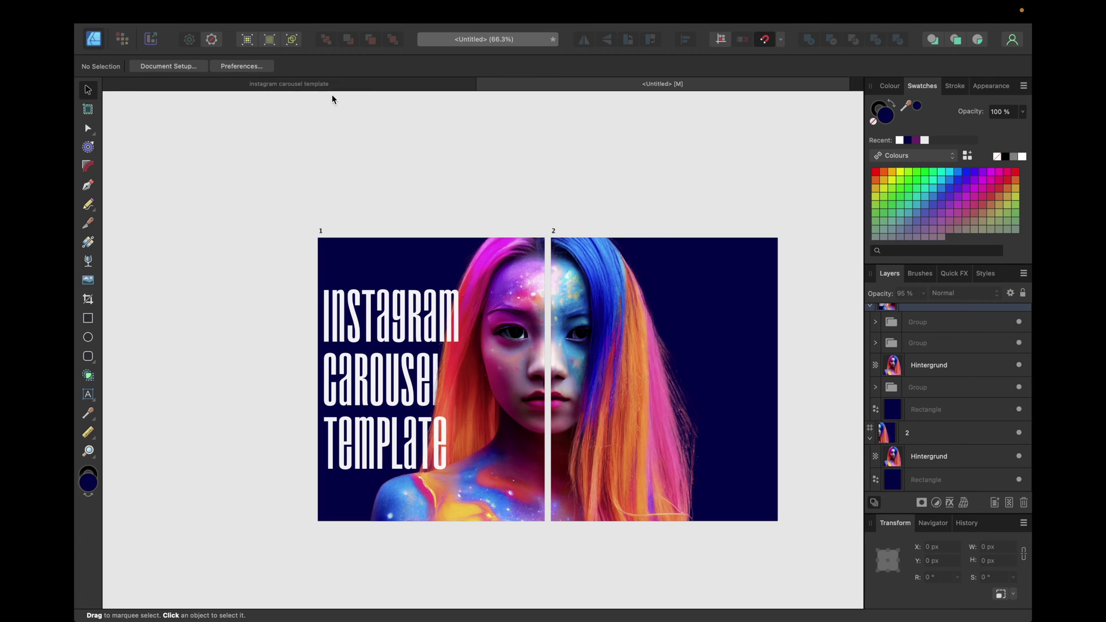
# Copy the UPGD logo from the Instagram carousel template document into the untitled document's artboard 1 at X 30 px, Y about 1217 px
pyautogui.click(309, 85)
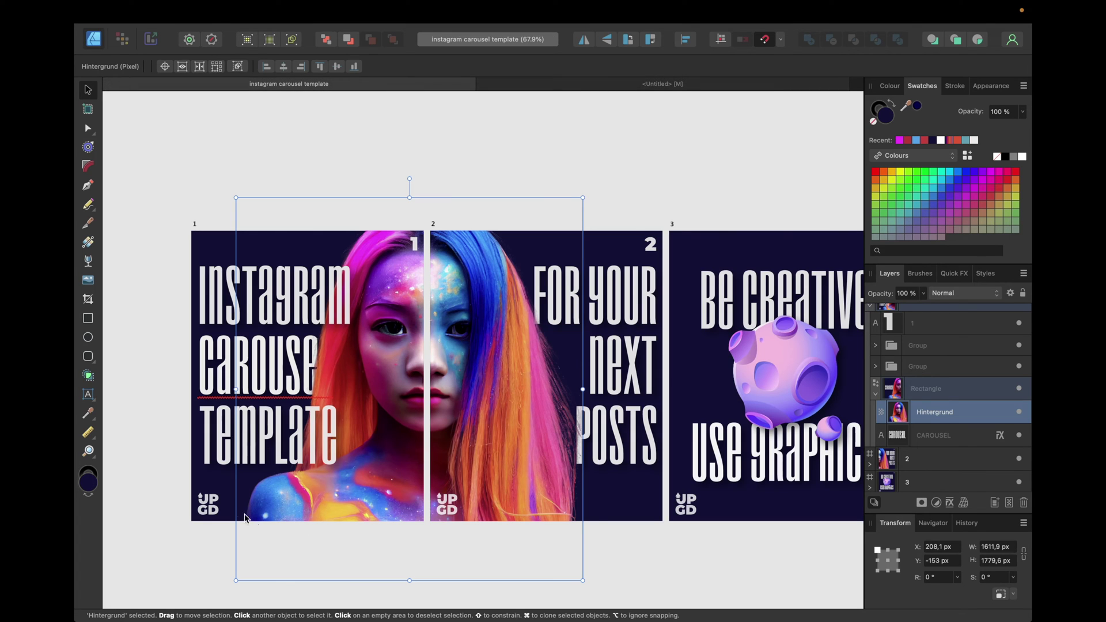
pyautogui.click(208, 505)
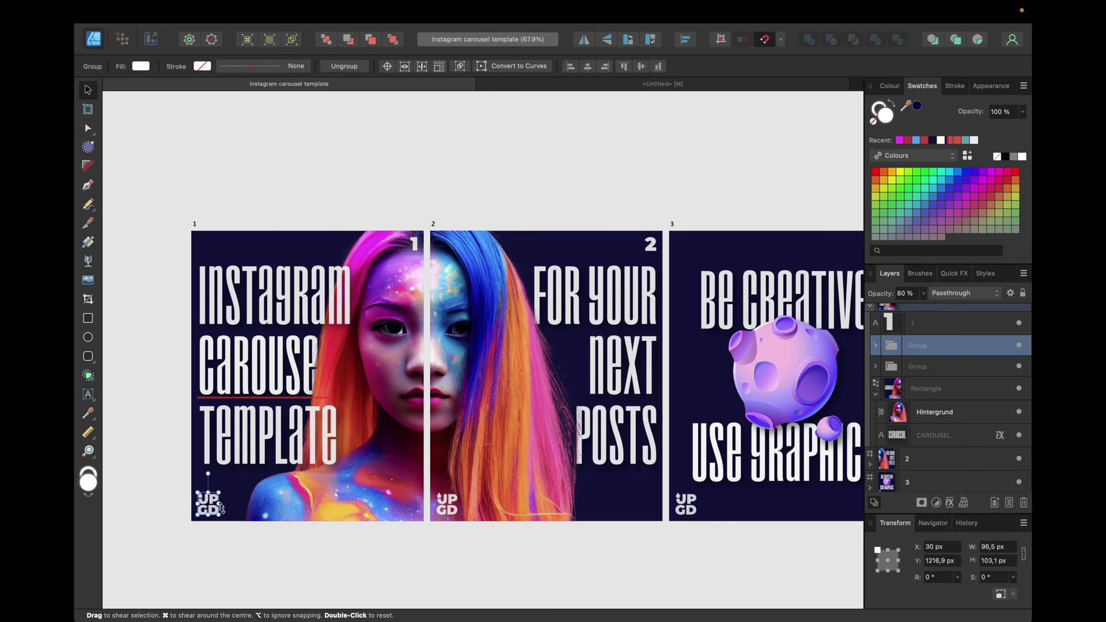
pyautogui.click(593, 88)
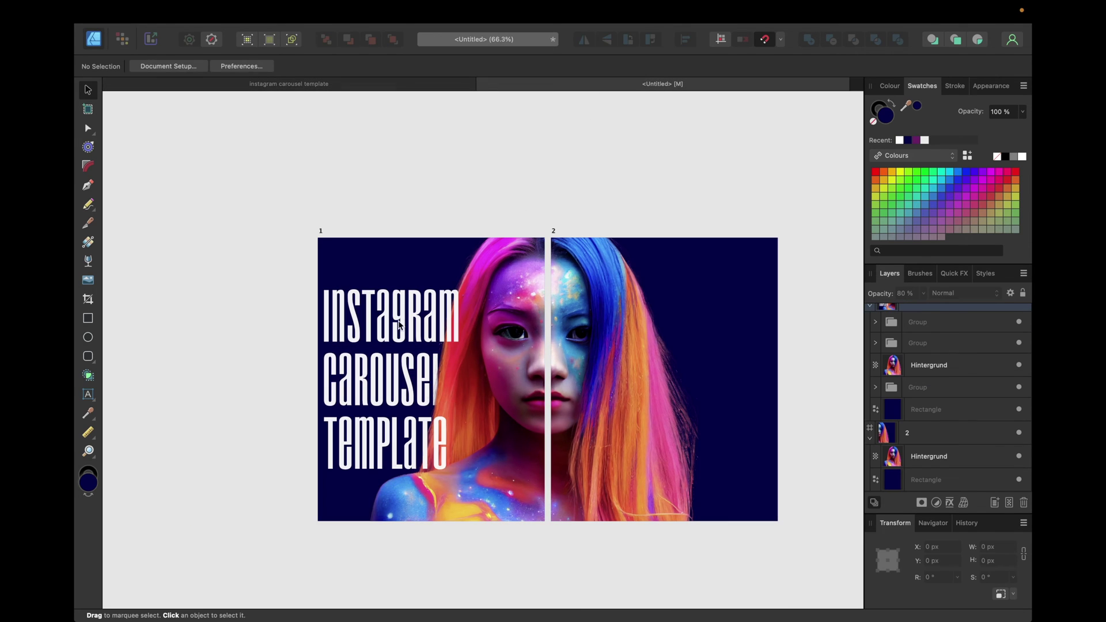
pyautogui.click(386, 478)
pyautogui.press('super+v')
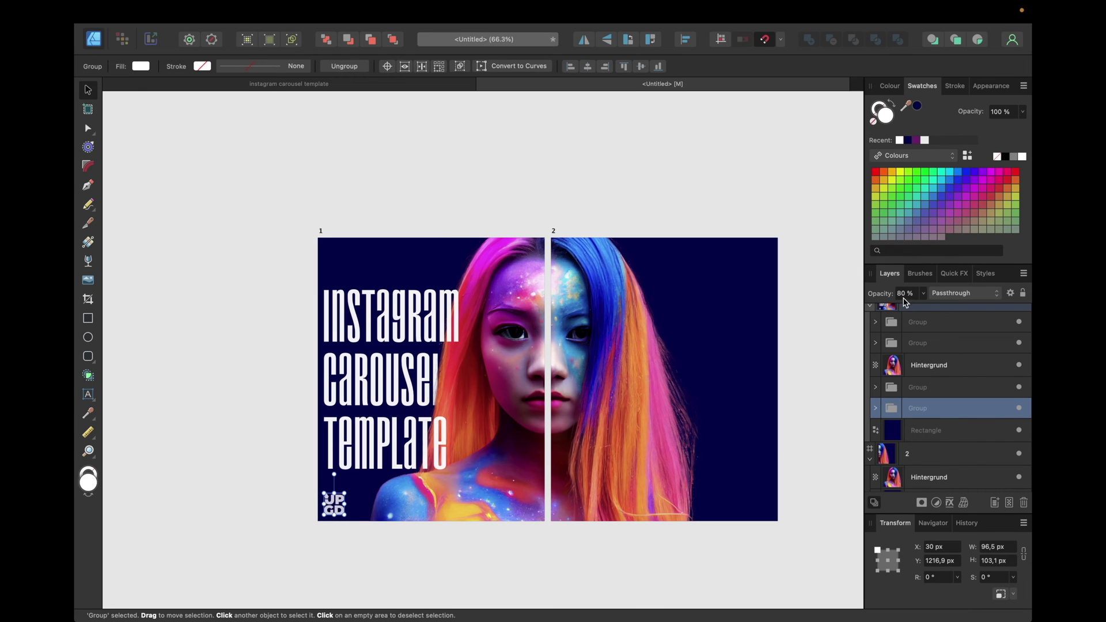
pyautogui.scroll(3, 279, 568)
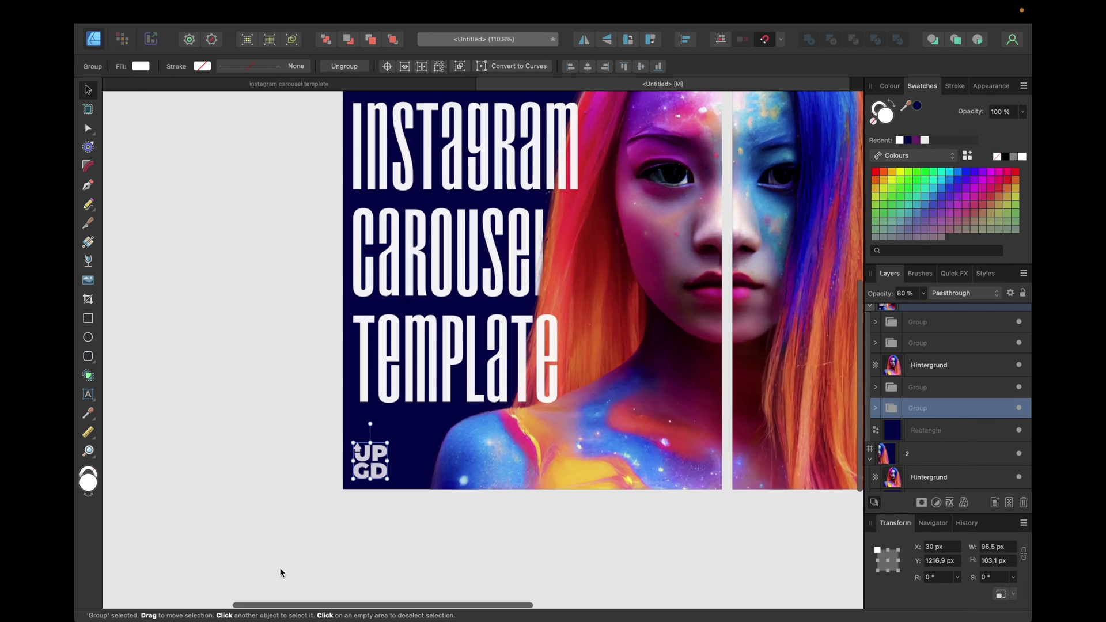
pyautogui.moveTo(353, 478); pyautogui.dragTo(359, 474)
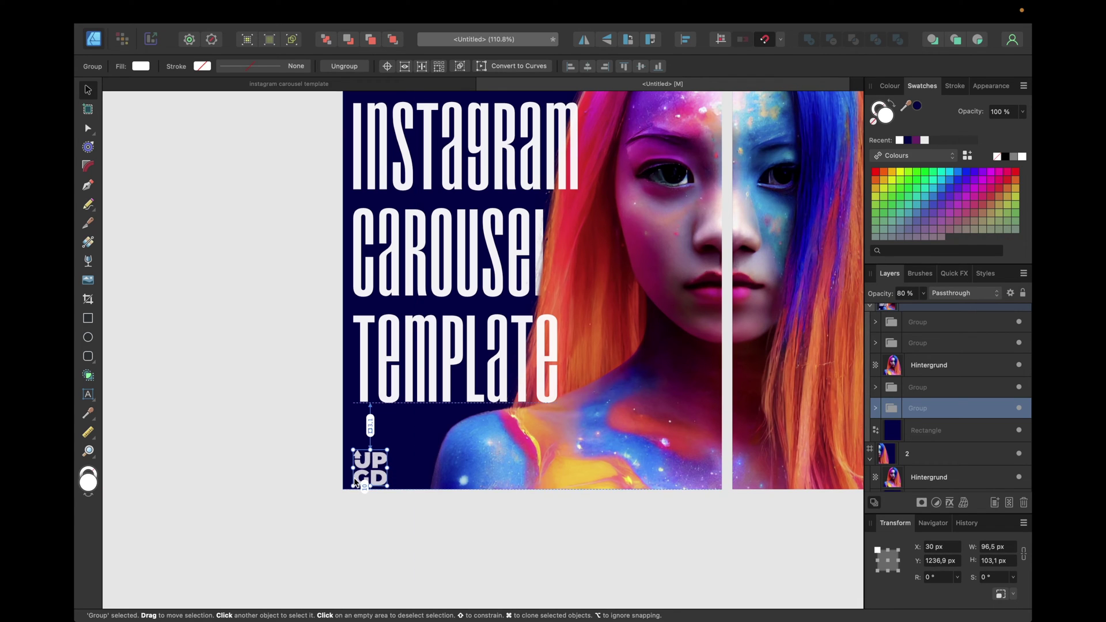
pyautogui.click(416, 521)
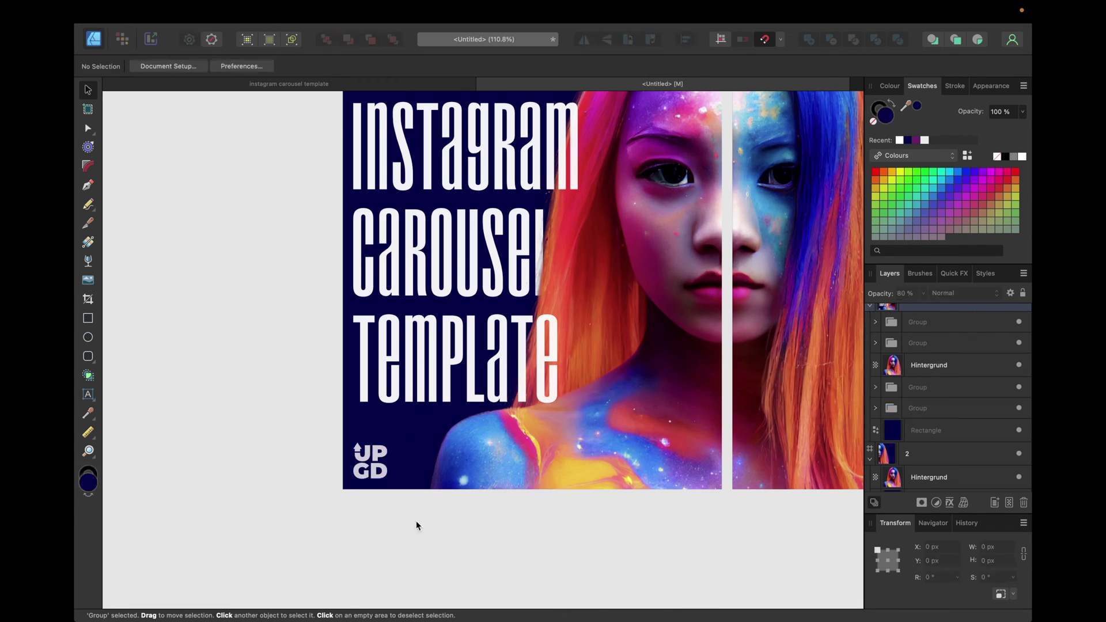
pyautogui.scroll(-2, 417, 521)
pyautogui.hscroll(2, 417, 521)
pyautogui.scroll(1, 417, 521)
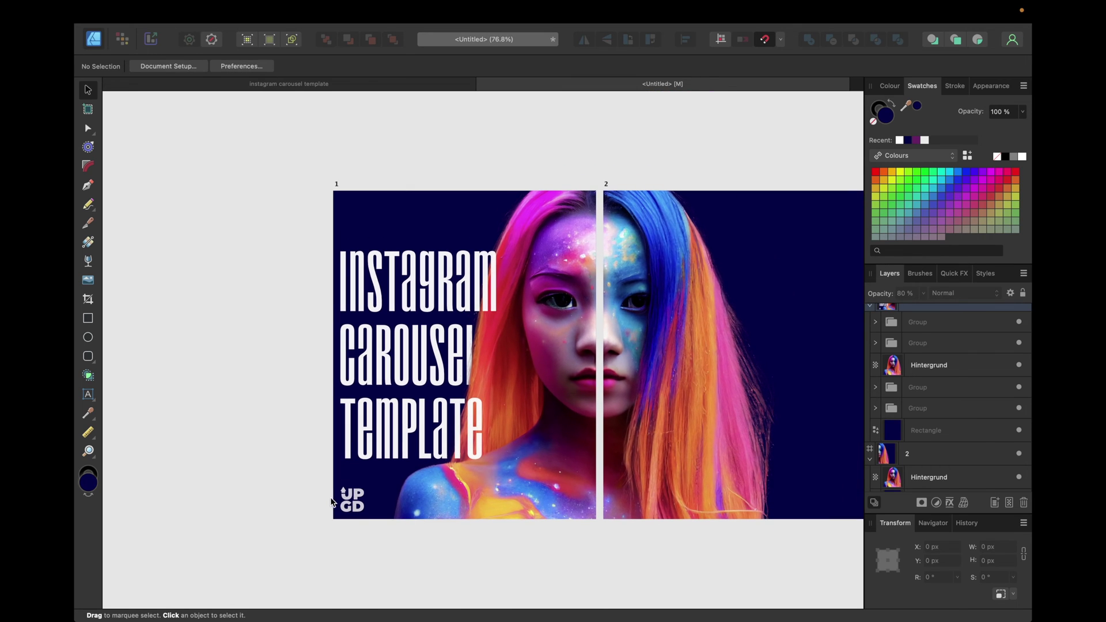
# Add an outer shadow to the INSTAGRAM word group with 50 % opacity, 50 px radius and 30 px offset
pyautogui.click(349, 500)
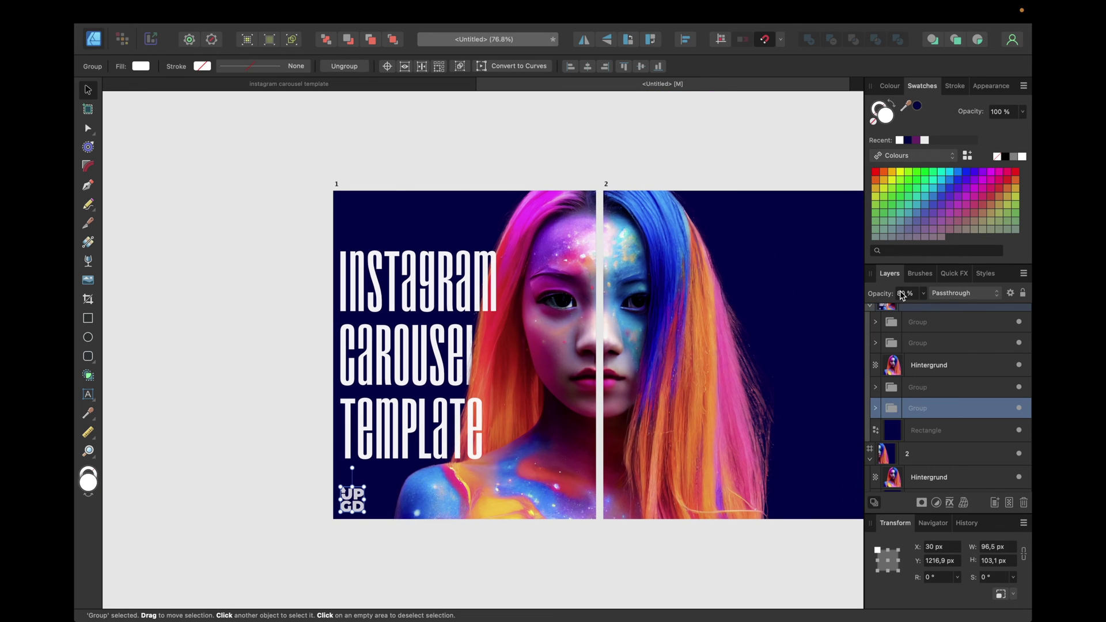
pyautogui.click(421, 305)
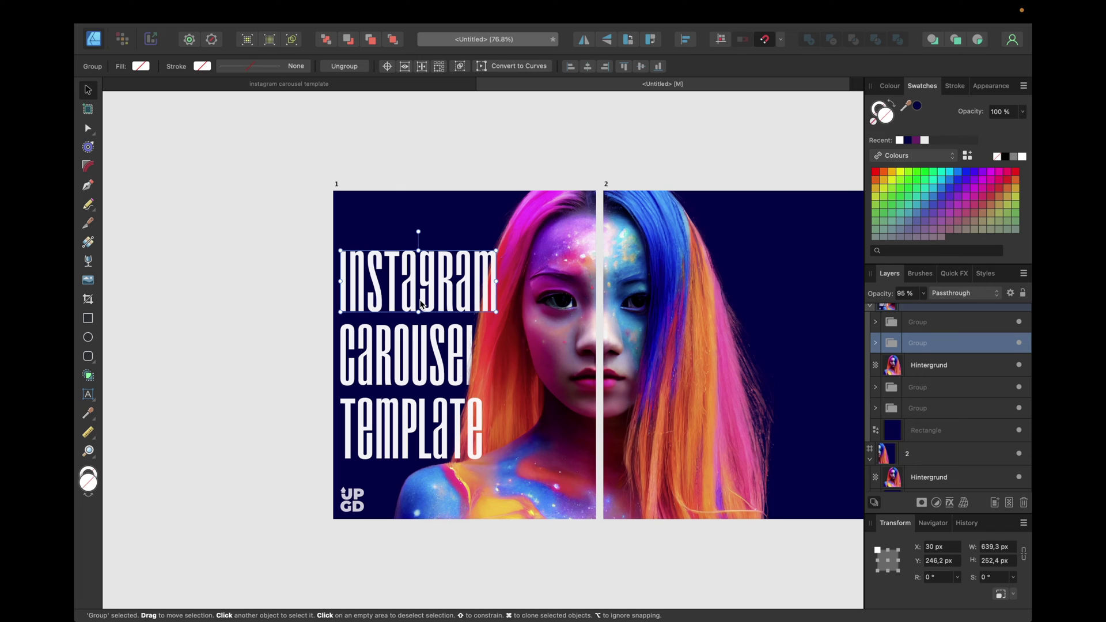
pyautogui.click(951, 275)
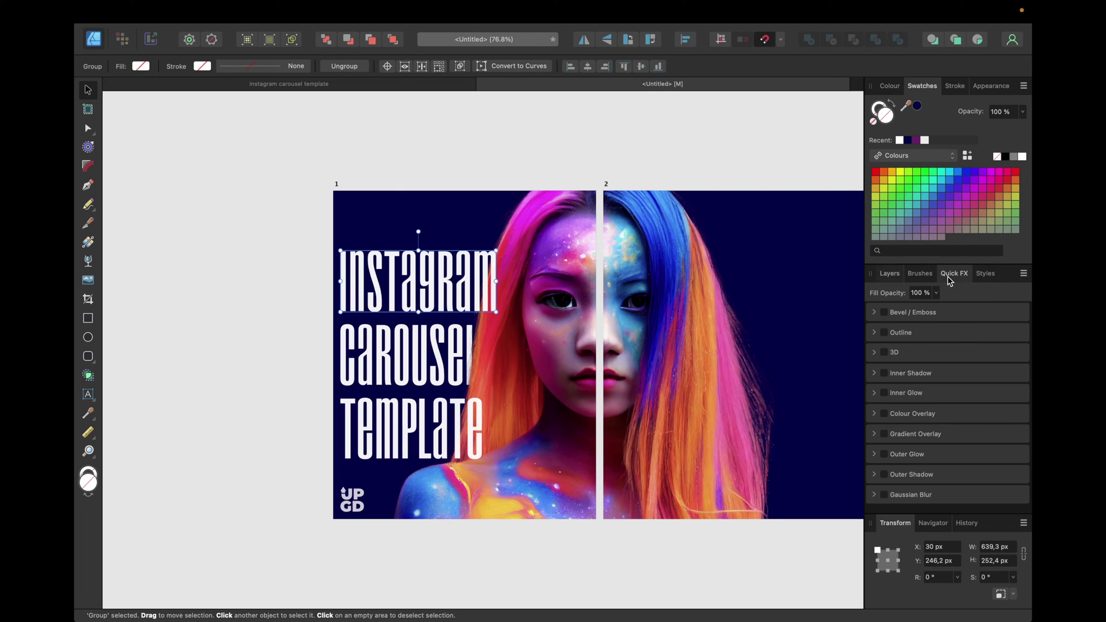
pyautogui.click(885, 475)
pyautogui.scroll(-3, 921, 443)
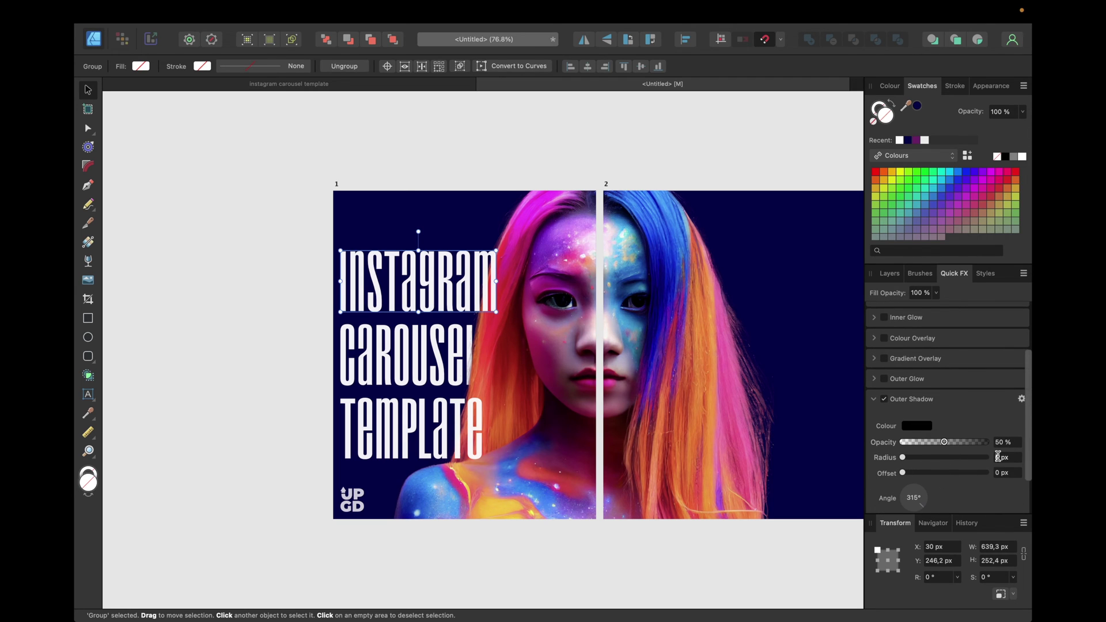
pyautogui.click(999, 457)
pyautogui.write('50')
pyautogui.press('Return')
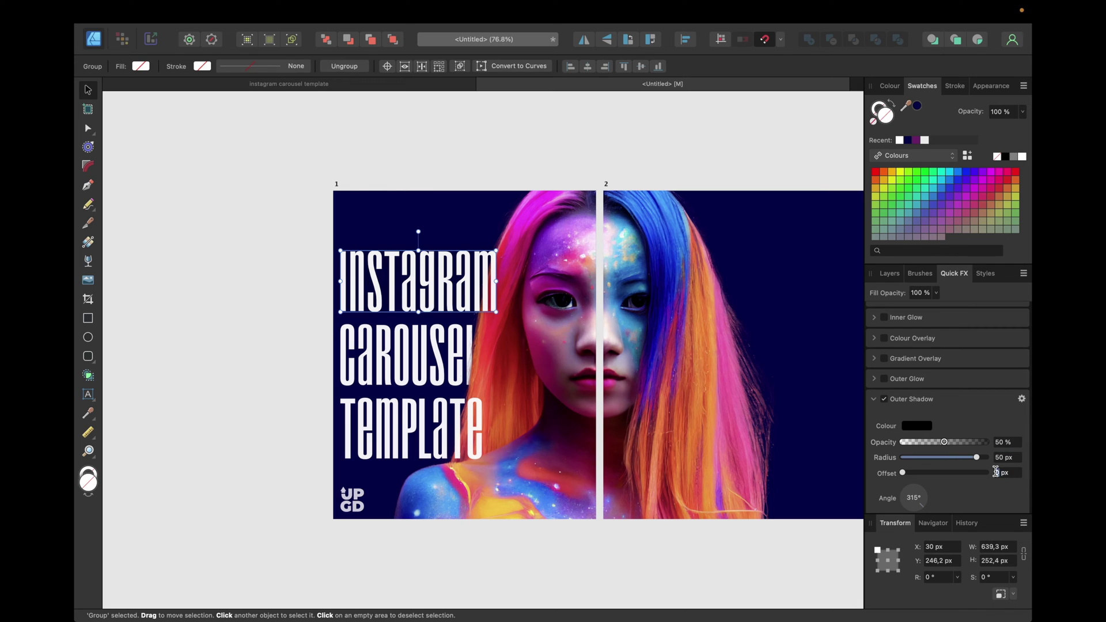
pyautogui.write('30')
pyautogui.press('Return')
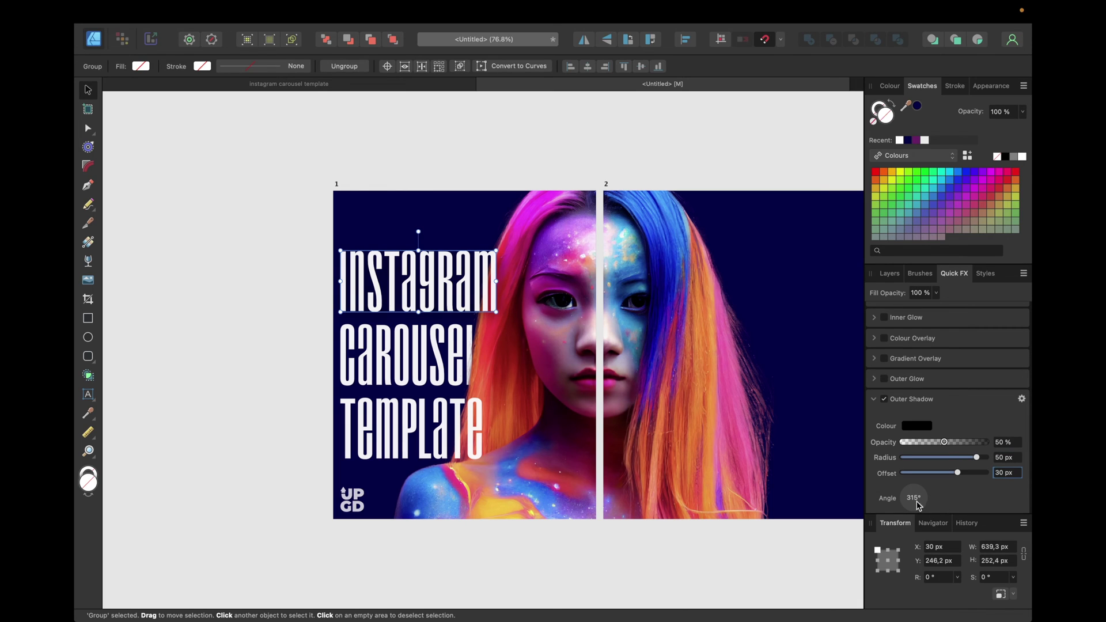
# Give the CAROUSEL word group an outer shadow with a 50 px radius and 30 px offset
pyautogui.click(446, 358)
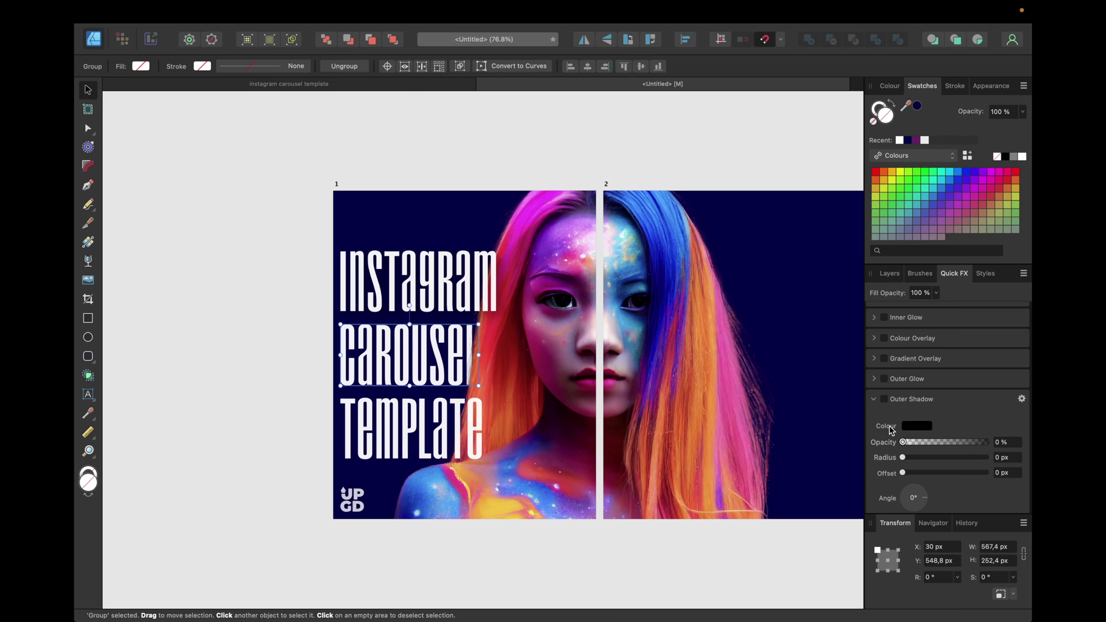
pyautogui.click(885, 399)
pyautogui.click(998, 458)
pyautogui.write('50')
pyautogui.press('Return')
pyautogui.click(998, 471)
pyautogui.write('30')
pyautogui.press('Return')
# Apply an outer shadow to the TEMPLATE word group with 50 % opacity, 50 px radius and 30 px offset
pyautogui.click(449, 437)
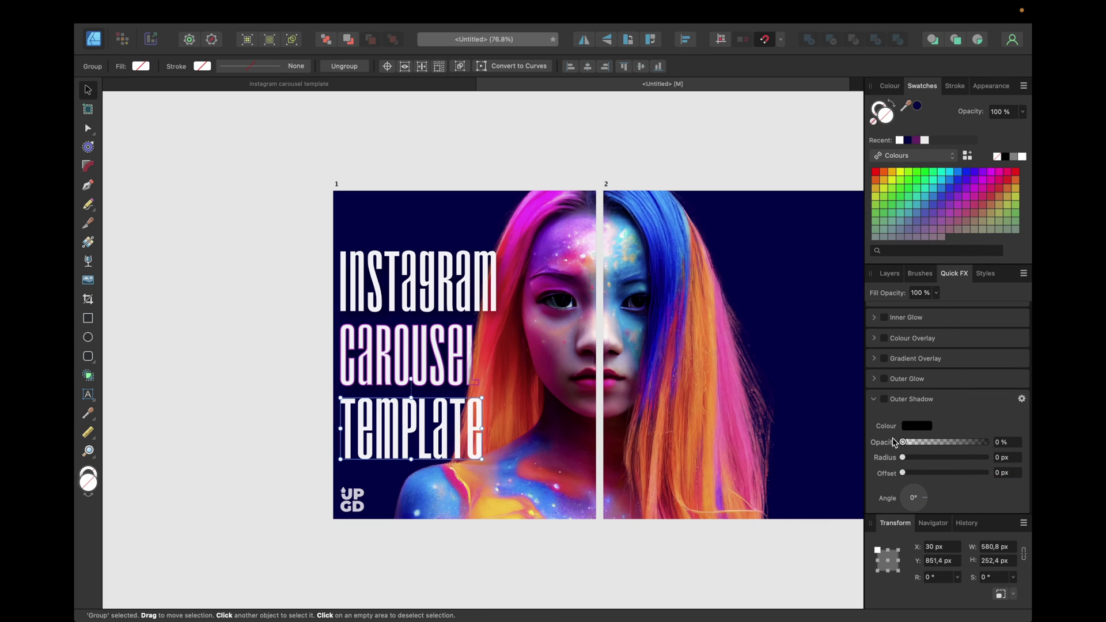
pyautogui.write('50')
pyautogui.press('Return')
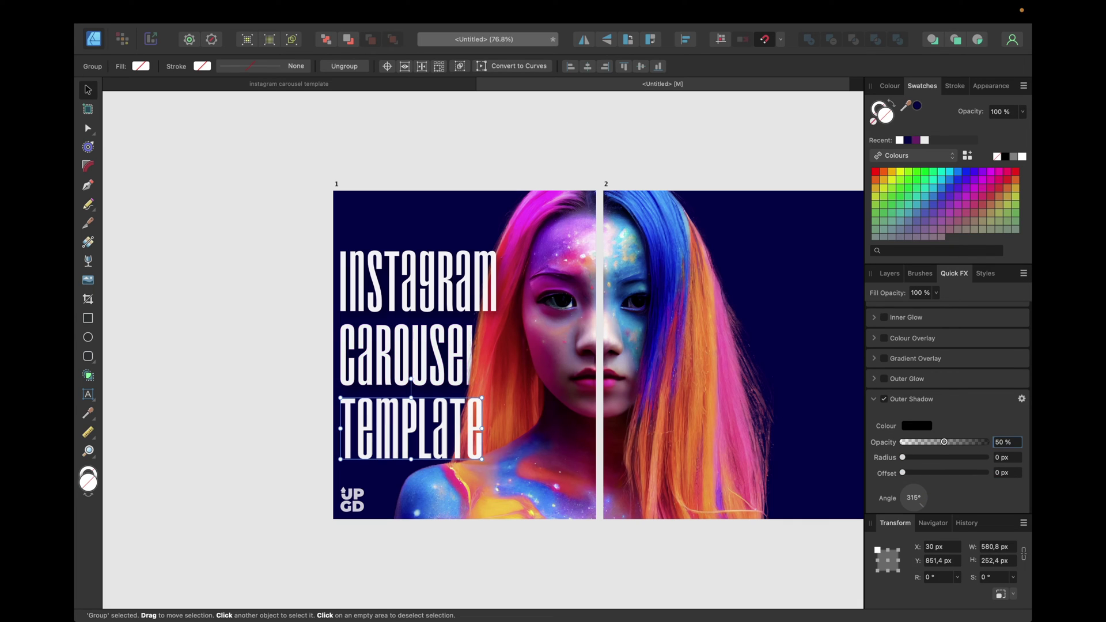
pyautogui.click(1000, 458)
pyautogui.write('50')
pyautogui.press('Return')
pyautogui.click(1006, 472)
pyautogui.write('30')
pyautogui.press('Return')
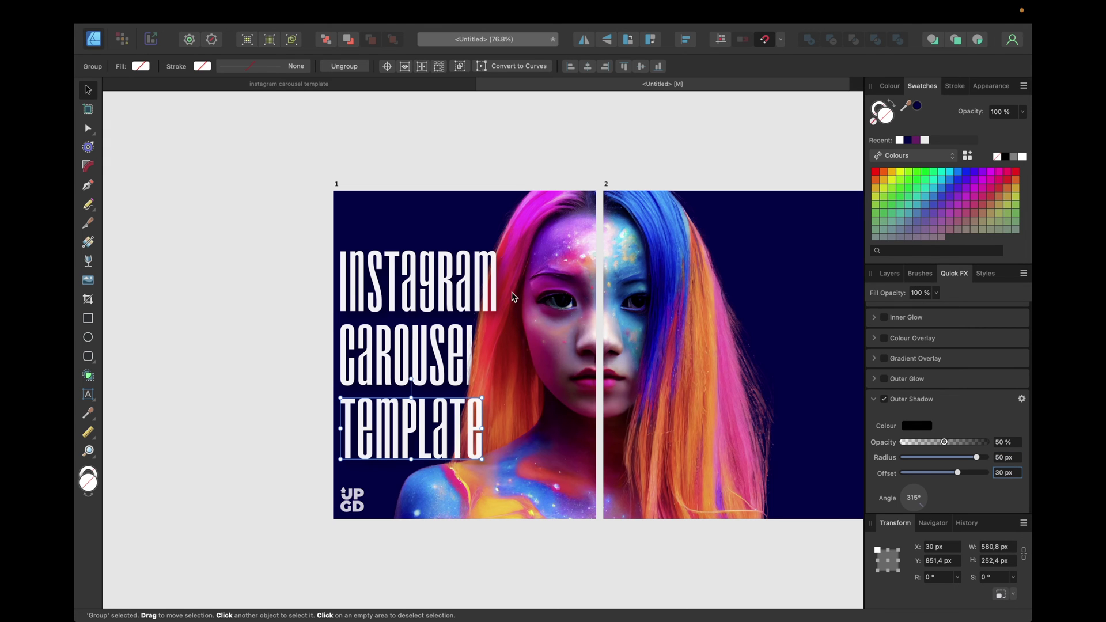
pyautogui.scroll(6, 513, 297)
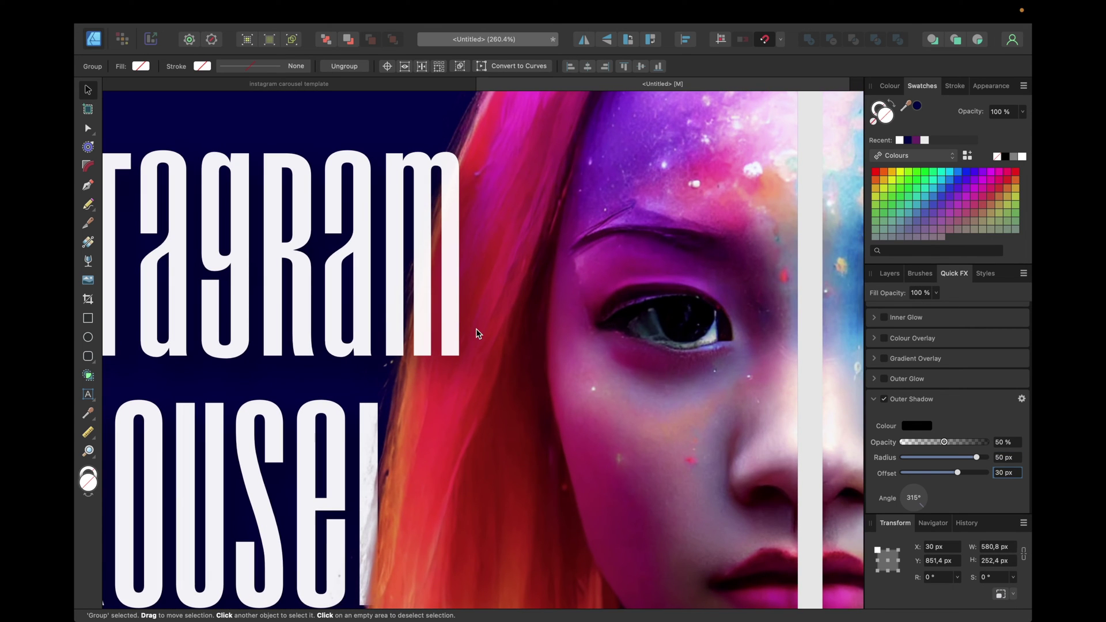
pyautogui.scroll(-6, 476, 328)
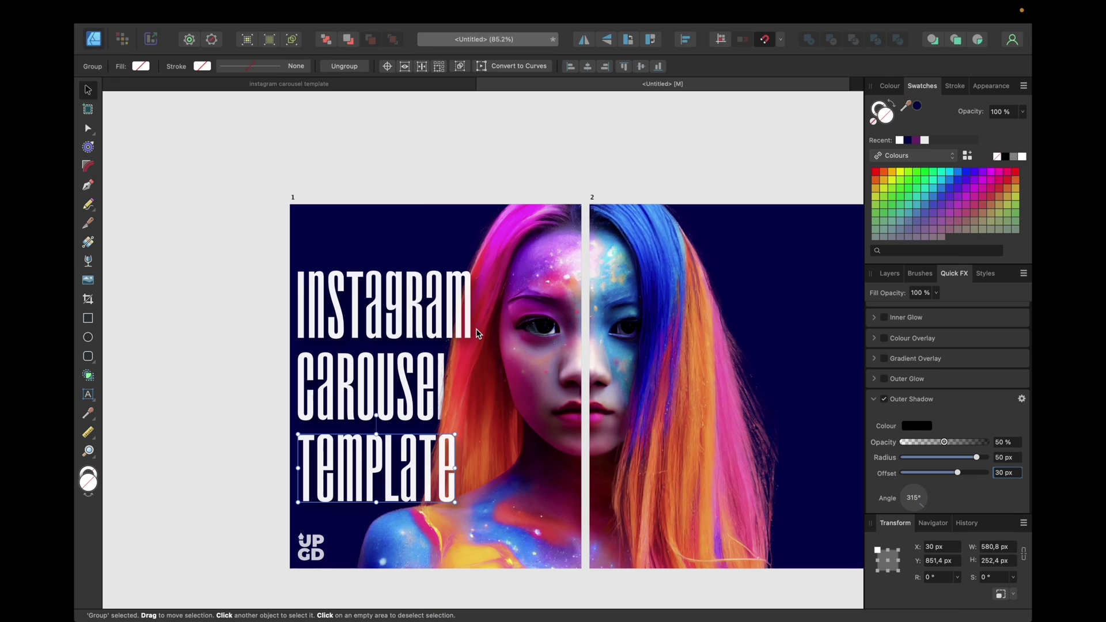
pyautogui.click(254, 316)
pyautogui.scroll(-2, 254, 316)
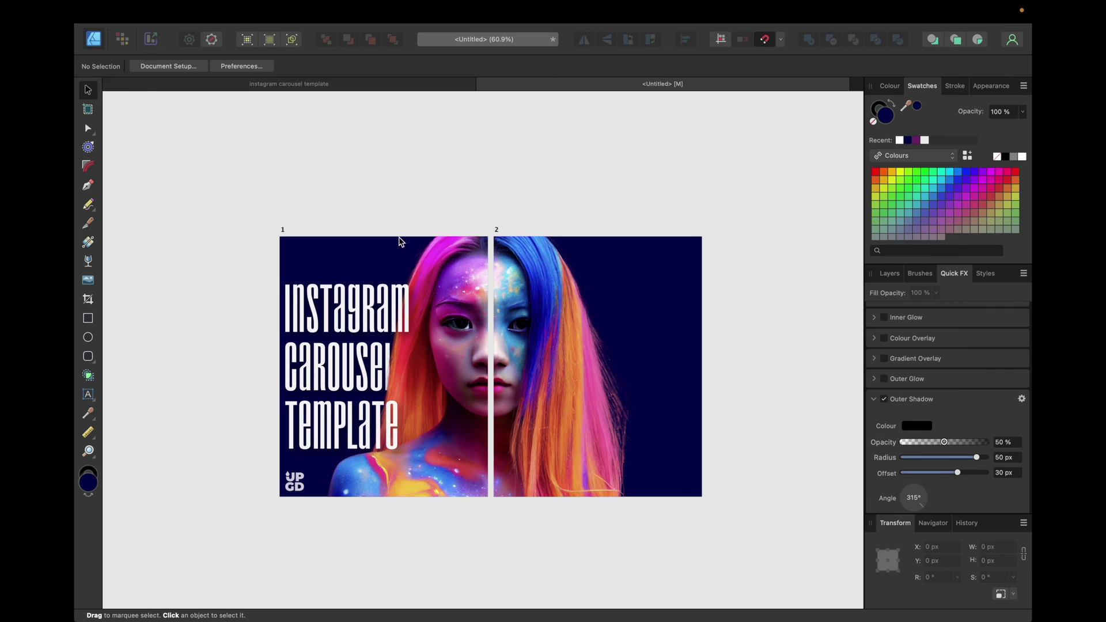
# Check the slide numbers in the Instagram carousel template document and add an artistic text "1" above the title on the untitled document's artboard 1
pyautogui.click(323, 90)
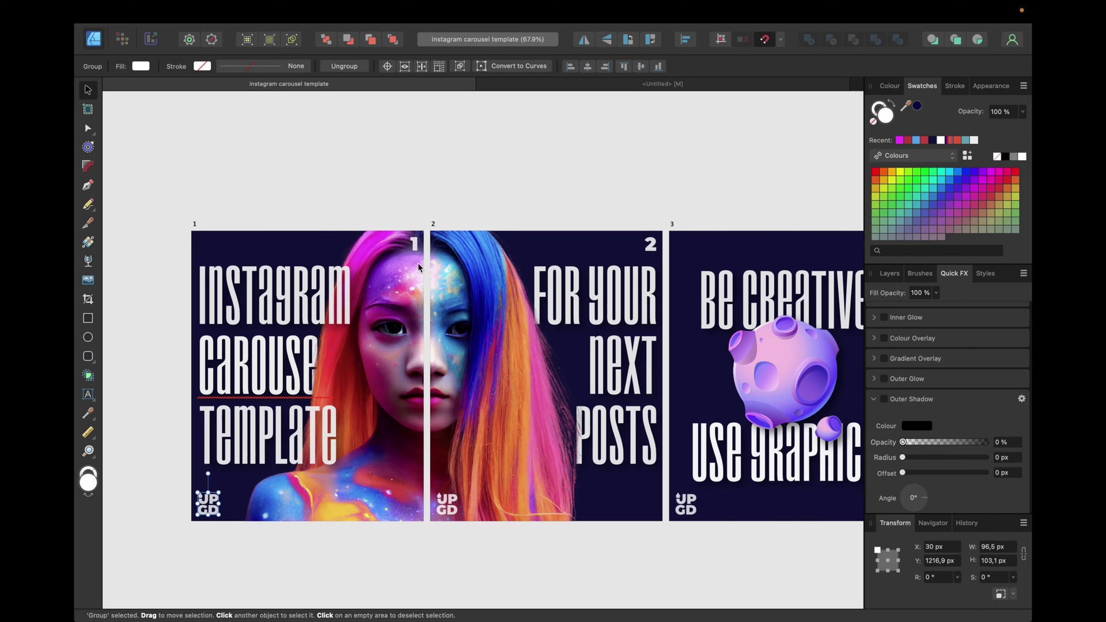
pyautogui.click(531, 84)
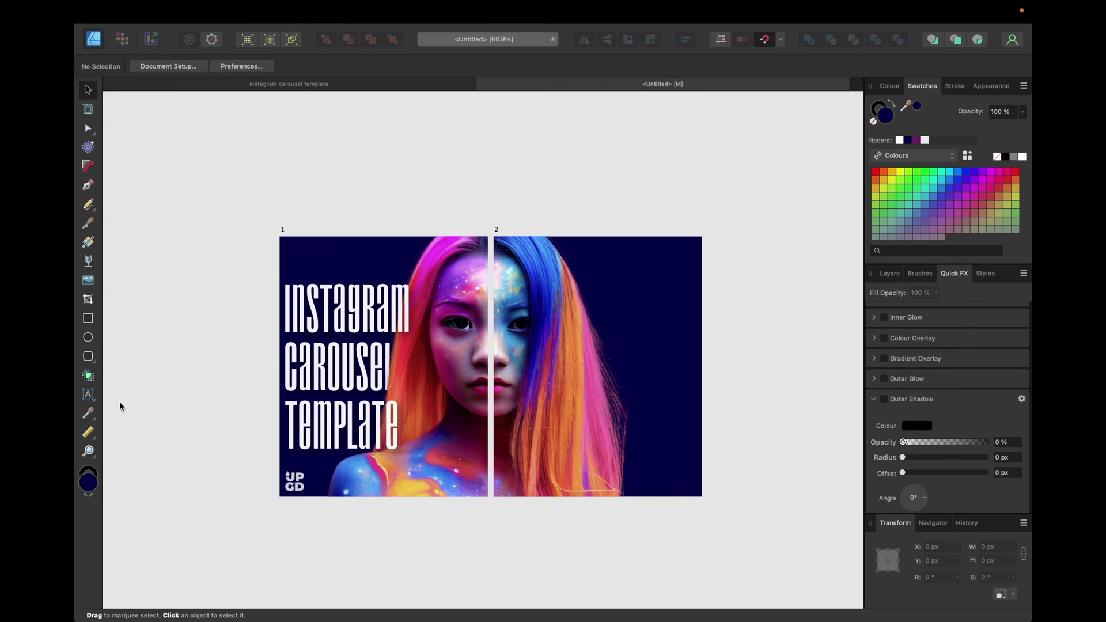
pyautogui.click(88, 394)
pyautogui.click(404, 264)
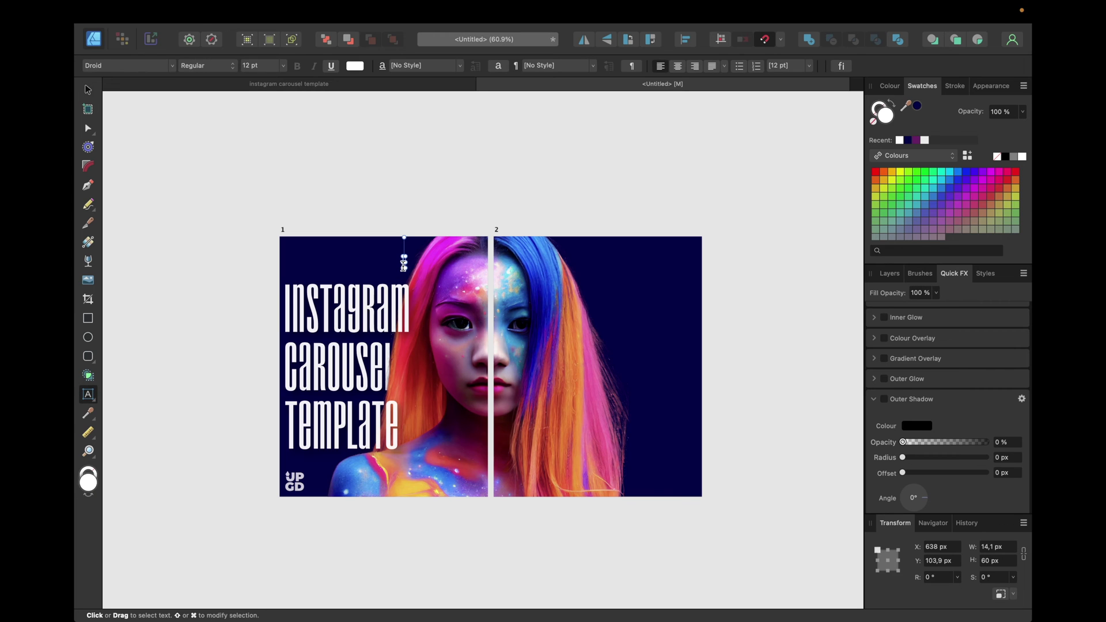
pyautogui.moveTo(404, 268); pyautogui.dragTo(406, 266)
pyautogui.scroll(5, 406, 266)
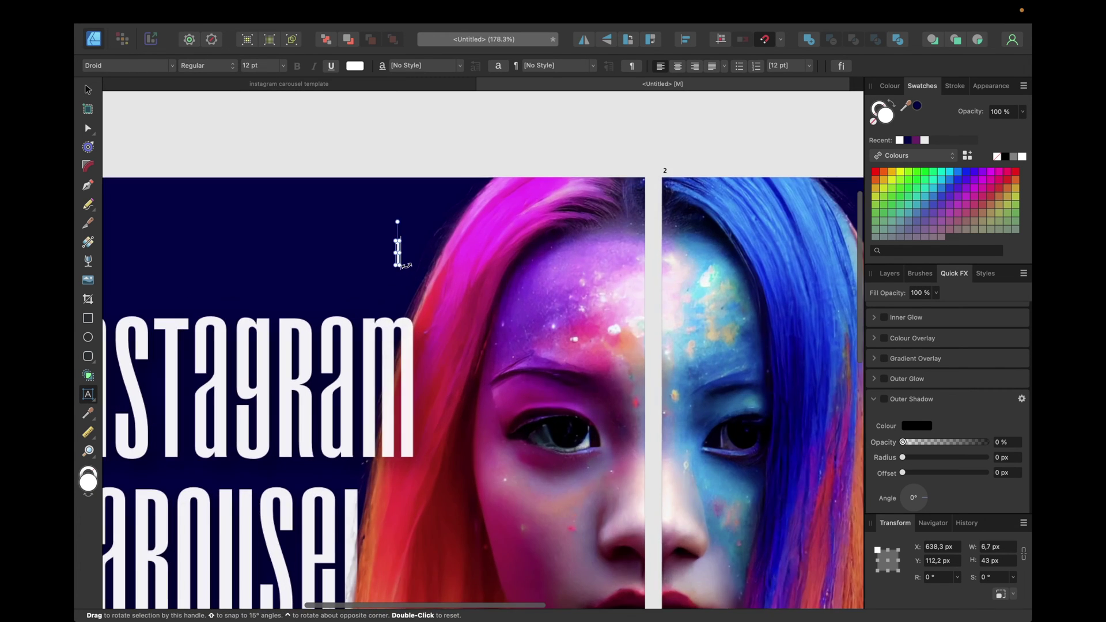
pyautogui.moveTo(399, 254); pyautogui.dragTo(401, 236)
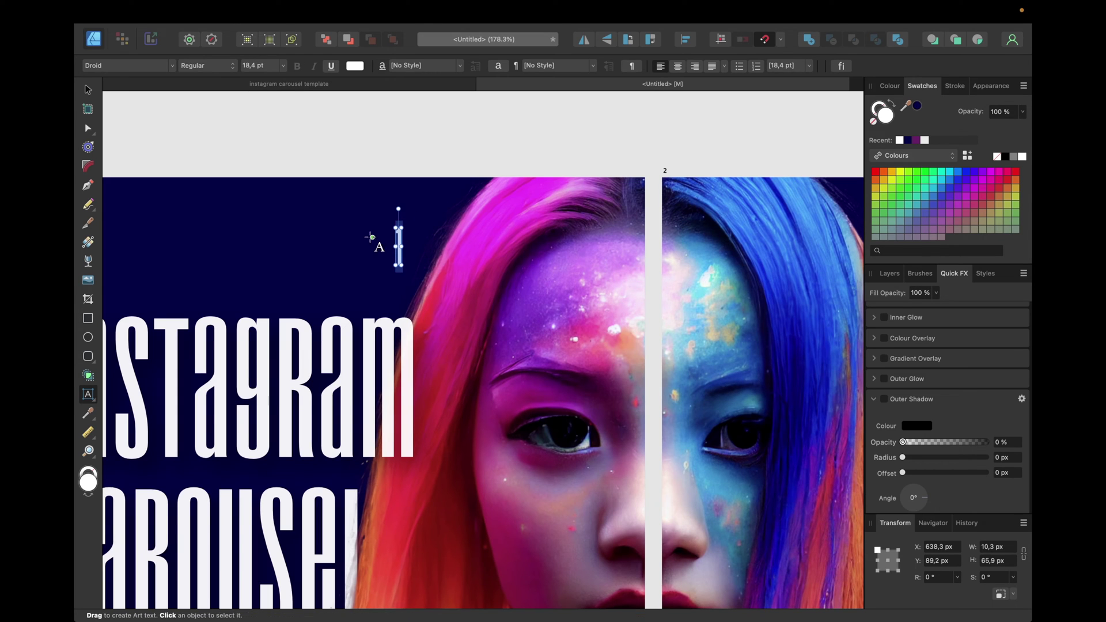
# Set the slide number 1 in Montserrat Black and scale it down to about 15.5 pt
pyautogui.click(171, 65)
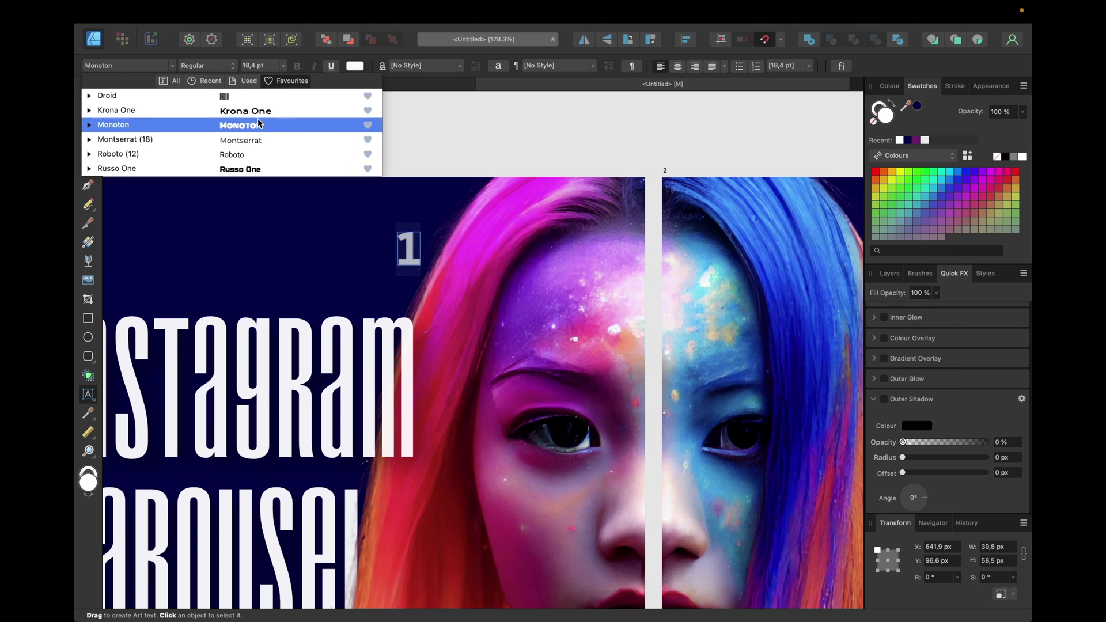
pyautogui.click(257, 141)
pyautogui.click(208, 65)
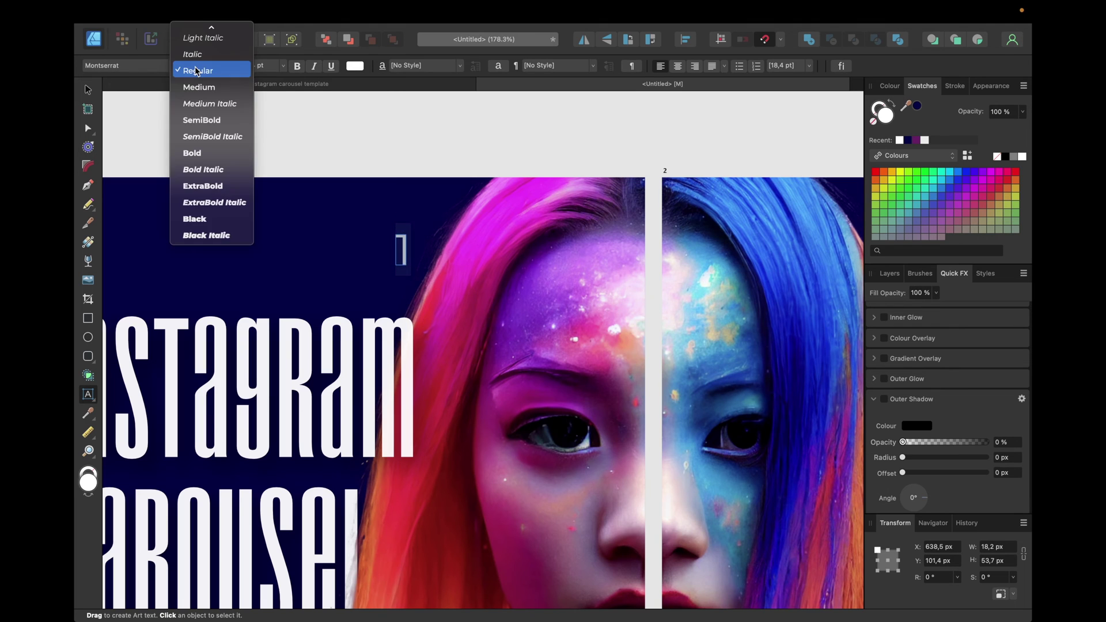
pyautogui.click(202, 217)
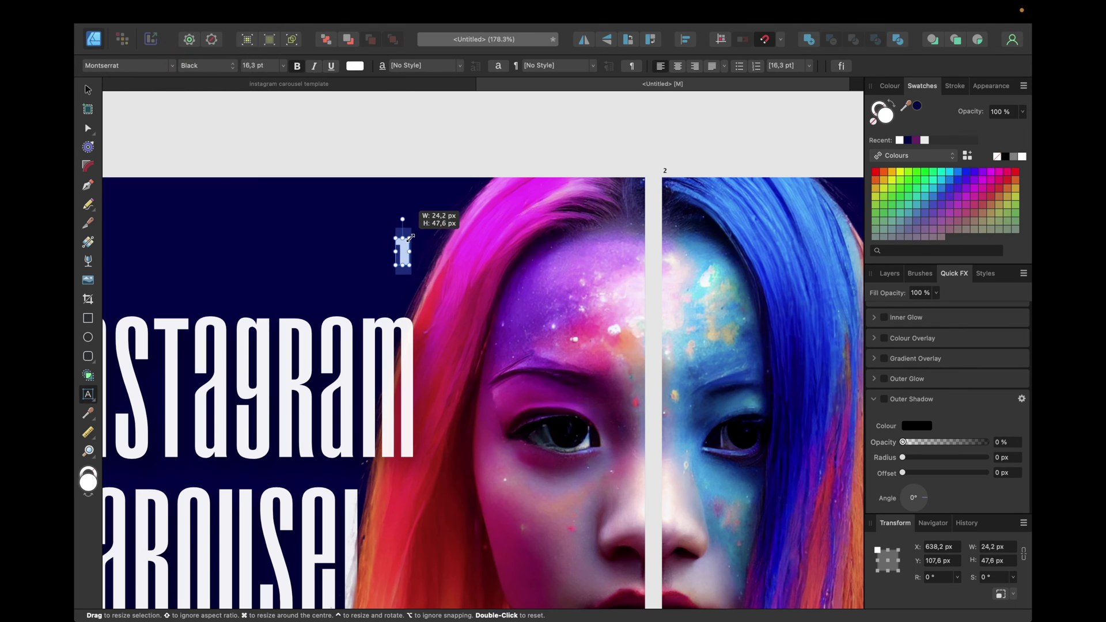
pyautogui.press('Escape')
pyautogui.press('v')
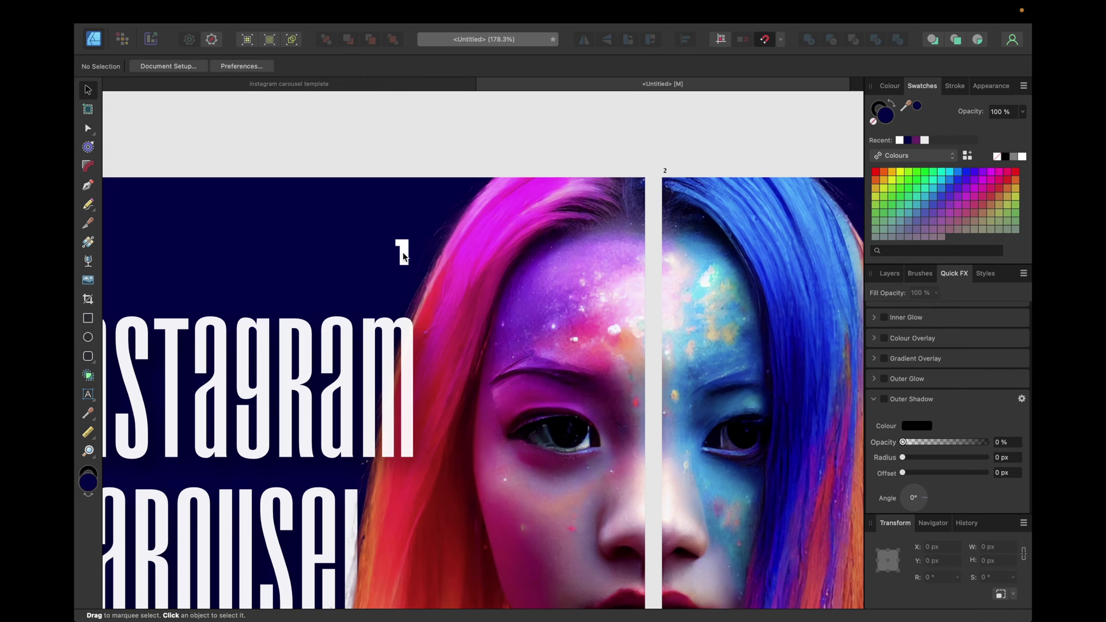
# Move the slide number to artboard 1's upper-right corner at X 1027 px, Y 30 px and set its opacity to 80 %
pyautogui.click(403, 249)
pyautogui.moveTo(403, 249); pyautogui.dragTo(624, 192)
pyautogui.click(892, 276)
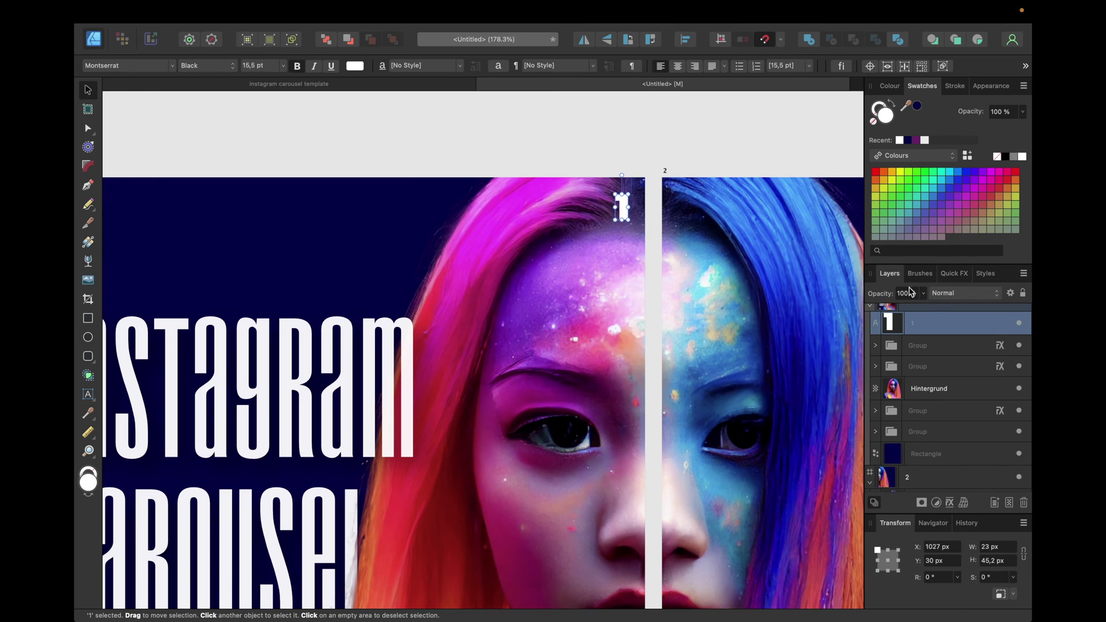
pyautogui.write('9')
pyautogui.write('0')
pyautogui.press('Return')
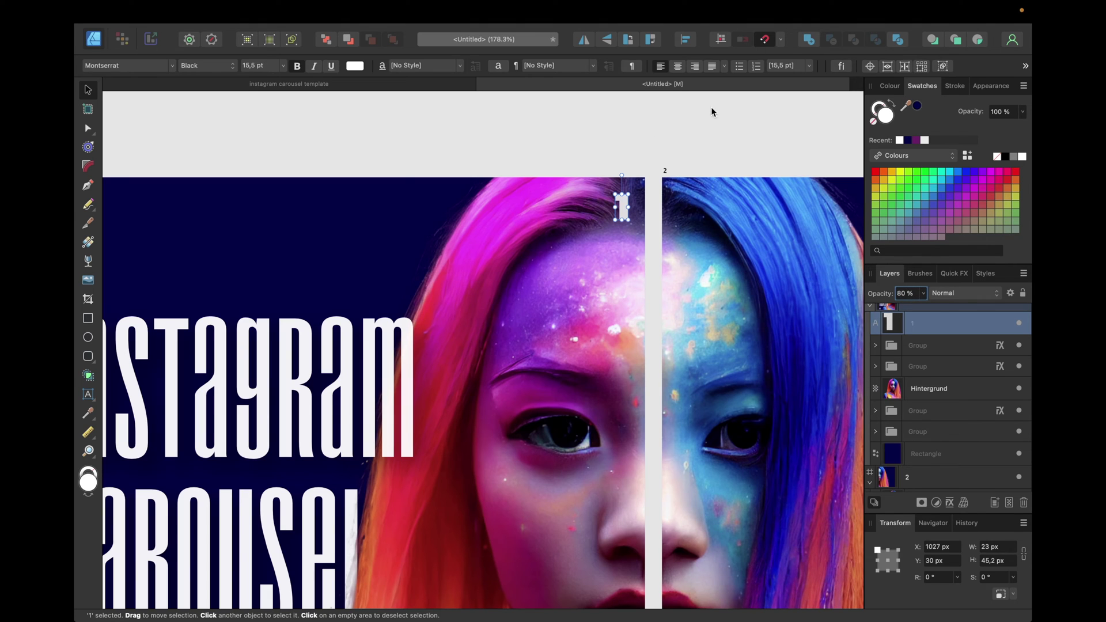
pyautogui.click(675, 128)
pyautogui.press('super+0')
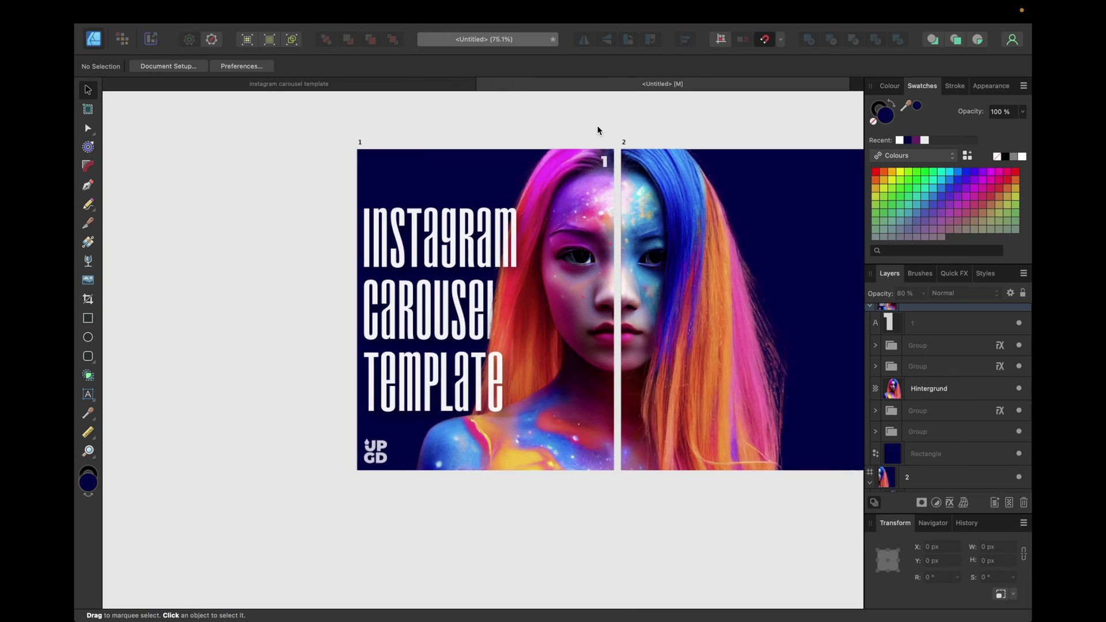
# Enlarge the slide number to about 29 × 58 px and place it 30 px from artboard 1's top and right edges
pyautogui.scroll(1, 553, 292)
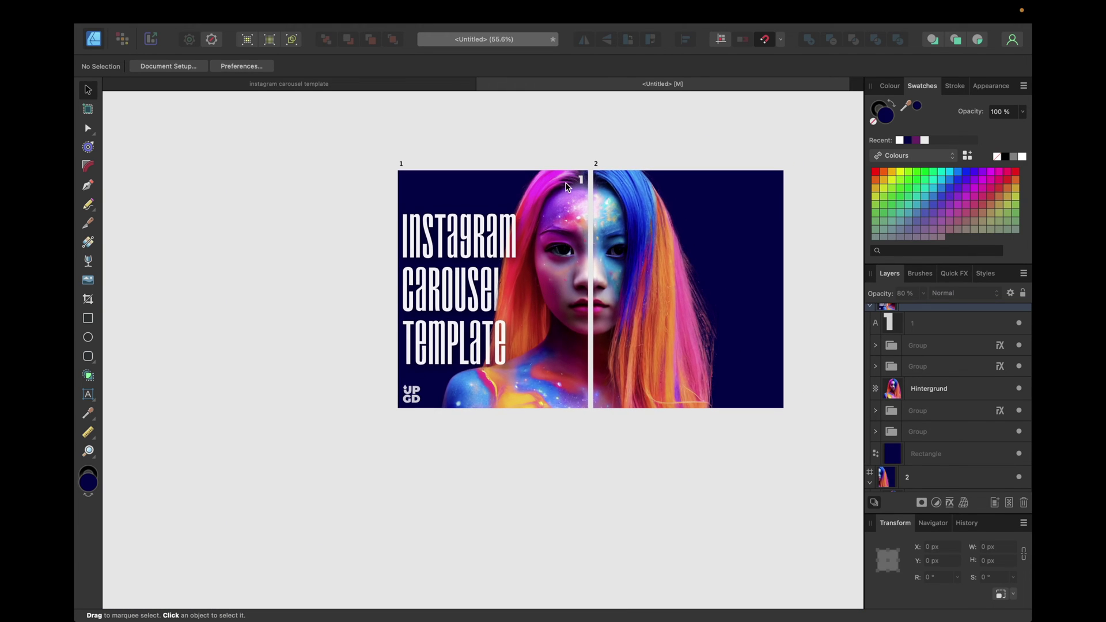
pyautogui.scroll(3, 566, 187)
pyautogui.click(596, 182)
pyautogui.moveTo(592, 191); pyautogui.dragTo(607, 175)
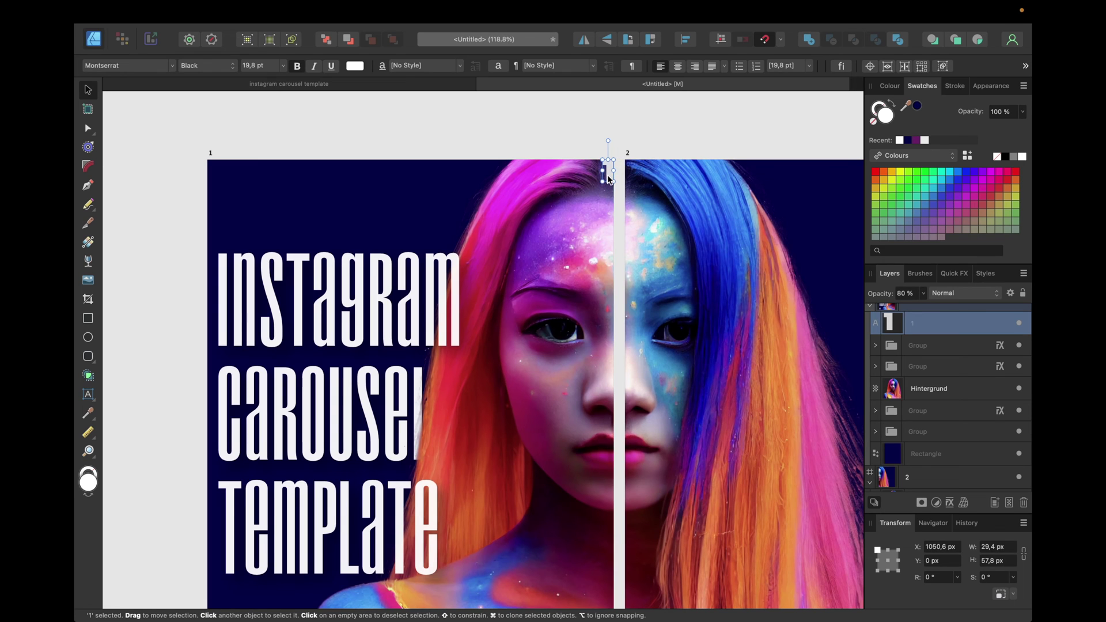
pyautogui.hotkey('shift', 'Left')
pyautogui.hotkey('shift', 'Left')
pyautogui.hotkey('shift', 'Left')
pyautogui.hotkey('shift', 'Down')
pyautogui.hotkey('shift', 'Down')
pyautogui.hotkey('shift', 'Down')
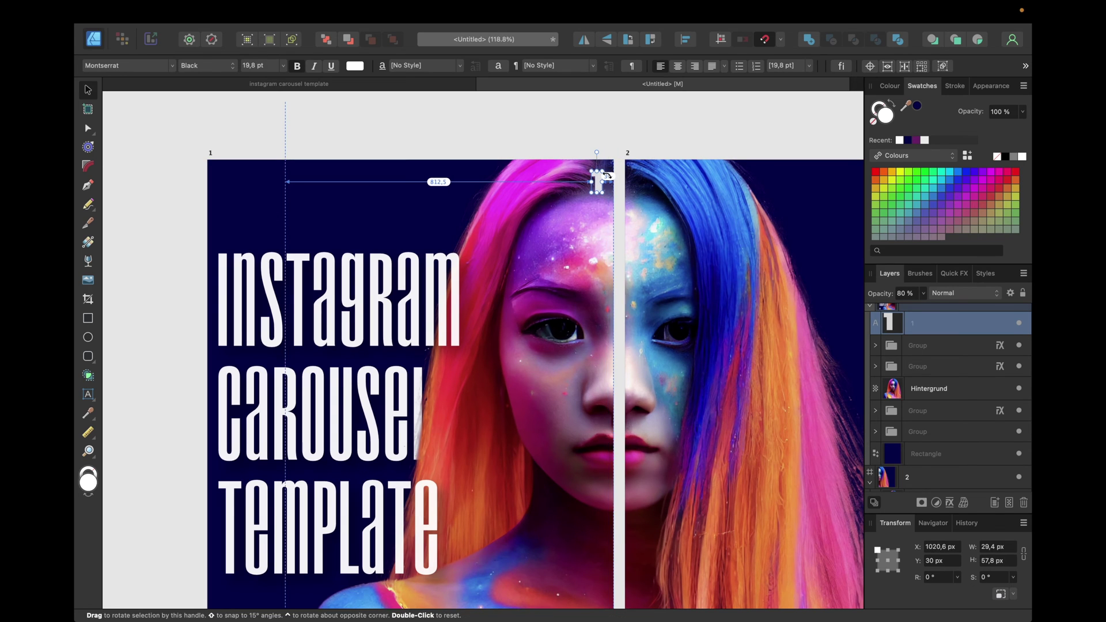
pyautogui.click(569, 141)
pyautogui.scroll(-2, 568, 141)
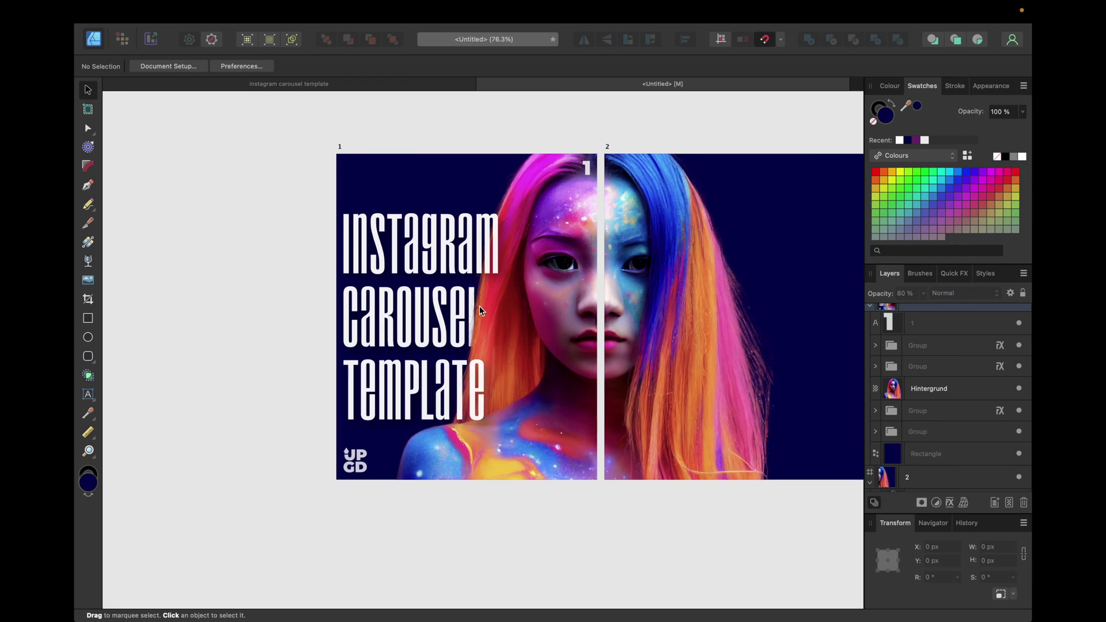
# Overlay a 1080 × 1080 px rectangle at 50 % opacity on artboard 1 at Y 135 px, and delete it again
pyautogui.click(87, 318)
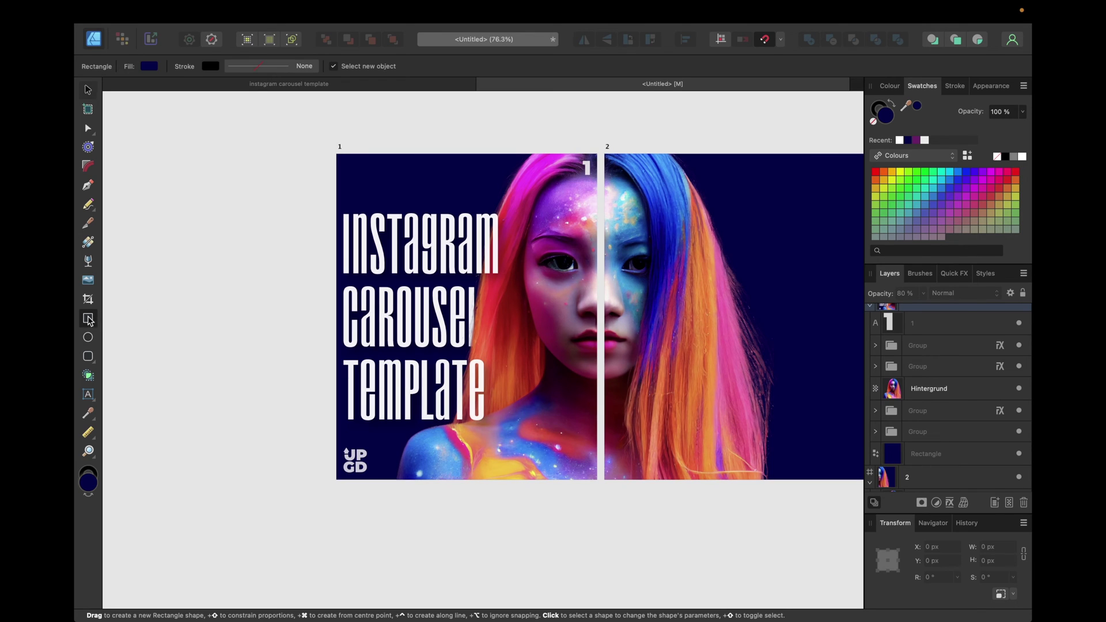
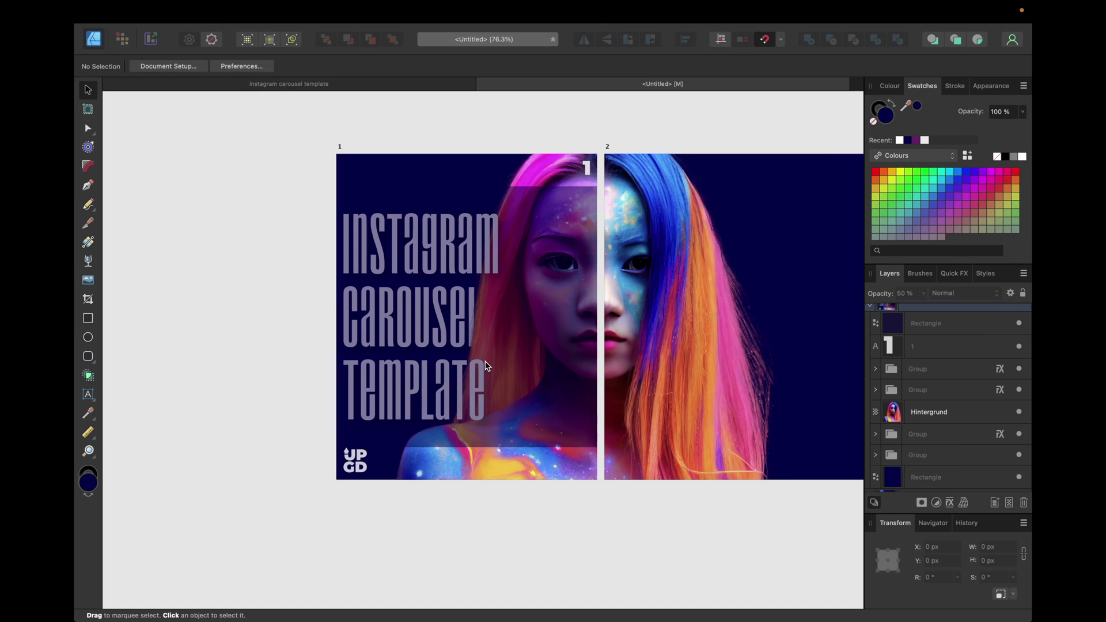
pyautogui.click(546, 357)
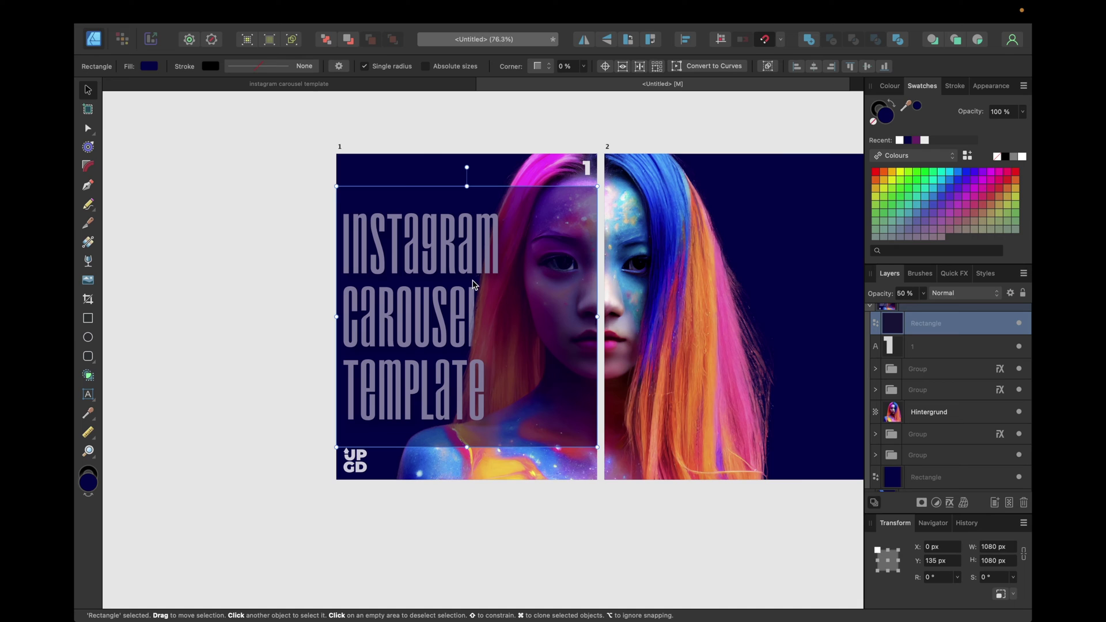
pyautogui.hscroll(5, 771, 234)
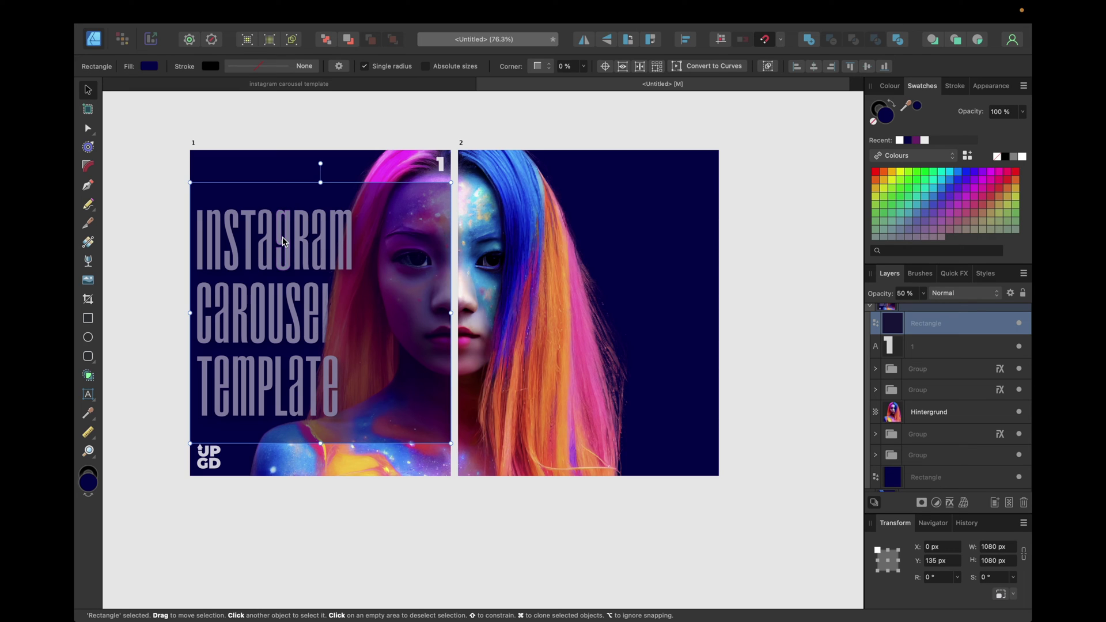
pyautogui.press('Delete')
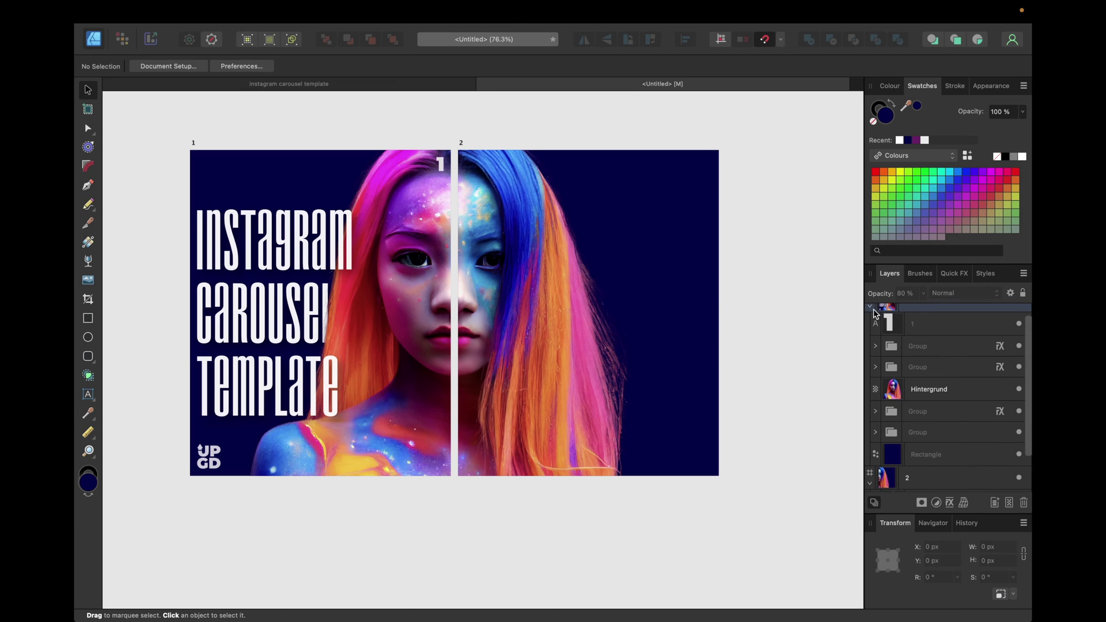
# Copy slide number 1 from artboard 1 into artboard 2 and change its text to 2
pyautogui.click(897, 369)
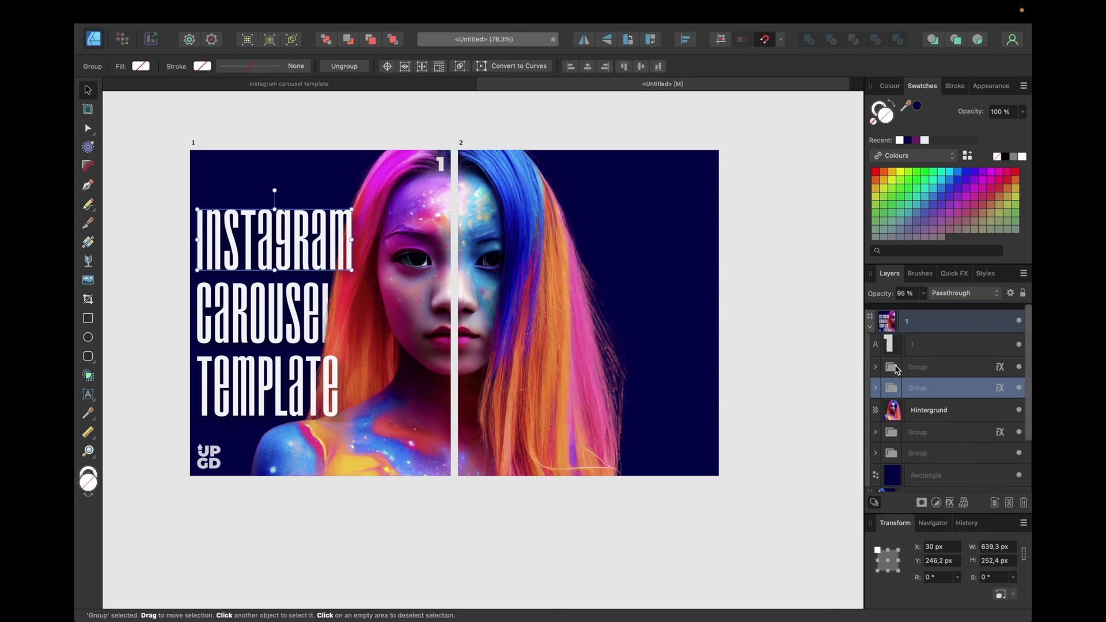
pyautogui.click(871, 322)
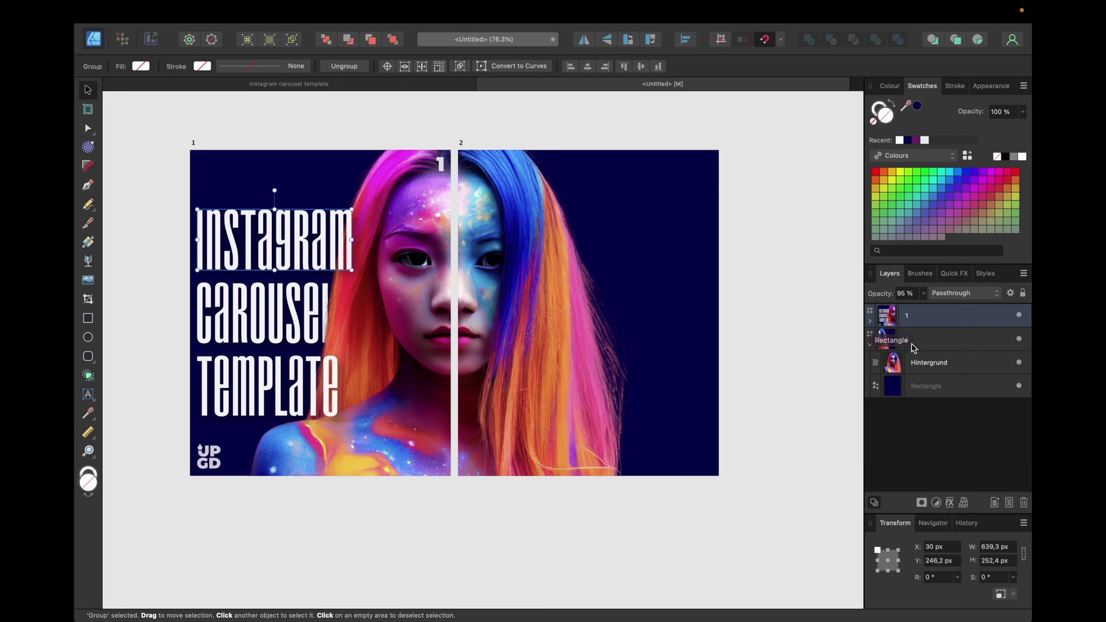
pyautogui.click(933, 365)
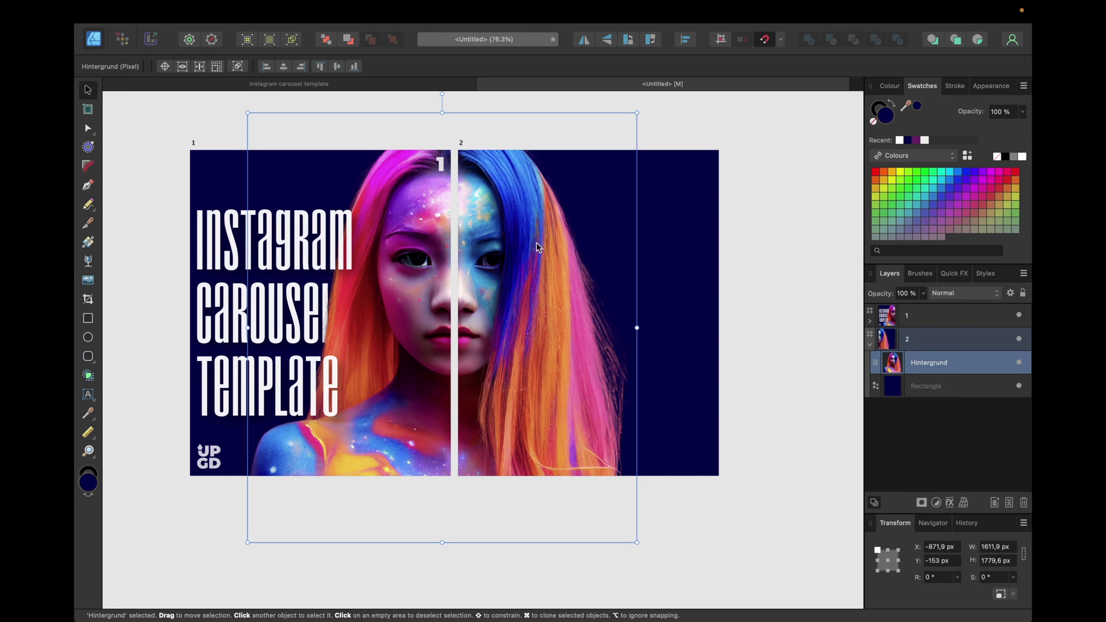
pyautogui.click(441, 165)
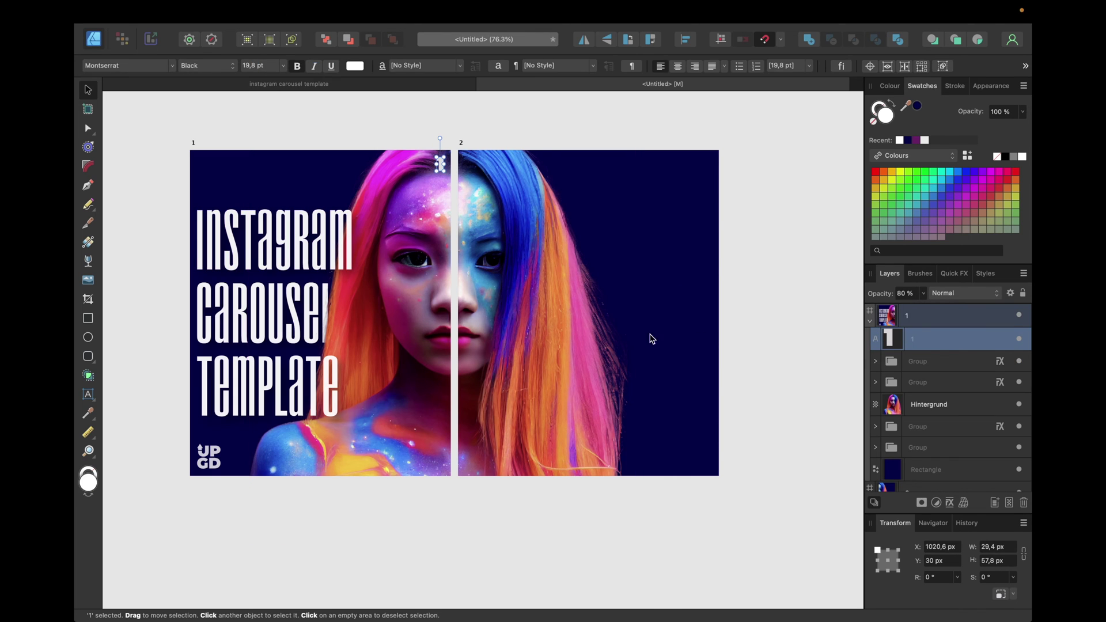
pyautogui.moveTo(870, 325); pyautogui.dragTo(914, 340)
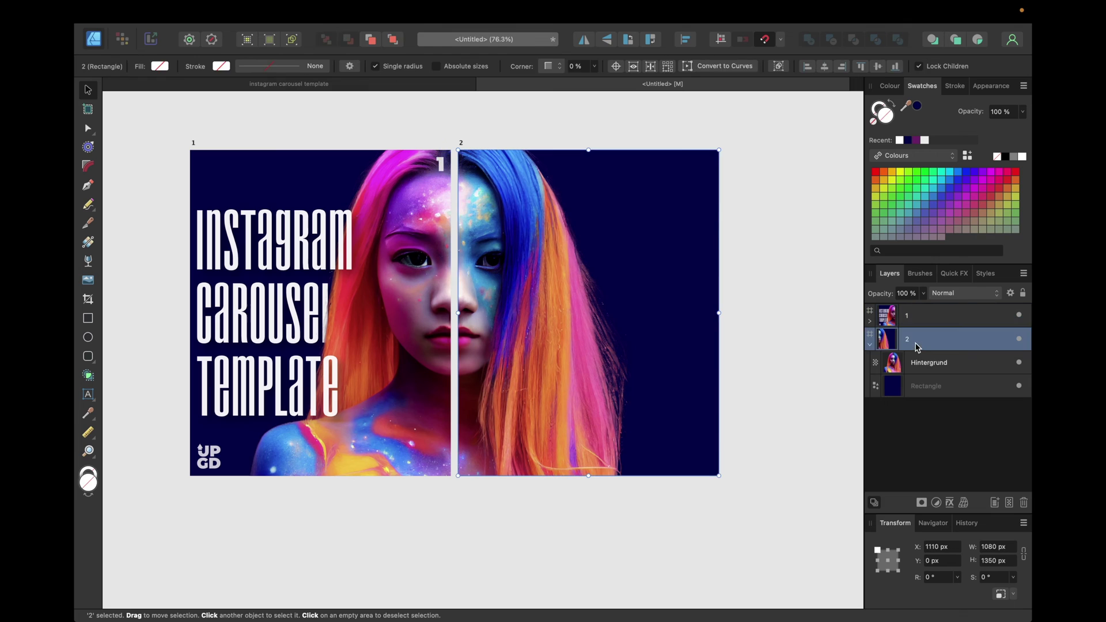
pyautogui.doubleClick(709, 165)
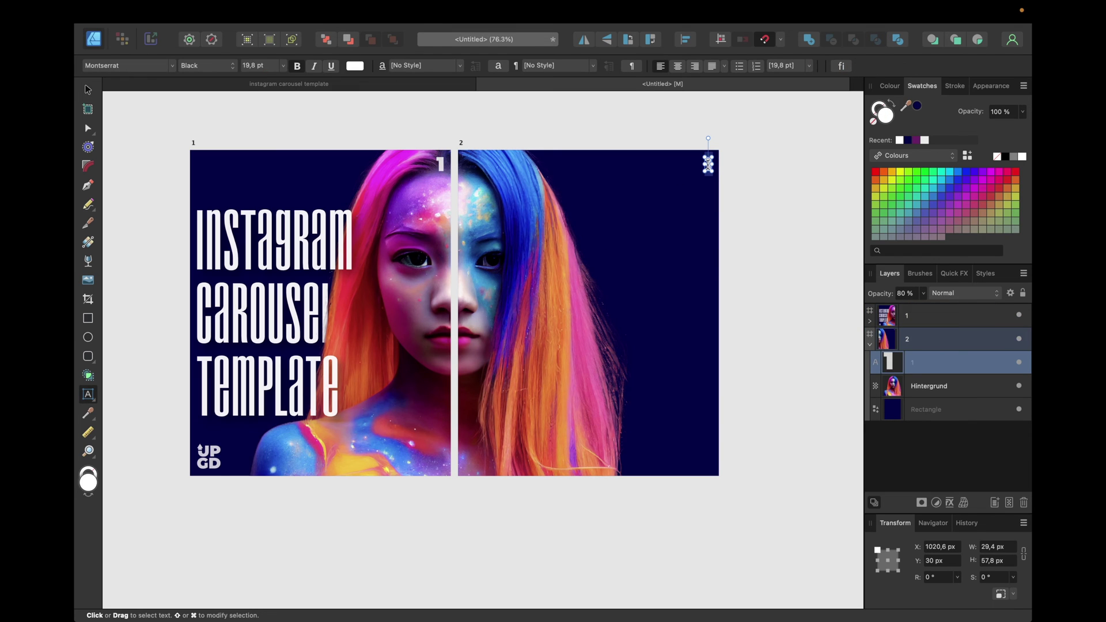
pyautogui.write('2')
pyautogui.scroll(3, 773, 165)
pyautogui.press('Escape')
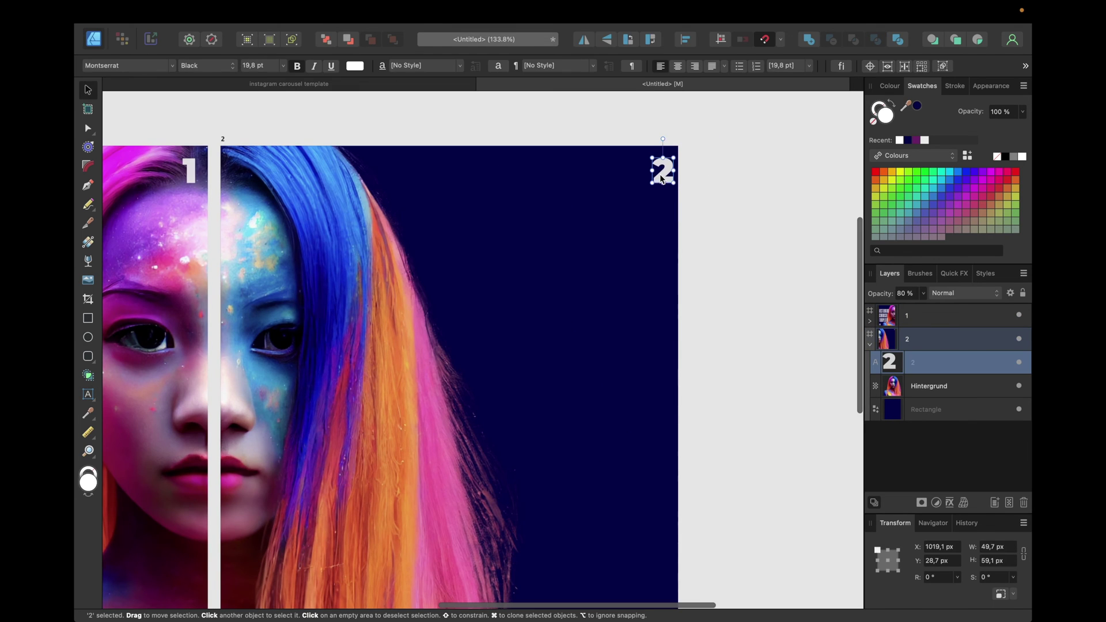
# Position the slide number 2 about 30 px from artboard 2's top and right edges
pyautogui.moveTo(662, 180); pyautogui.dragTo(662, 151)
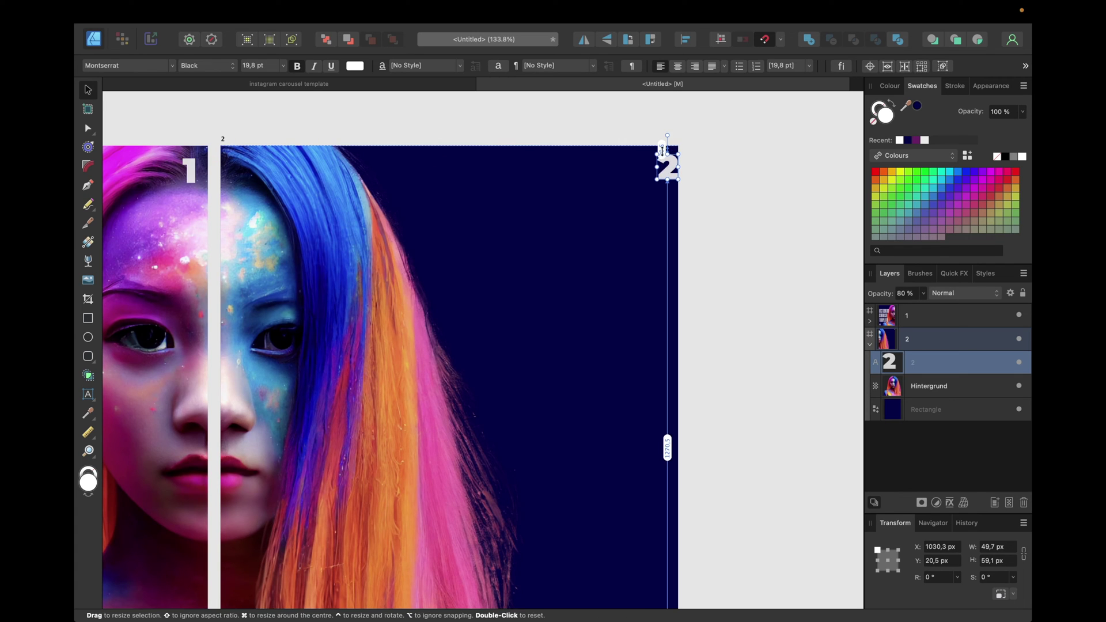
pyautogui.scroll(5, 662, 151)
pyautogui.moveTo(674, 196); pyautogui.dragTo(674, 176)
pyautogui.hotkey('shift', 'Down')
pyautogui.hotkey('shift', 'Down')
pyautogui.click(628, 159)
pyautogui.moveTo(675, 195); pyautogui.dragTo(677, 177)
pyautogui.hotkey('shift', 'Down')
pyautogui.hotkey('shift', 'Down')
pyautogui.hotkey('shift', 'Down')
pyautogui.hotkey('shift', 'Left')
pyautogui.hotkey('shift', 'Left')
pyautogui.hotkey('shift', 'Left')
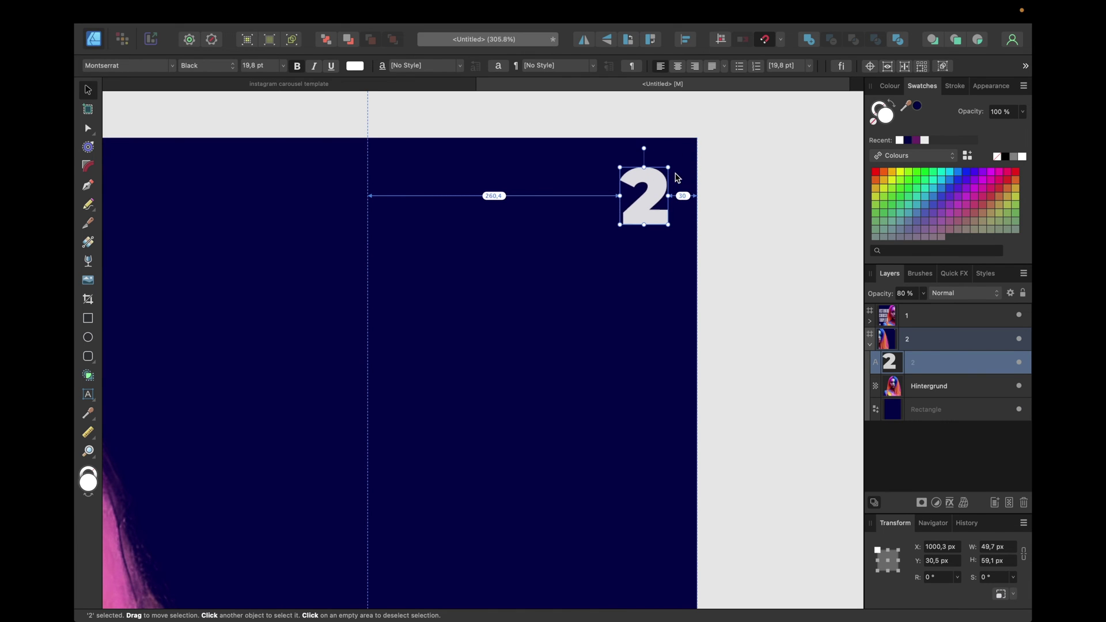
pyautogui.click(808, 152)
pyautogui.press('super+0')
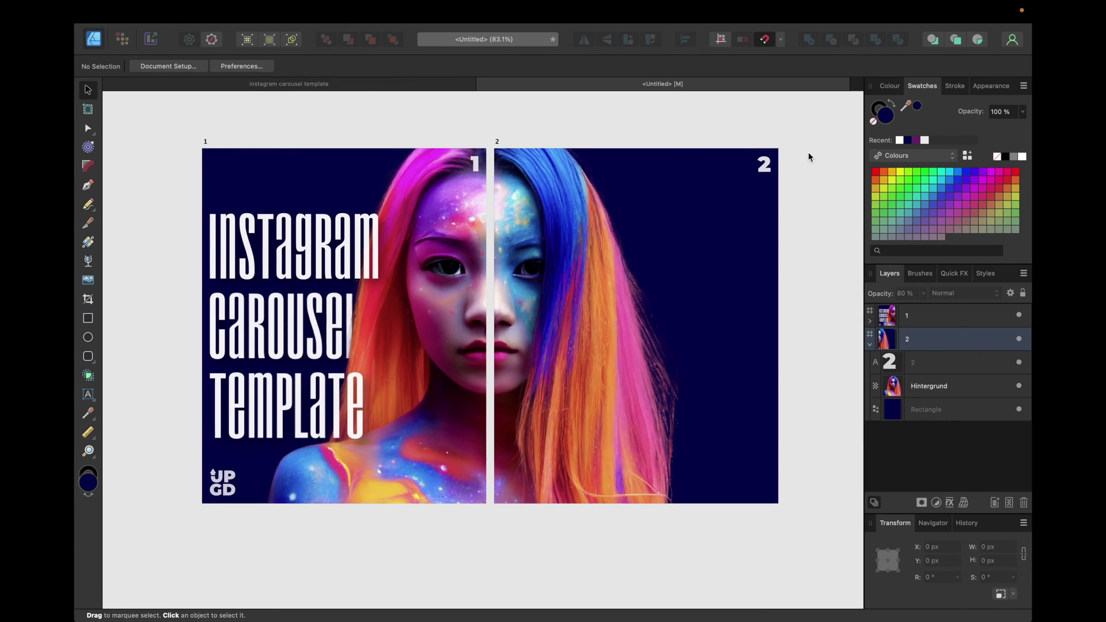
# Copy the UPGD logo from artboard 1 into artboard 2 at the same position, X 30 px, Y 1216.9 px
pyautogui.click(228, 441)
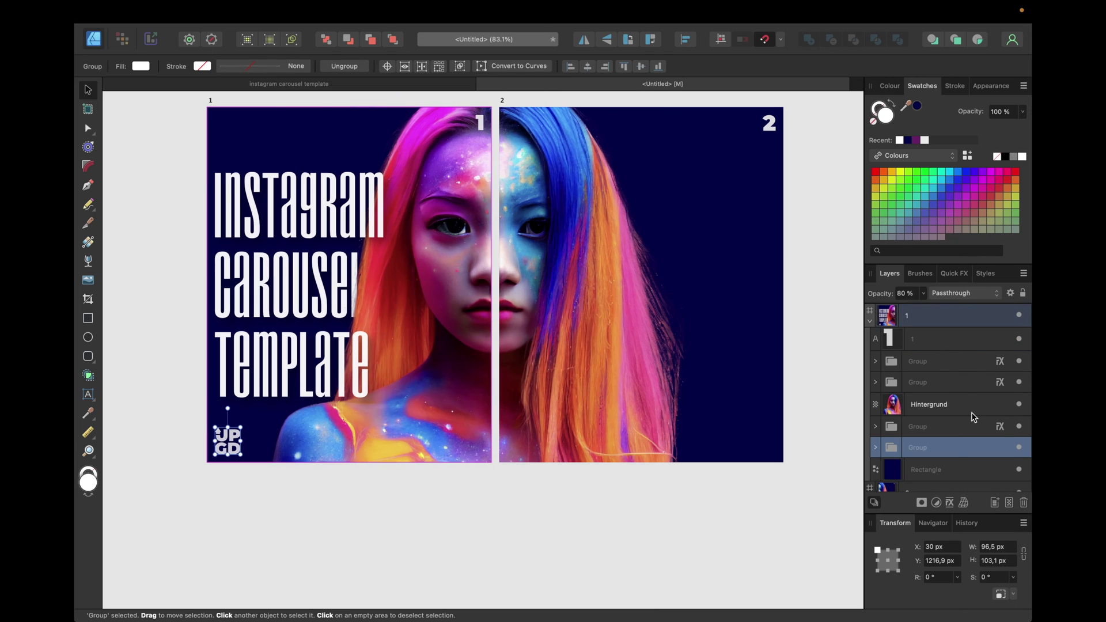
pyautogui.press('super+c')
pyautogui.scroll(-3, 974, 416)
pyautogui.click(919, 407)
pyautogui.press('super+v')
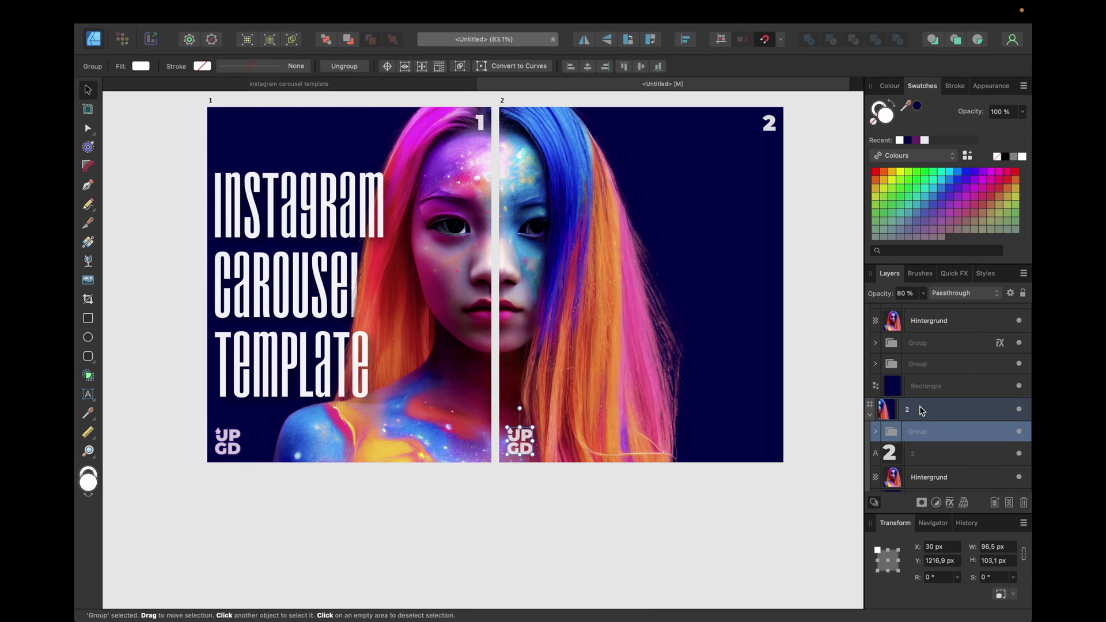
pyautogui.click(582, 522)
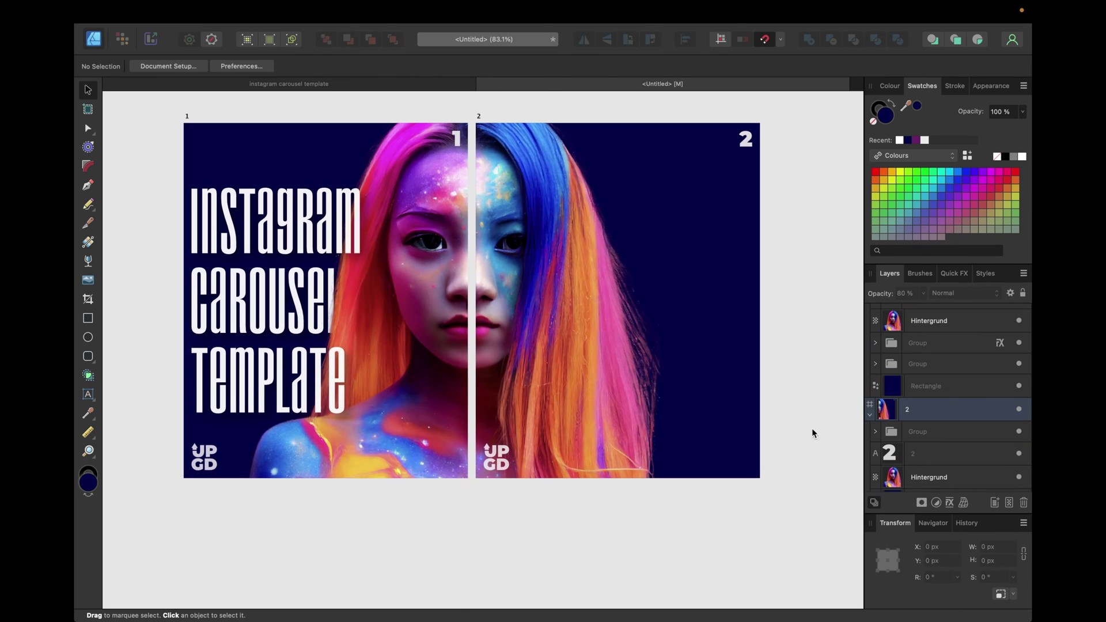
pyautogui.scroll(3, 944, 310)
pyautogui.click(918, 362)
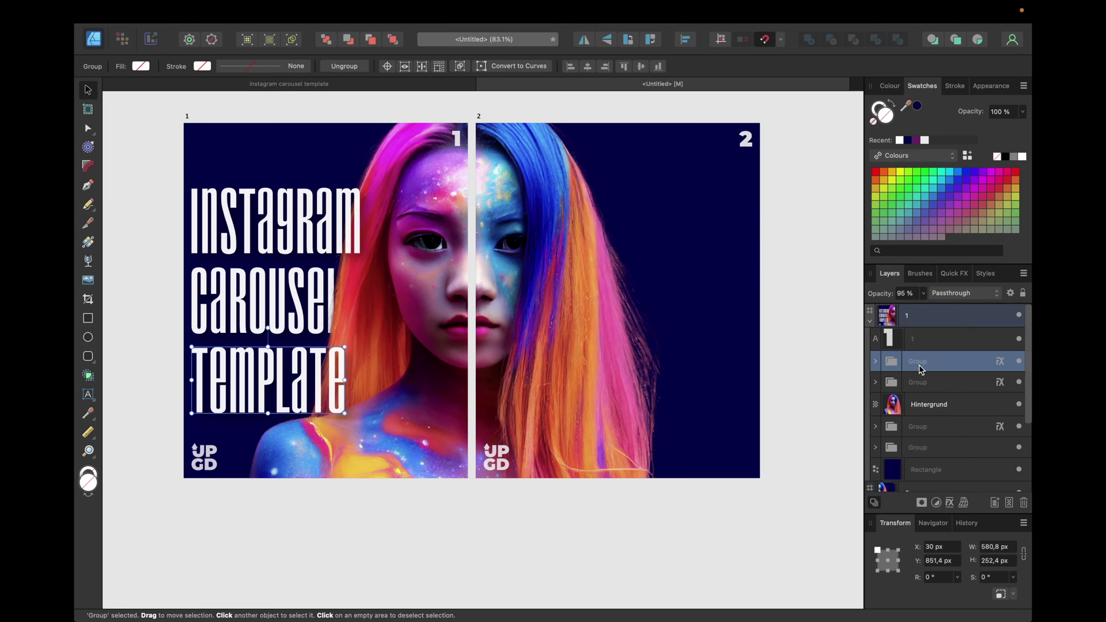
pyautogui.keyDown('shift'); pyautogui.click(929, 386); pyautogui.keyUp('shift')
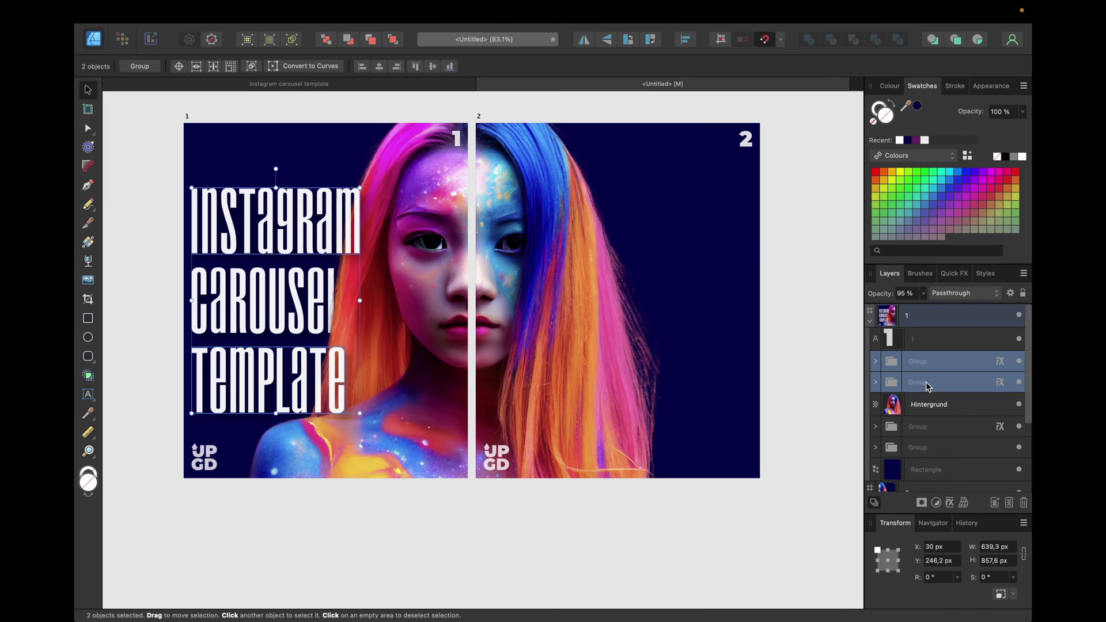
pyautogui.keyDown('super'); pyautogui.click(915, 429); pyautogui.keyUp('super')
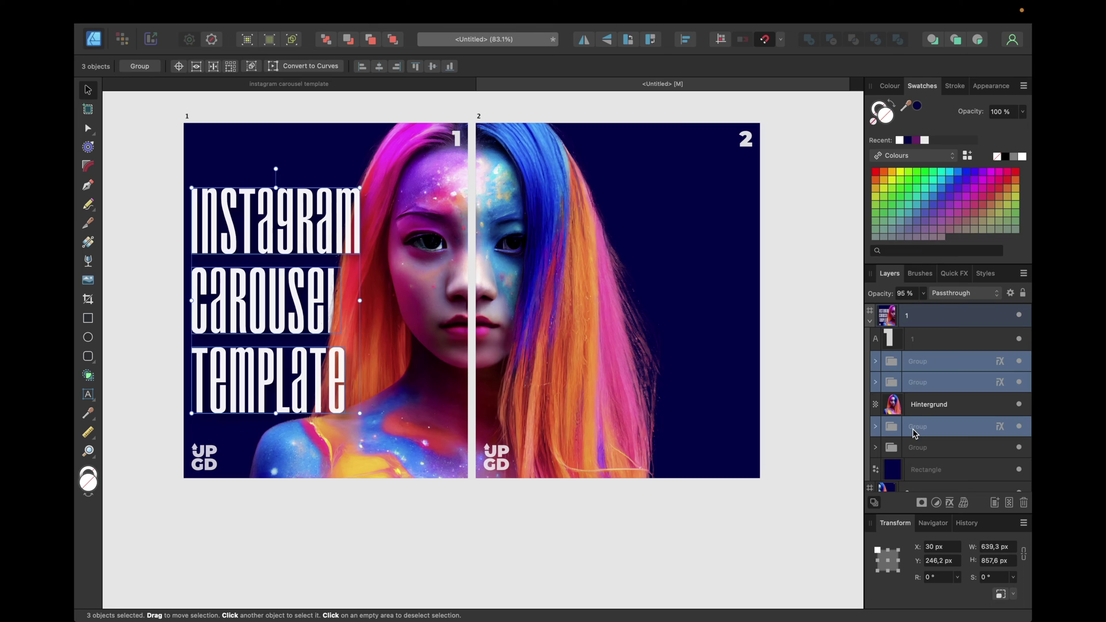
pyautogui.click(810, 311)
pyautogui.hscroll(3, 810, 311)
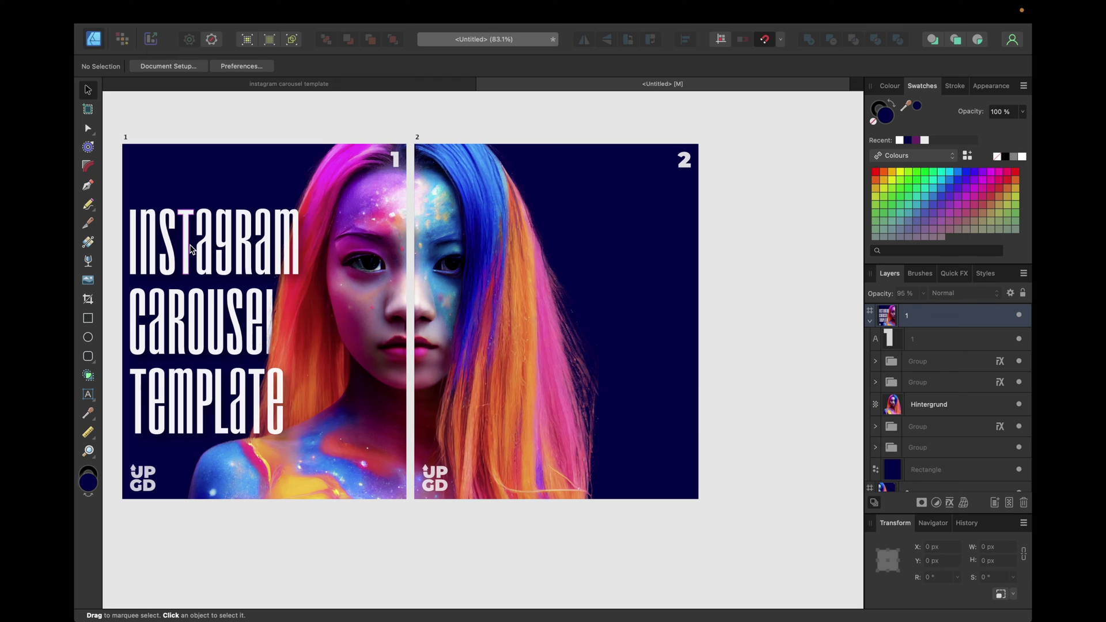
# Add white art text on artboard 2 reading FOR YOUR, NEXT and POSTS on three lines
pyautogui.click(624, 284)
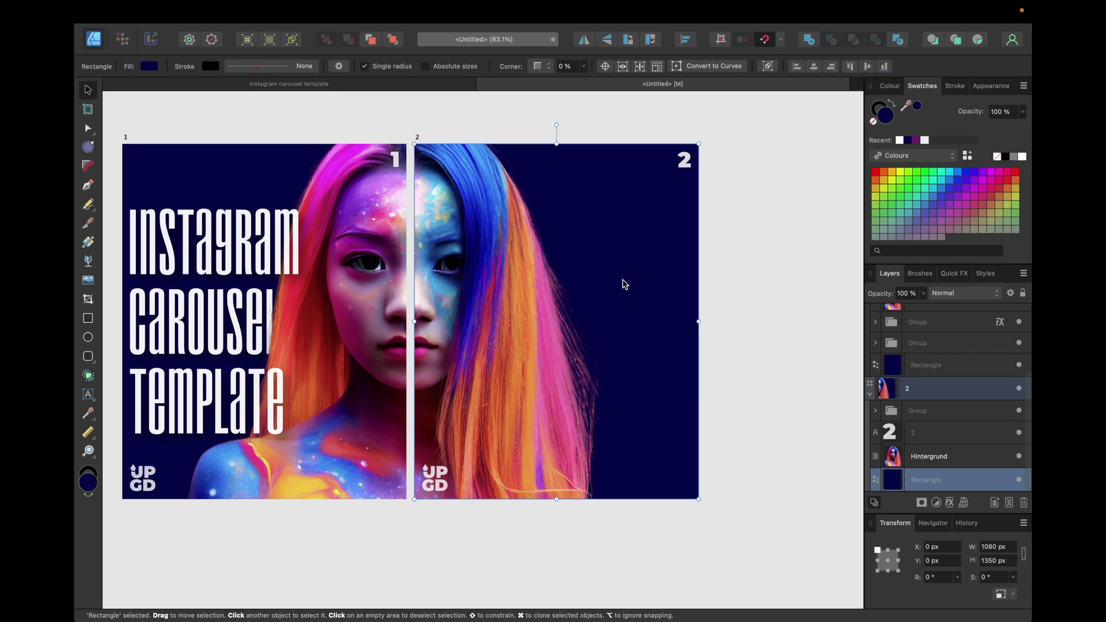
pyautogui.press('t')
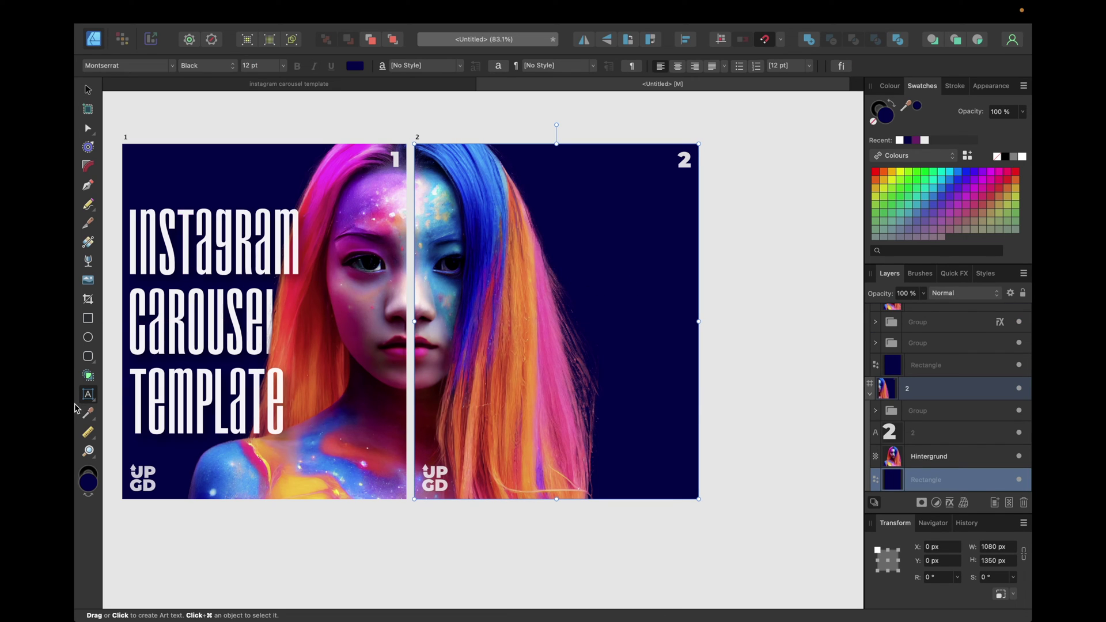
pyautogui.click(562, 256)
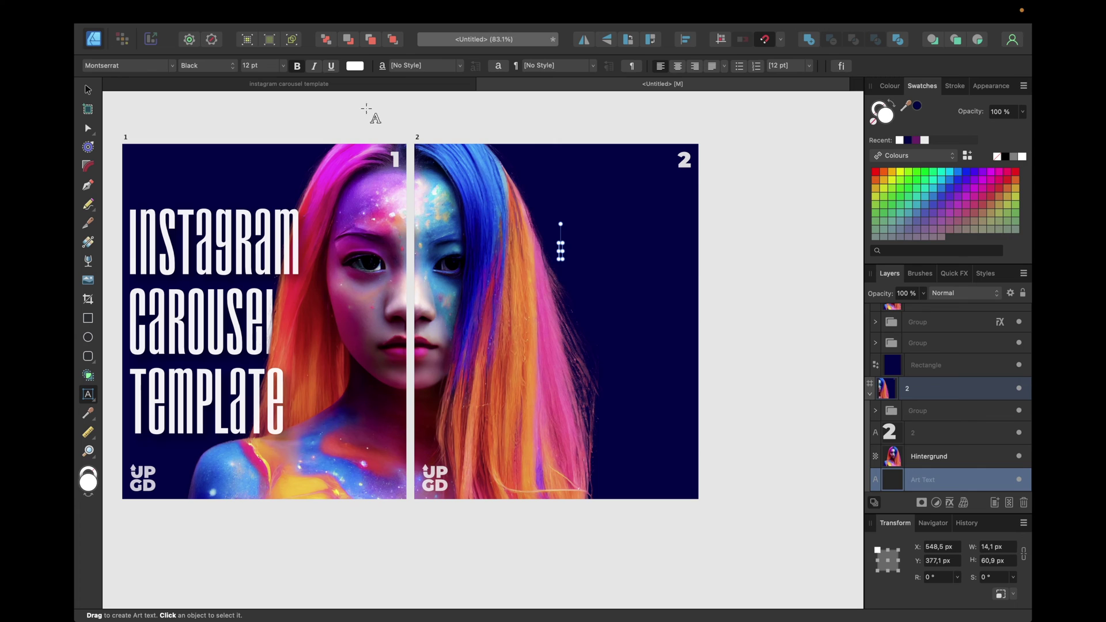
pyautogui.click(335, 86)
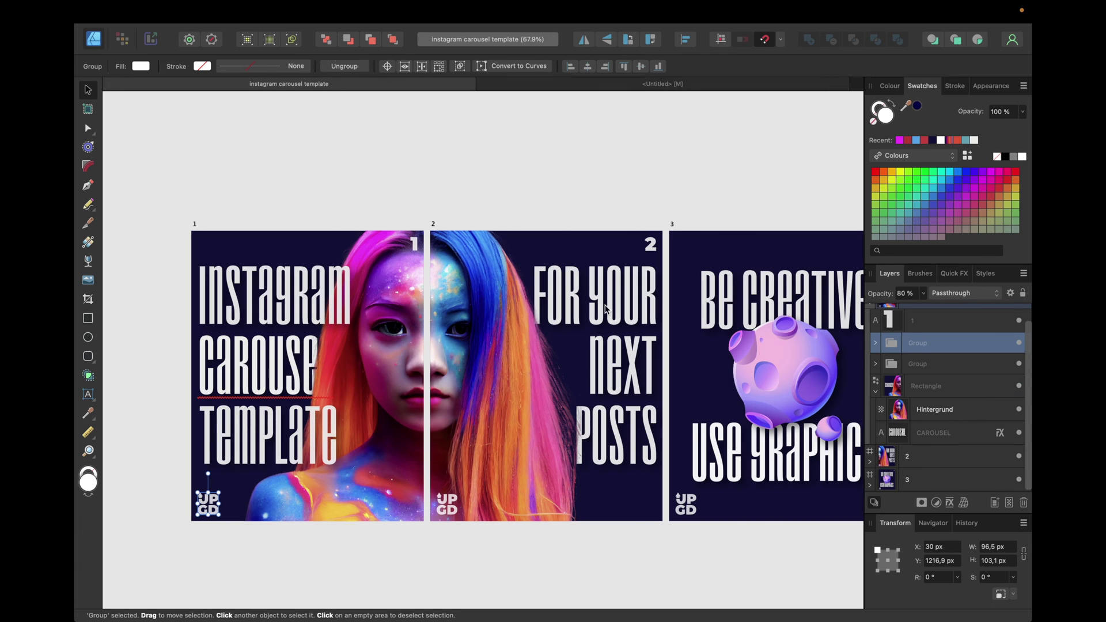
pyautogui.click(625, 87)
pyautogui.write('FO')
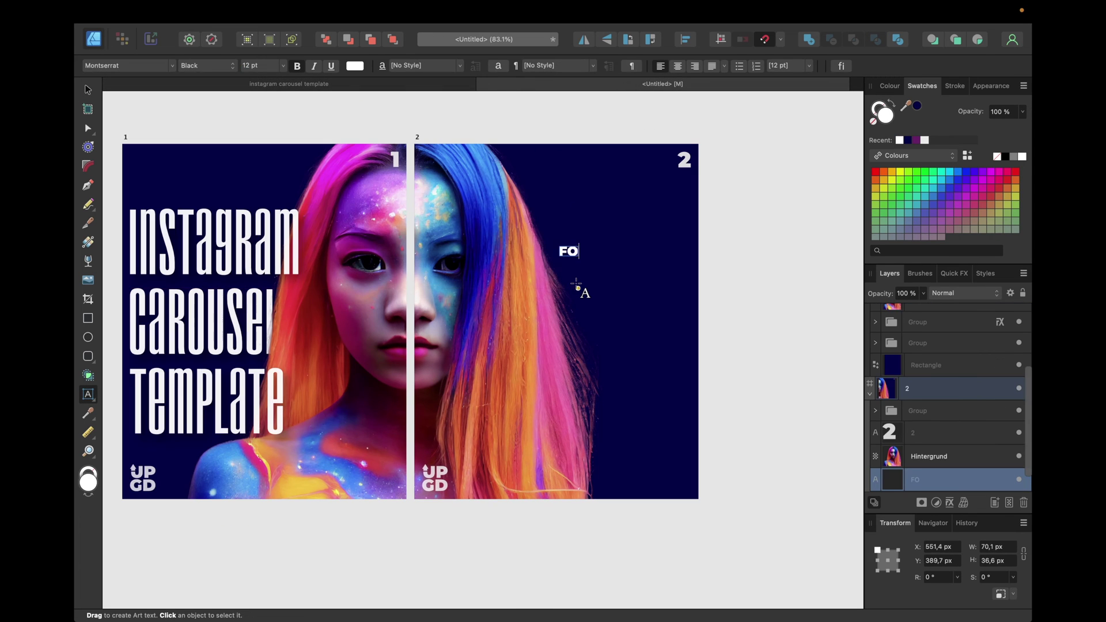
pyautogui.write('R YOUR')
pyautogui.press('Return')
pyautogui.write('NE')
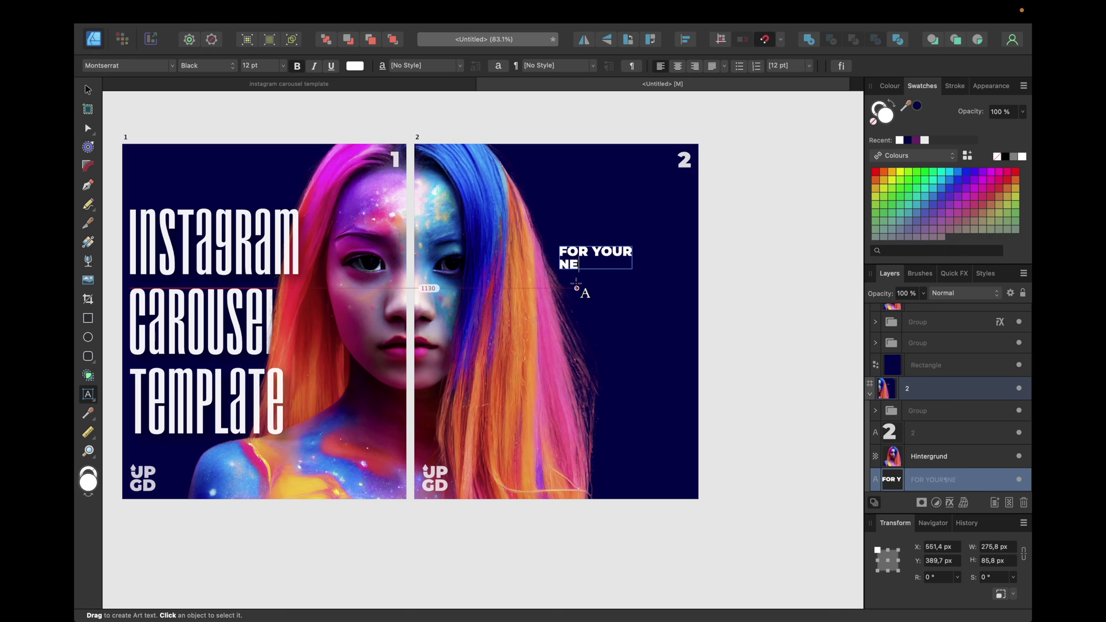
pyautogui.press('BackSpace')
pyautogui.press('BackSpace')
pyautogui.write('EX')
pyautogui.press('BackSpace')
pyautogui.press('BackSpace')
pyautogui.write('NEXT')
pyautogui.press('Return')
pyautogui.write('POSTS')
pyautogui.press('Escape')
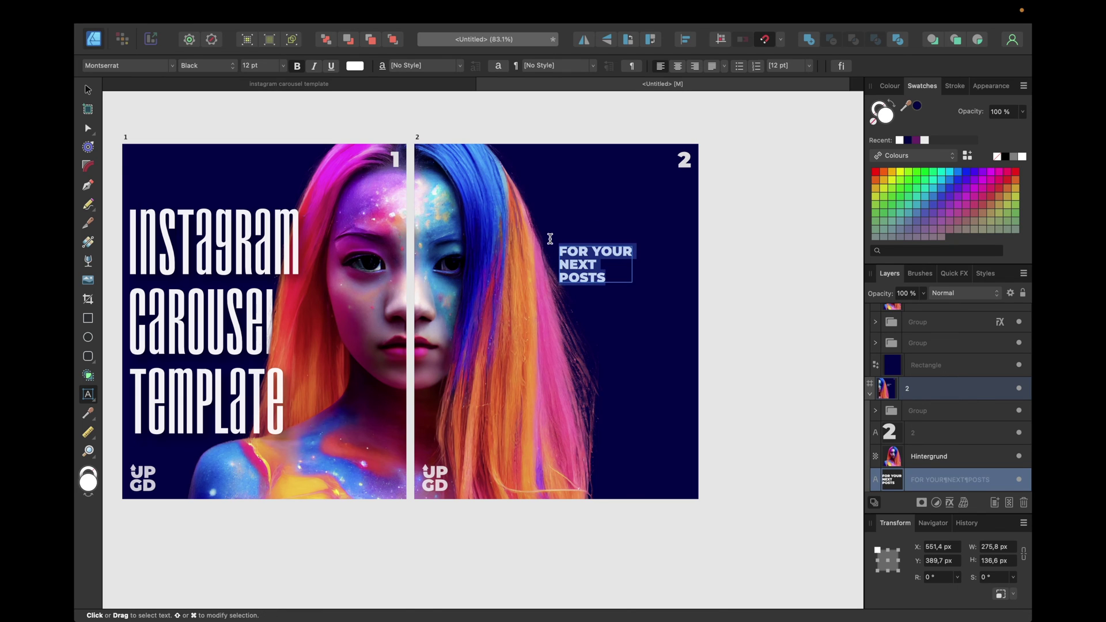
# Set the three-line text on artboard 2 in the Droid font
pyautogui.click(170, 65)
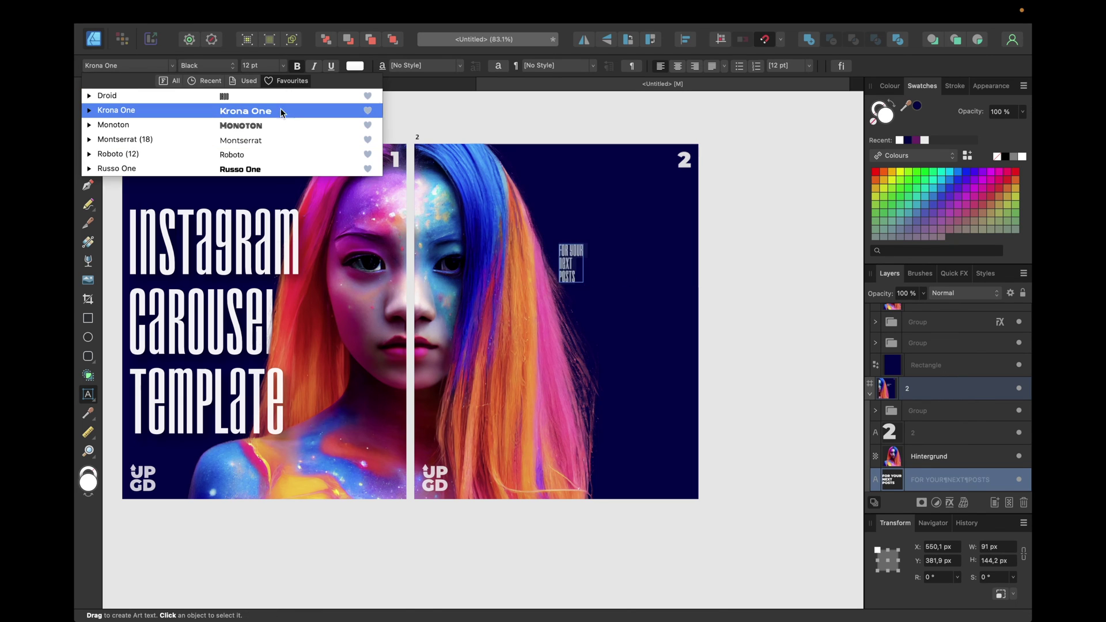
pyautogui.press('Escape')
pyautogui.click(790, 265)
pyautogui.press('v')
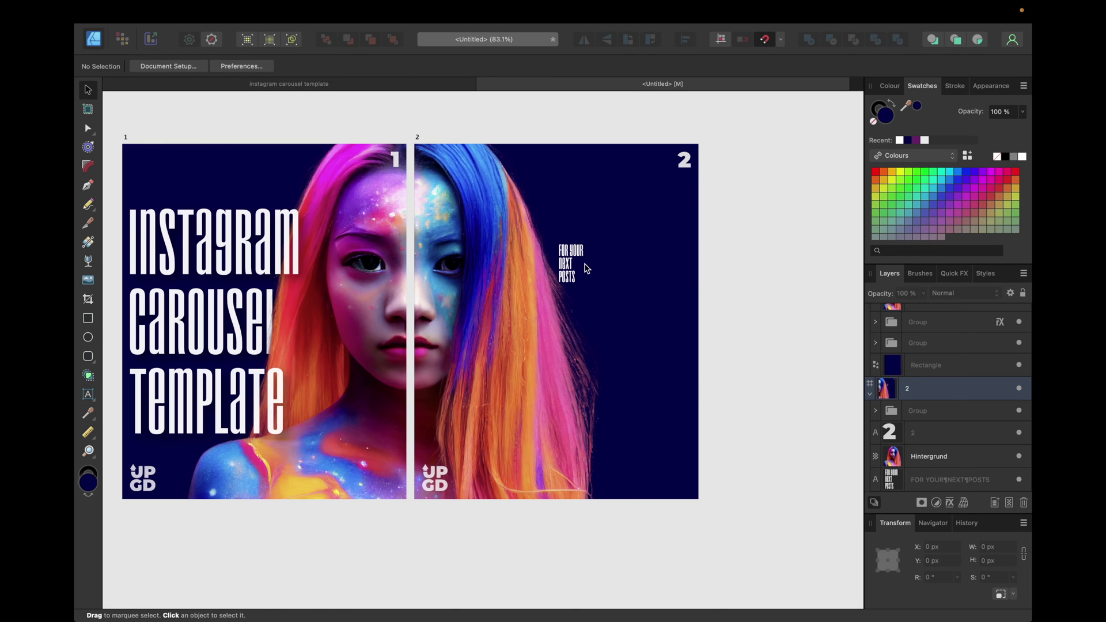
# Enlarge the three-line text to about 71.1 pt and place it near artboard 2's right edge at about X 500 px, Y 248 px
pyautogui.click(585, 269)
pyautogui.click(354, 271)
pyautogui.click(562, 264)
pyautogui.click(353, 265)
pyautogui.click(564, 262)
pyautogui.moveTo(564, 262); pyautogui.dragTo(715, 434)
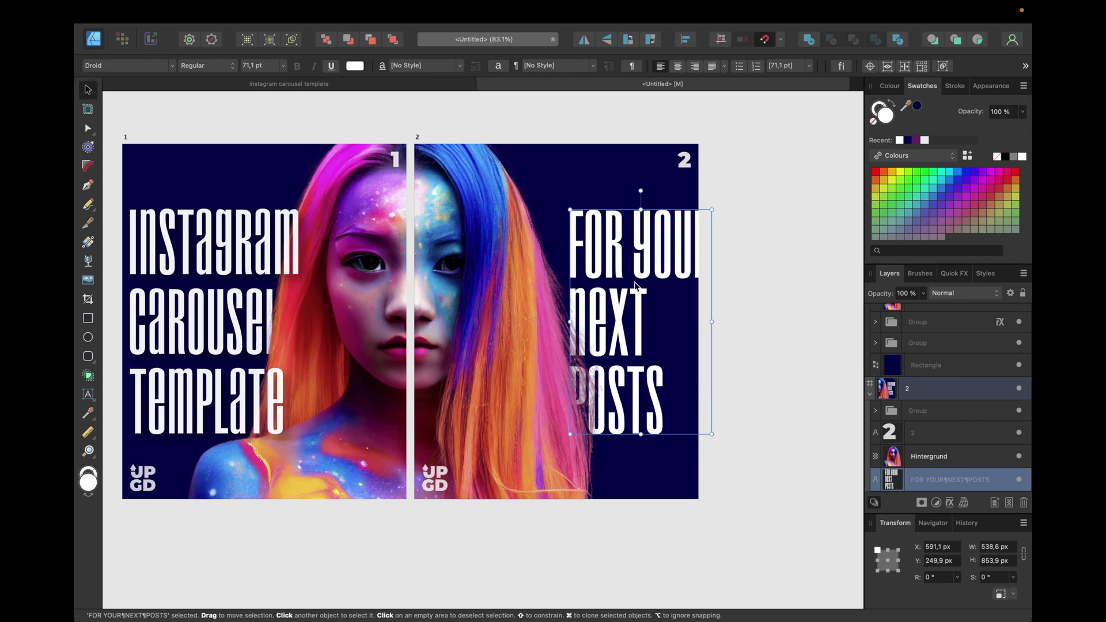
pyautogui.moveTo(615, 282); pyautogui.dragTo(592, 283)
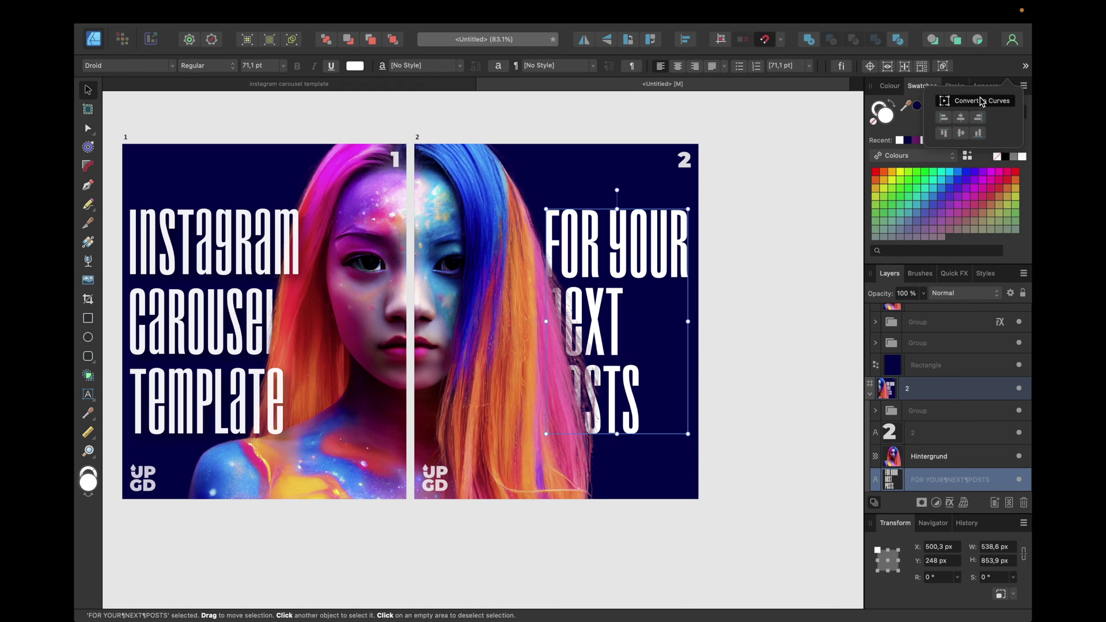
# Convert the three-line text to curves, ungroup it and group the letters of FOR YOUR
pyautogui.press('super+Return')
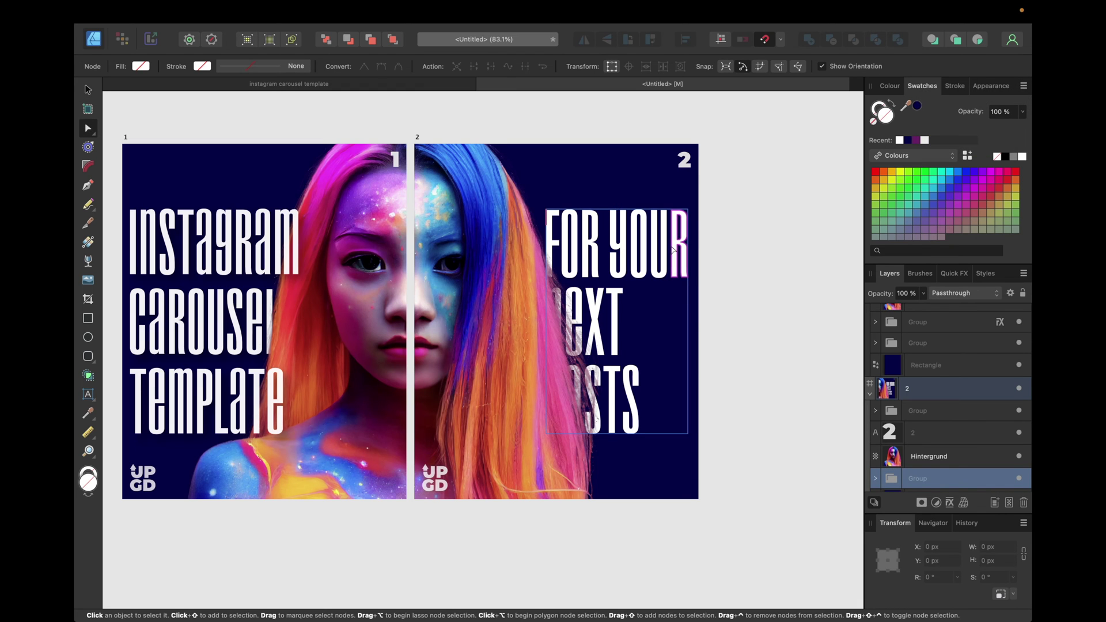
pyautogui.press('super+shift+g')
pyautogui.click(739, 200)
pyautogui.moveTo(739, 199); pyautogui.dragTo(535, 306)
pyautogui.press('super+g')
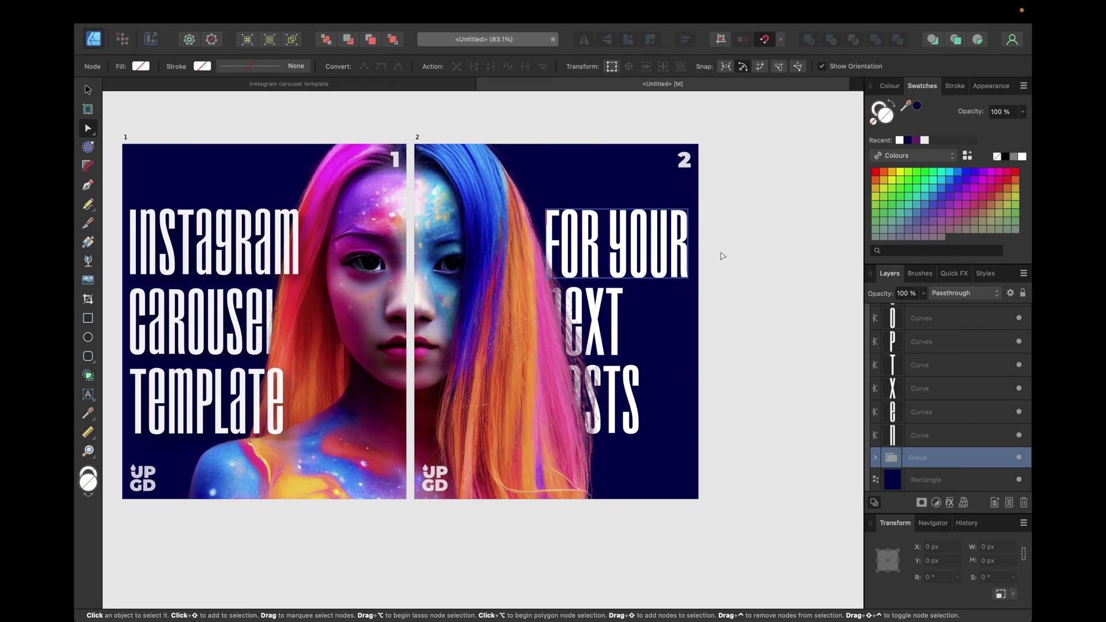
# Group the letters of NEXT and the letters of POSTS as two separate groups
pyautogui.click(738, 282)
pyautogui.moveTo(741, 280); pyautogui.dragTo(508, 369)
pyautogui.press('super+g')
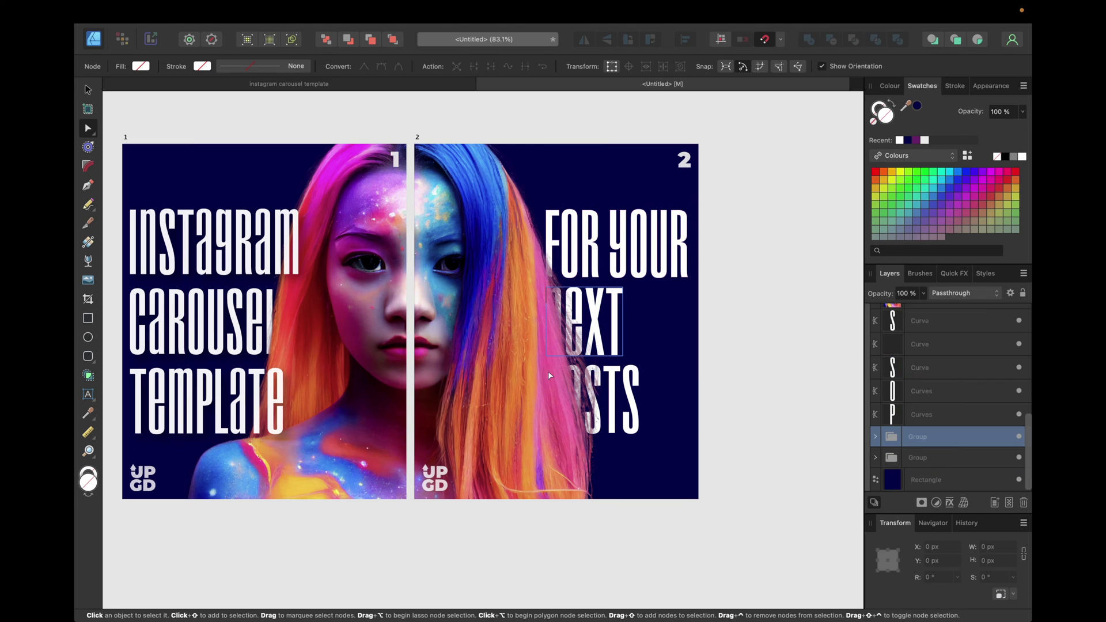
pyautogui.moveTo(732, 350); pyautogui.dragTo(503, 454)
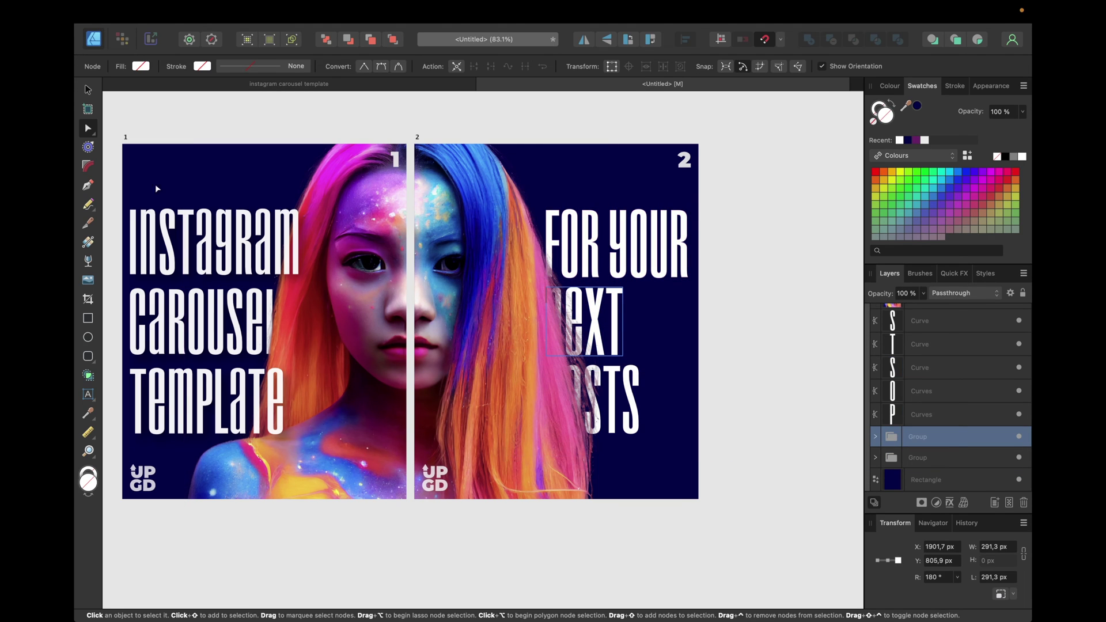
pyautogui.click(90, 91)
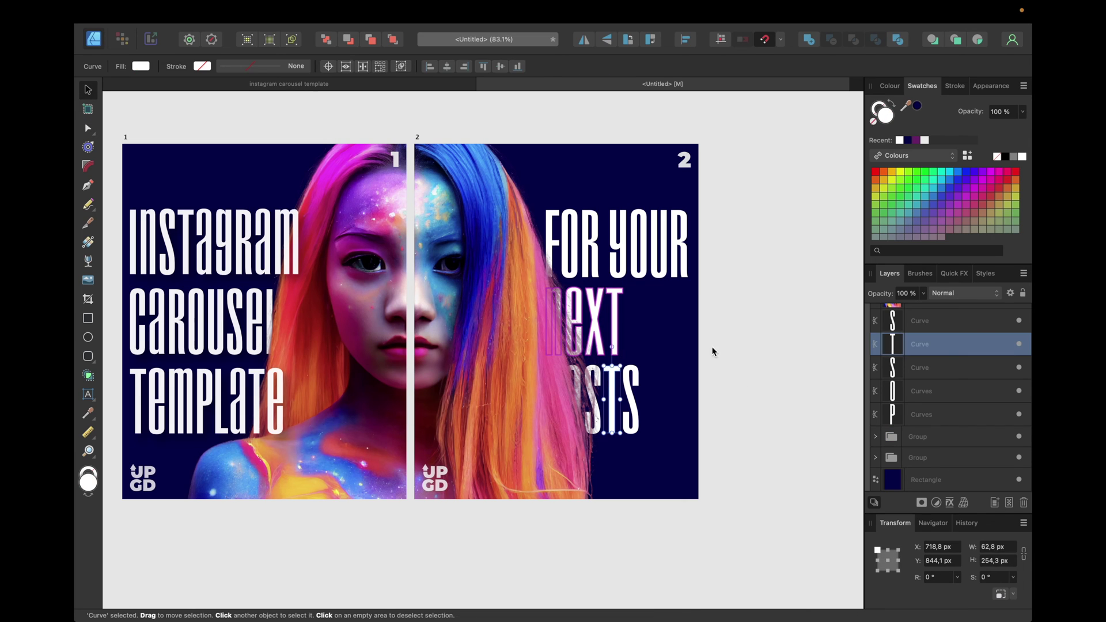
pyautogui.click(744, 353)
pyautogui.moveTo(744, 339); pyautogui.dragTo(491, 458)
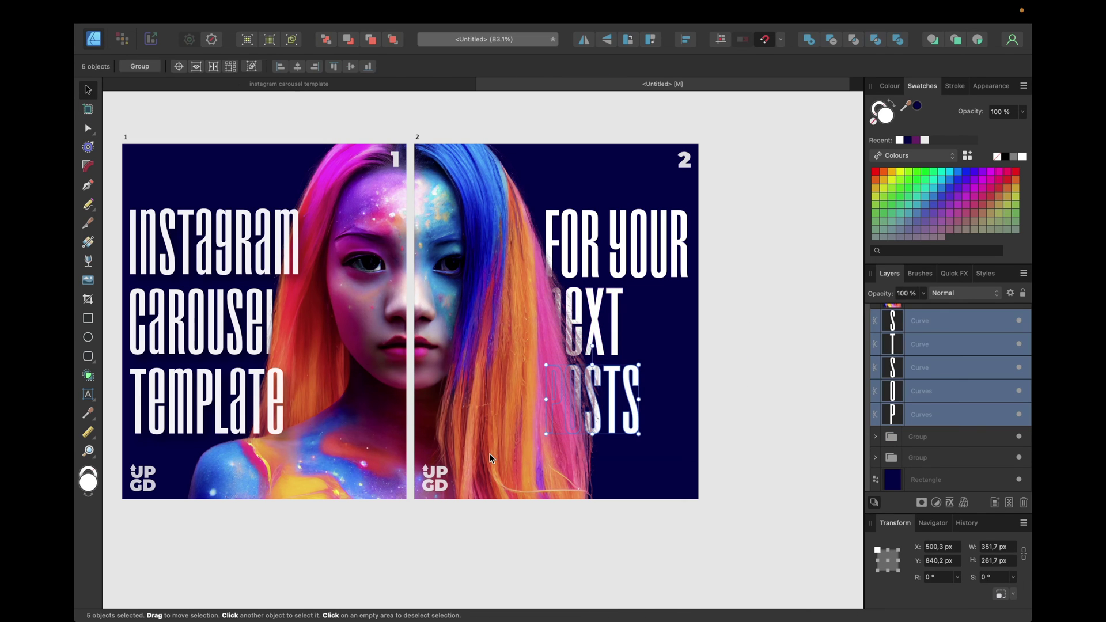
pyautogui.press('super+g')
# Move NEXT and POSTS to line up with FOR YOUR's right edge, lowering POSTS to about X 687 px, Y 872 px
pyautogui.moveTo(591, 314); pyautogui.dragTo(652, 323)
pyautogui.moveTo(608, 400); pyautogui.dragTo(658, 397)
pyautogui.hotkey('shift', 'Down')
pyautogui.hotkey('shift', 'Down')
pyautogui.hotkey('shift', 'Down')
pyautogui.hotkey('shift', 'Down')
pyautogui.hotkey('shift', 'Down')
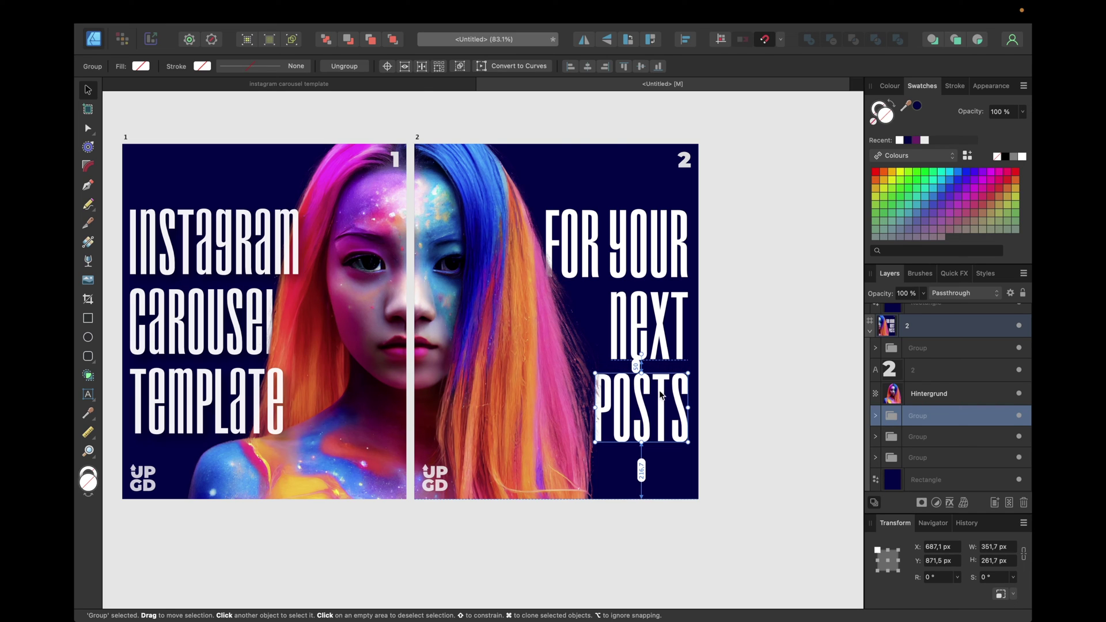
# Add an outer shadow with 50 px radius and 30 px offset to FOR YOUR, NEXT and POSTS on artboard 2
pyautogui.click(772, 339)
pyautogui.moveTo(760, 185); pyautogui.dragTo(543, 488)
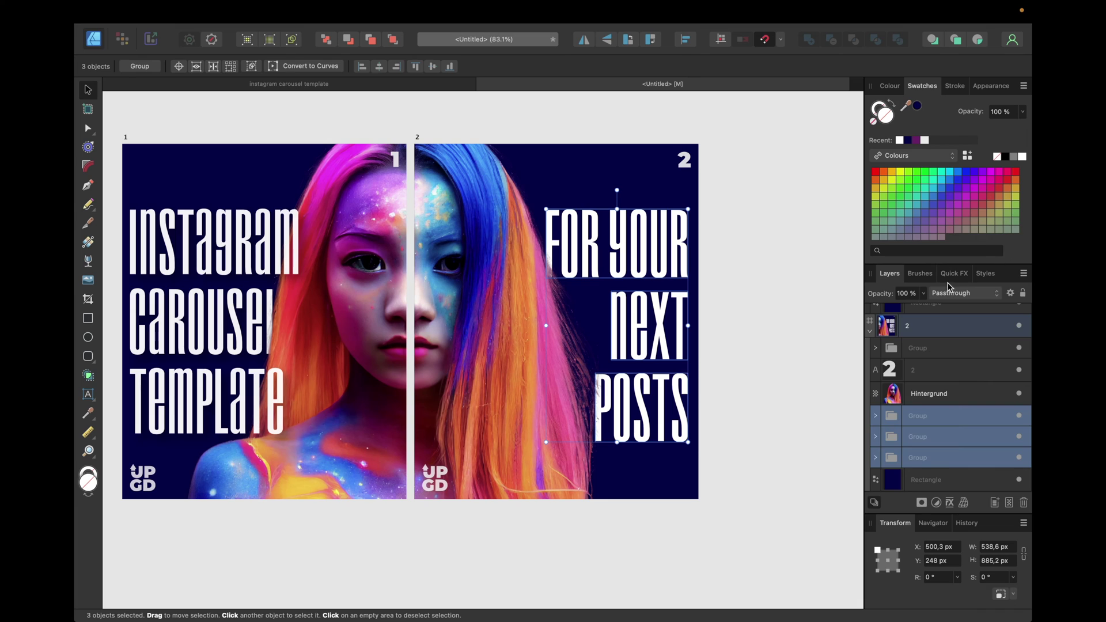
pyautogui.click(952, 275)
pyautogui.click(886, 400)
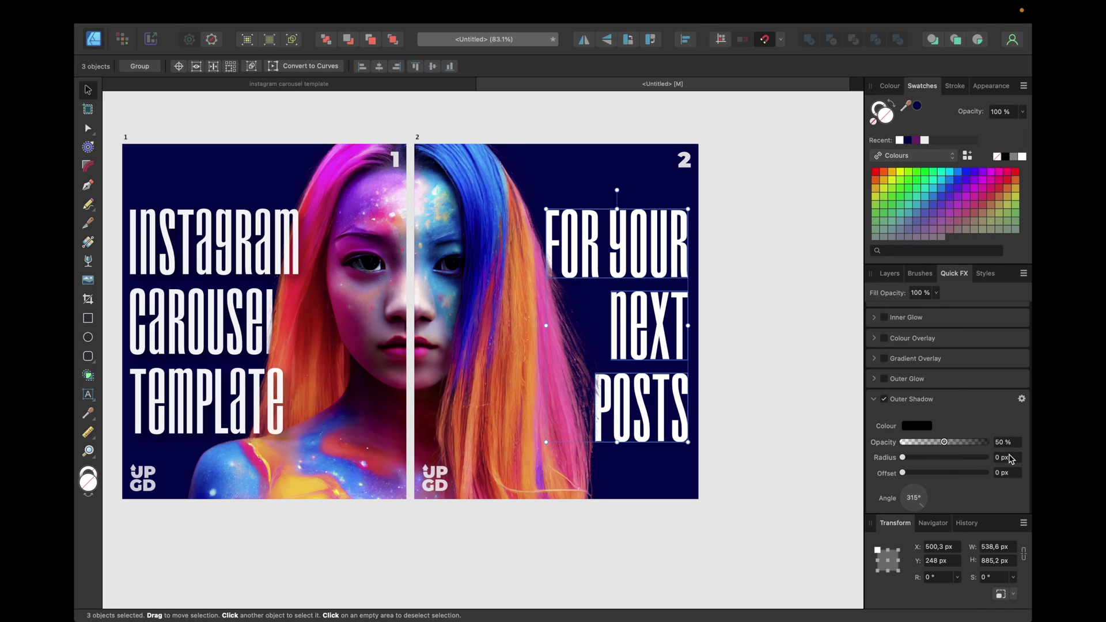
pyautogui.click(997, 457)
pyautogui.write('50')
pyautogui.press('Return')
pyautogui.click(998, 473)
pyautogui.write('30')
pyautogui.press('Return')
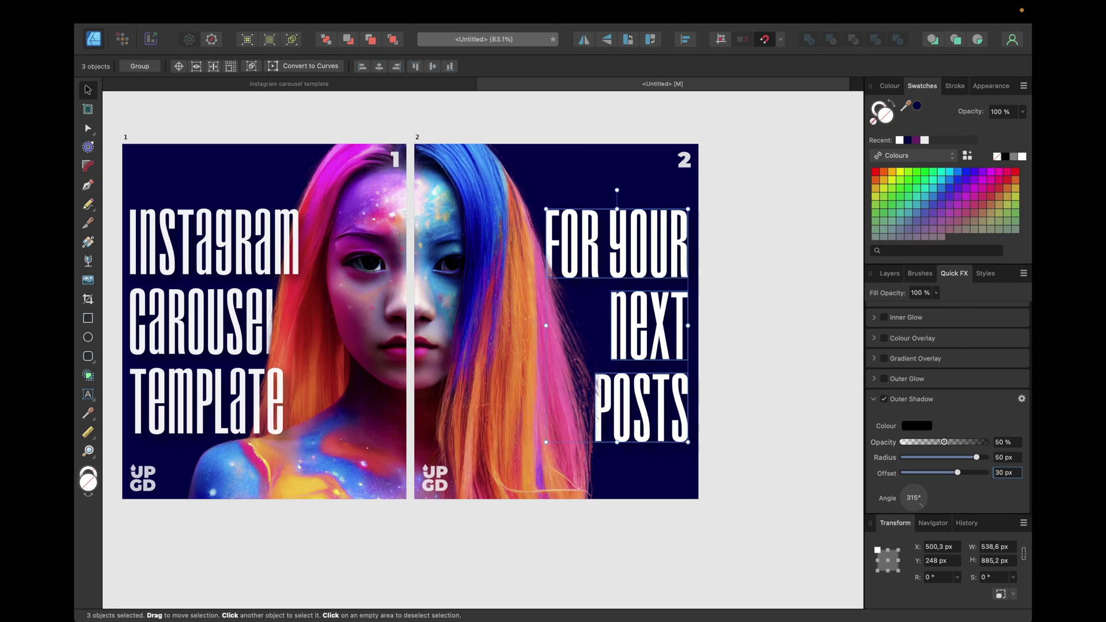
pyautogui.click(891, 274)
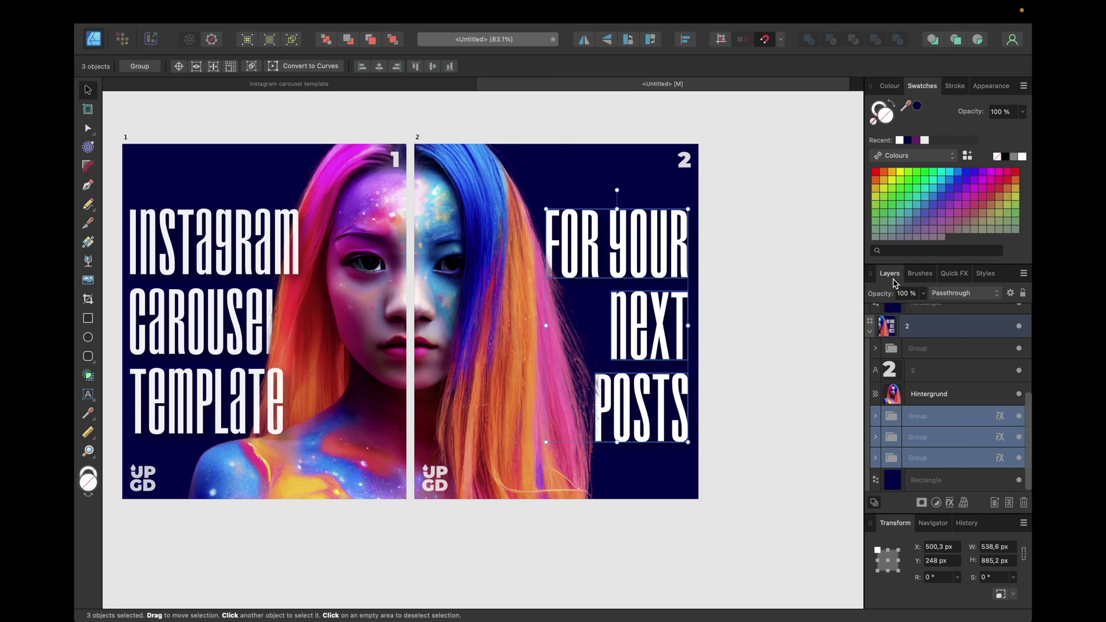
# Group the three words on artboard 2, scale the group to about 521.8 × 857.6 px and place it at X 528.2 px, Y 246.2 px
pyautogui.press('super+g')
pyautogui.moveTo(651, 254); pyautogui.dragTo(648, 256)
pyautogui.press('super+z')
pyautogui.press('super+z')
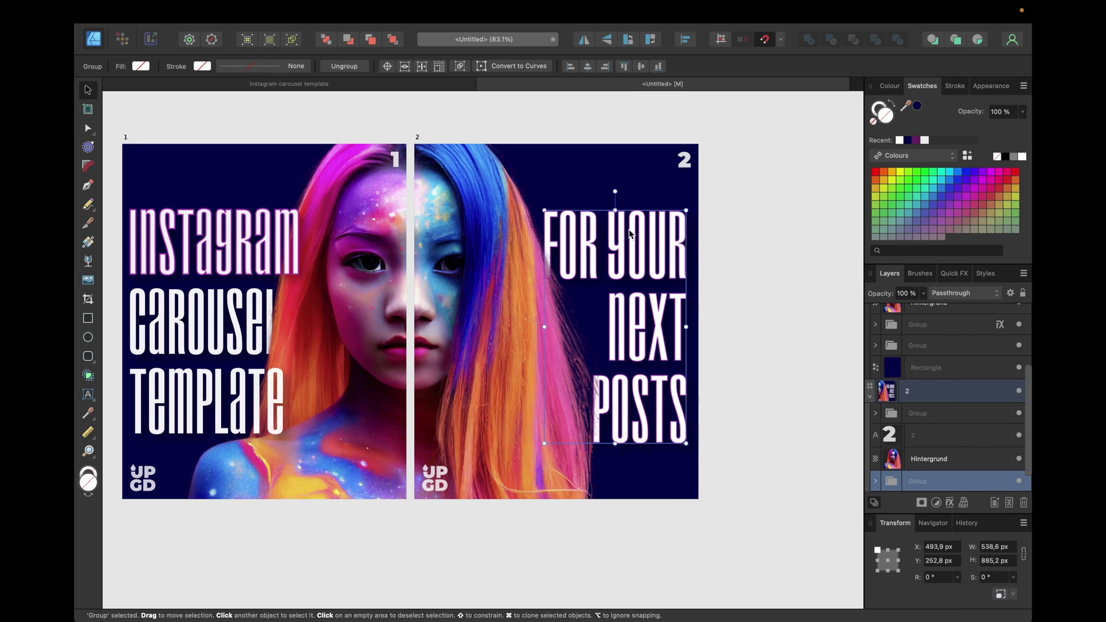
pyautogui.press('super+z')
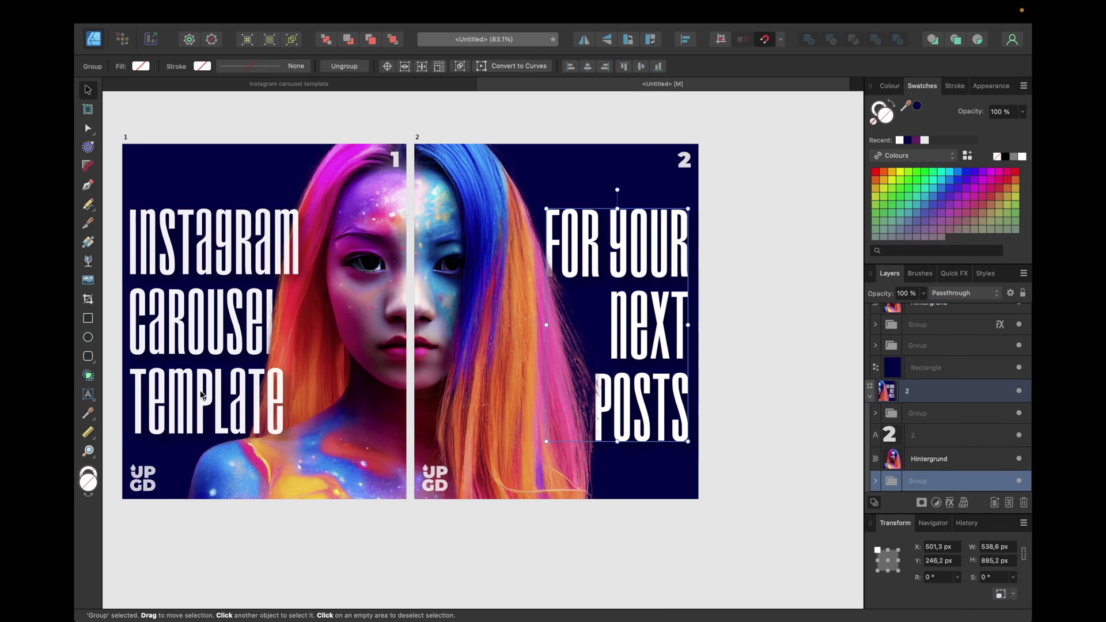
pyautogui.moveTo(688, 441); pyautogui.dragTo(683, 435)
pyautogui.moveTo(640, 393); pyautogui.dragTo(647, 392)
pyautogui.click(800, 300)
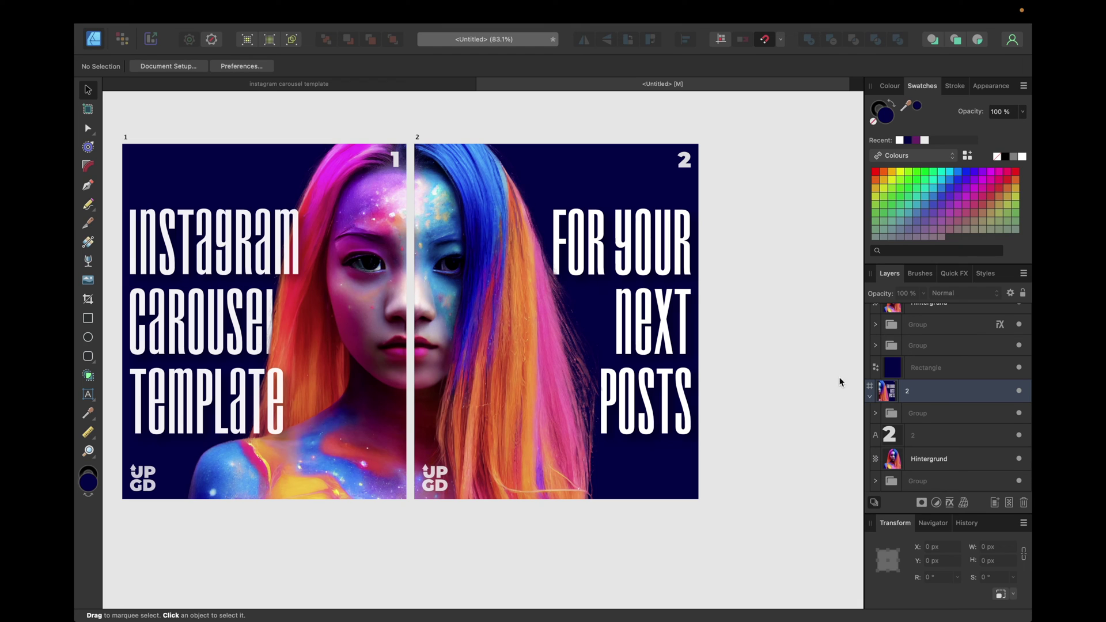
# Try stacking the title group above the portrait on artboard 2 and return it behind the portrait
pyautogui.scroll(-1, 911, 397)
pyautogui.click(925, 391)
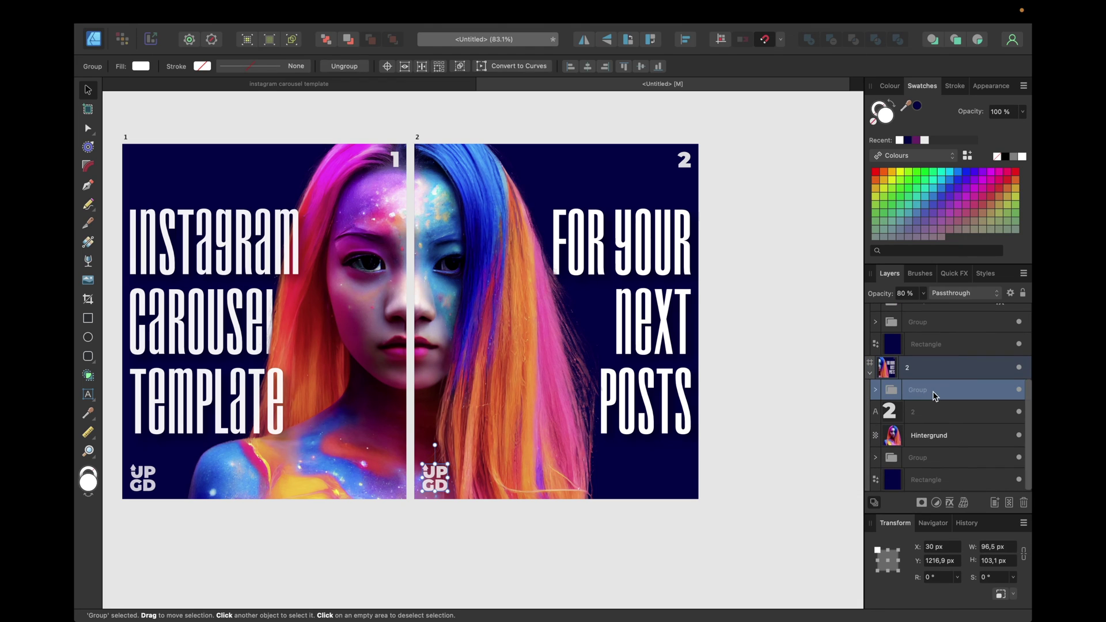
pyautogui.click(922, 457)
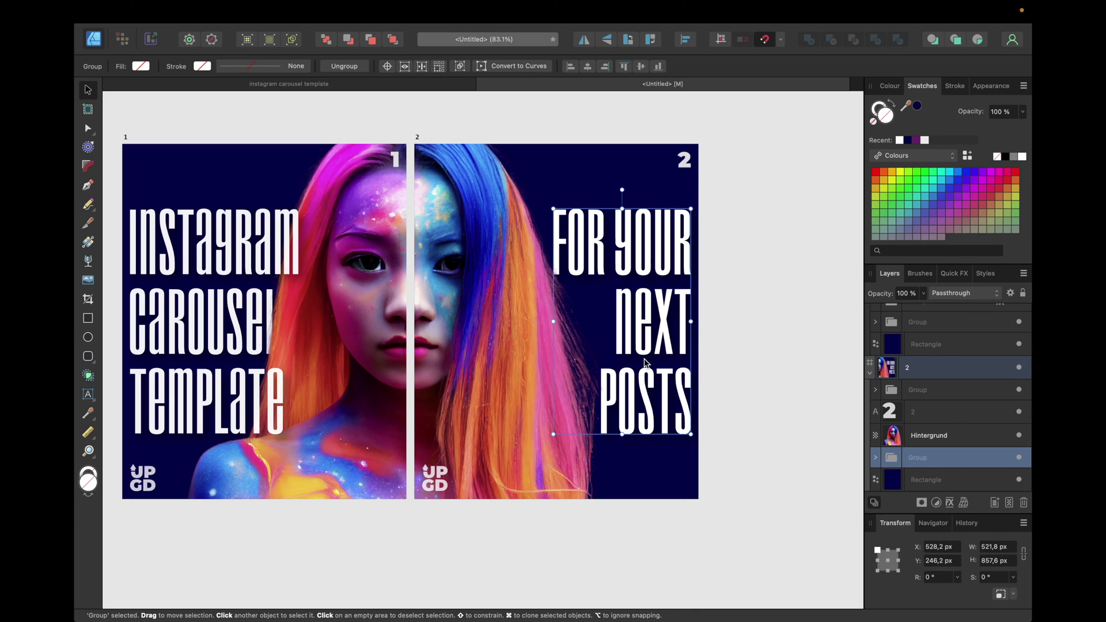
pyautogui.moveTo(922, 461); pyautogui.dragTo(918, 437)
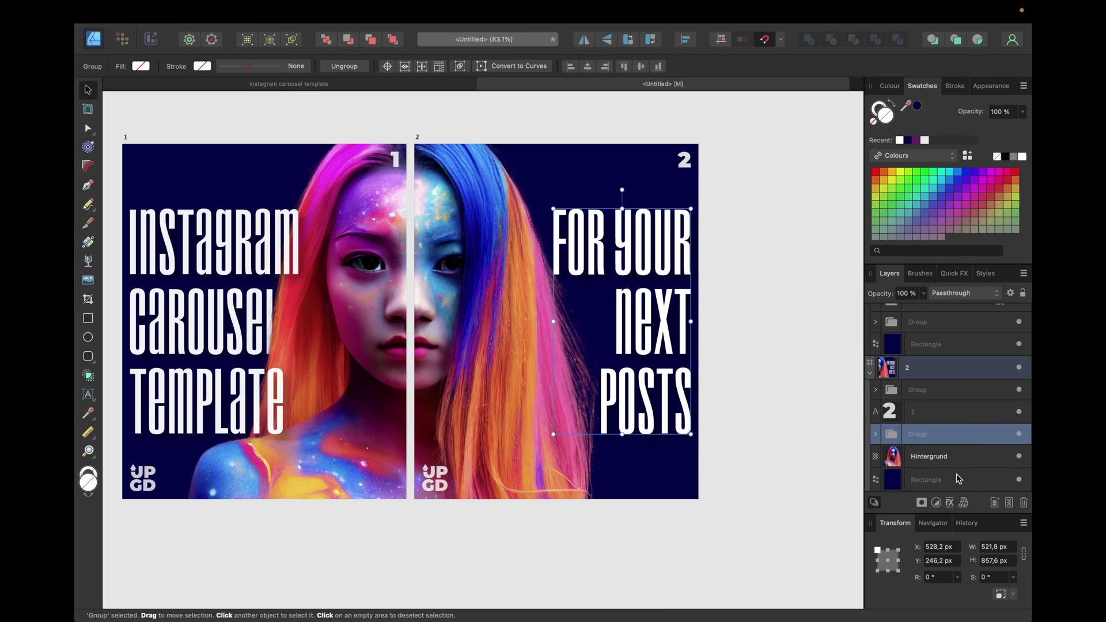
pyautogui.moveTo(908, 439); pyautogui.dragTo(909, 471)
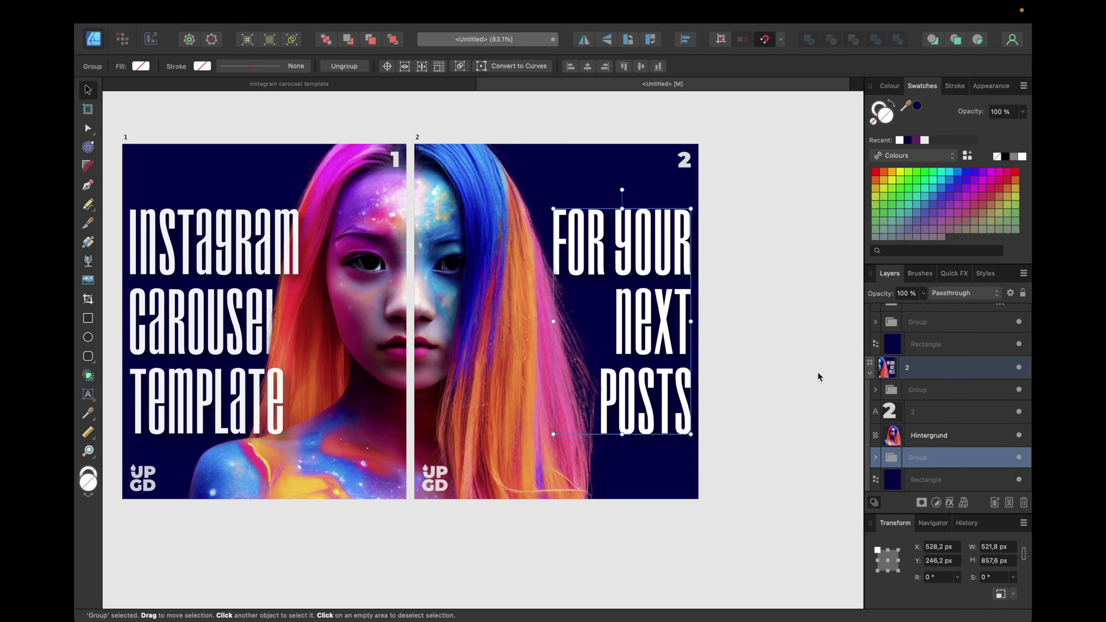
# Set the opacity of the title group on artboard 2 to 95%
pyautogui.hscroll(1, 805, 343)
pyautogui.scroll(-1, 804, 343)
pyautogui.click(902, 294)
pyautogui.write('95')
pyautogui.press('Return')
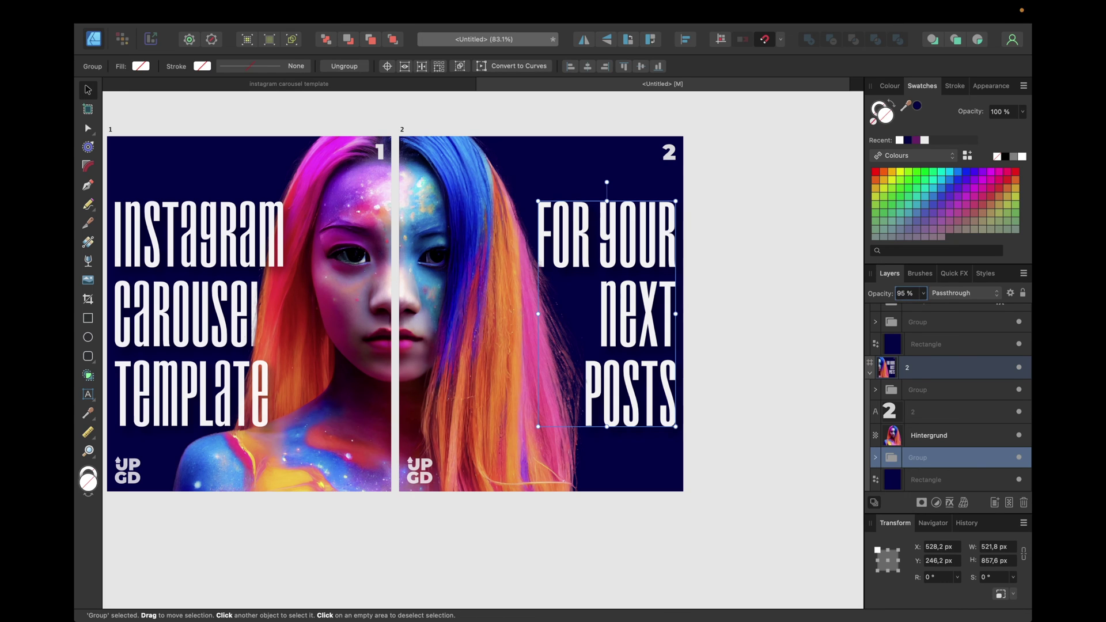
pyautogui.click(779, 256)
# Duplicate artboard 2, place the copy beside it at X 2220 px, Y 0 px and order it last in the layer stack
pyautogui.scroll(-3, 787, 302)
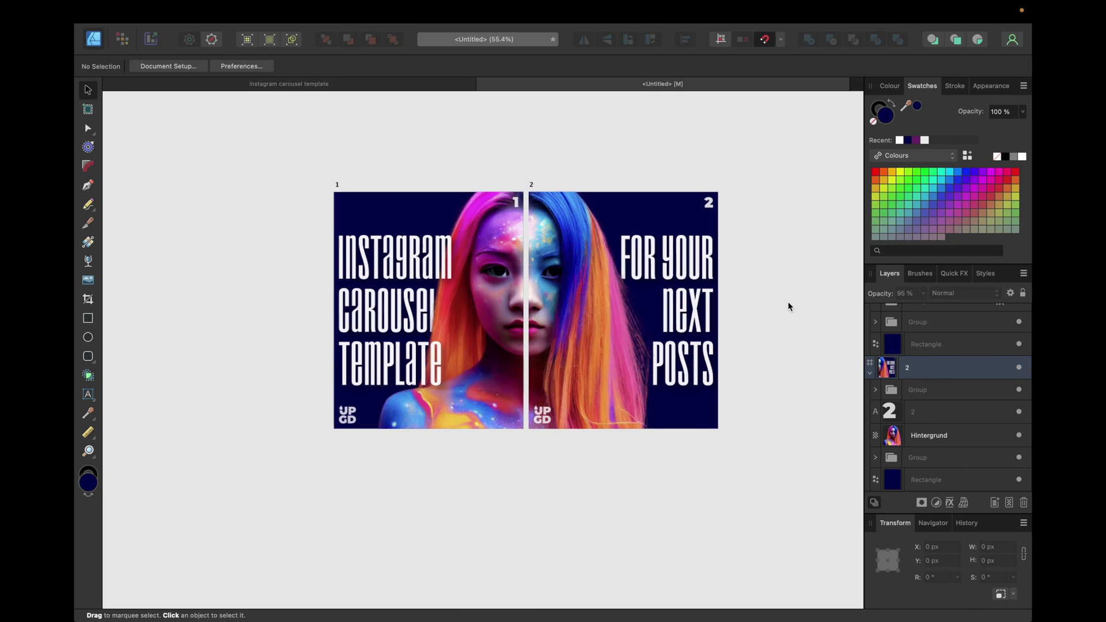
pyautogui.hscroll(2, 787, 302)
pyautogui.click(871, 369)
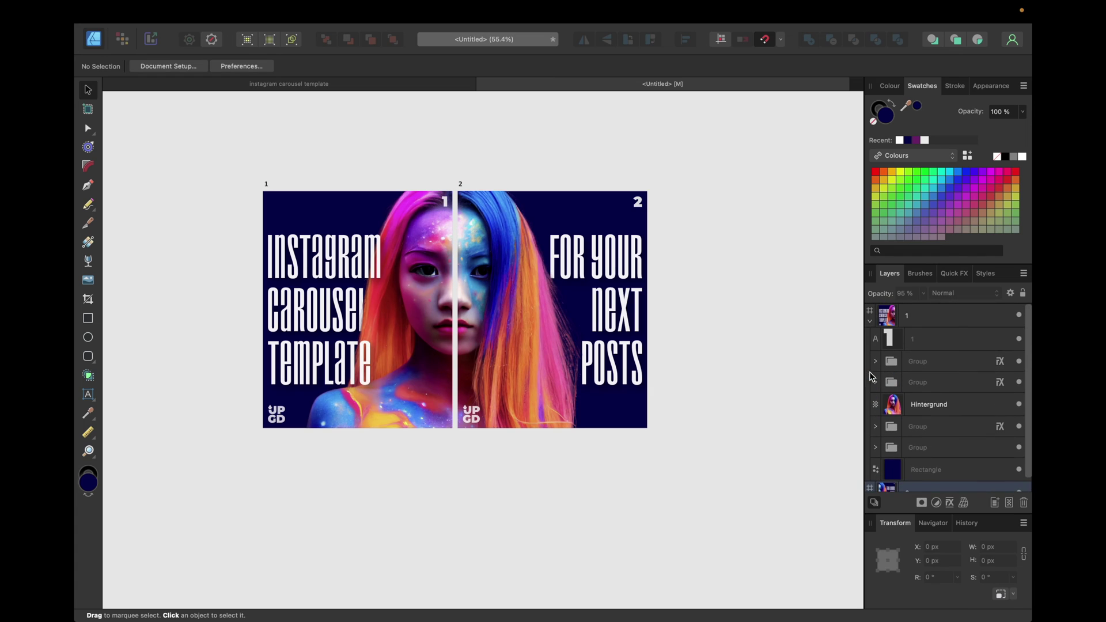
pyautogui.click(870, 321)
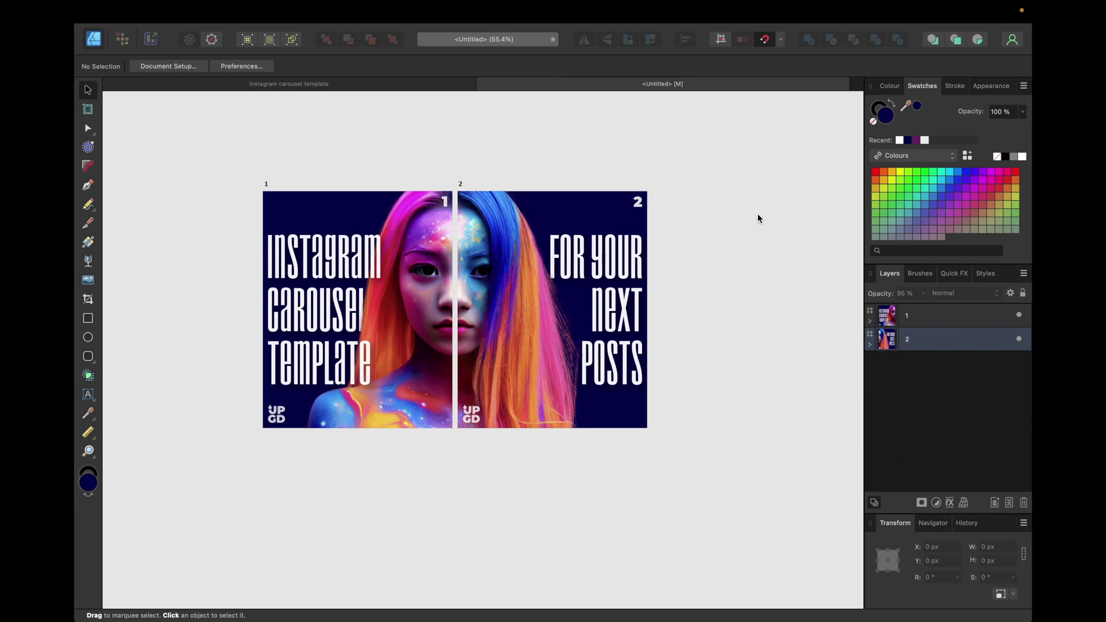
pyautogui.click(936, 346)
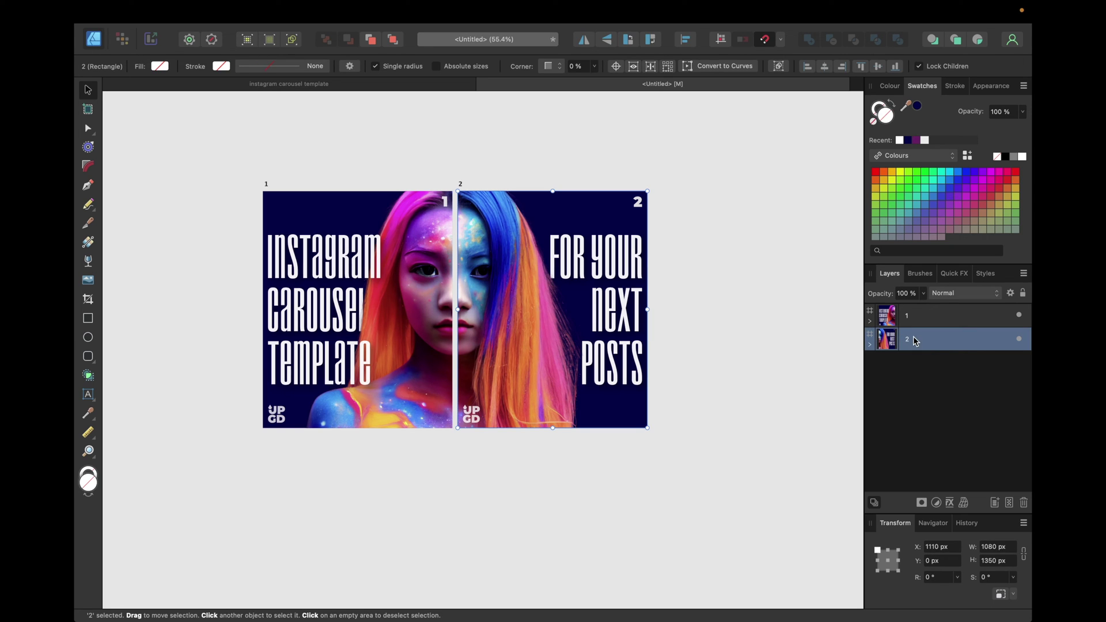
pyautogui.press('super+j')
pyautogui.moveTo(533, 279); pyautogui.dragTo(721, 277)
pyautogui.hscroll(3, 722, 276)
pyautogui.moveTo(947, 337); pyautogui.dragTo(945, 383)
# Rename the duplicated artboard as 3
pyautogui.doubleClick(916, 362)
pyautogui.write('3')
pyautogui.press('Return')
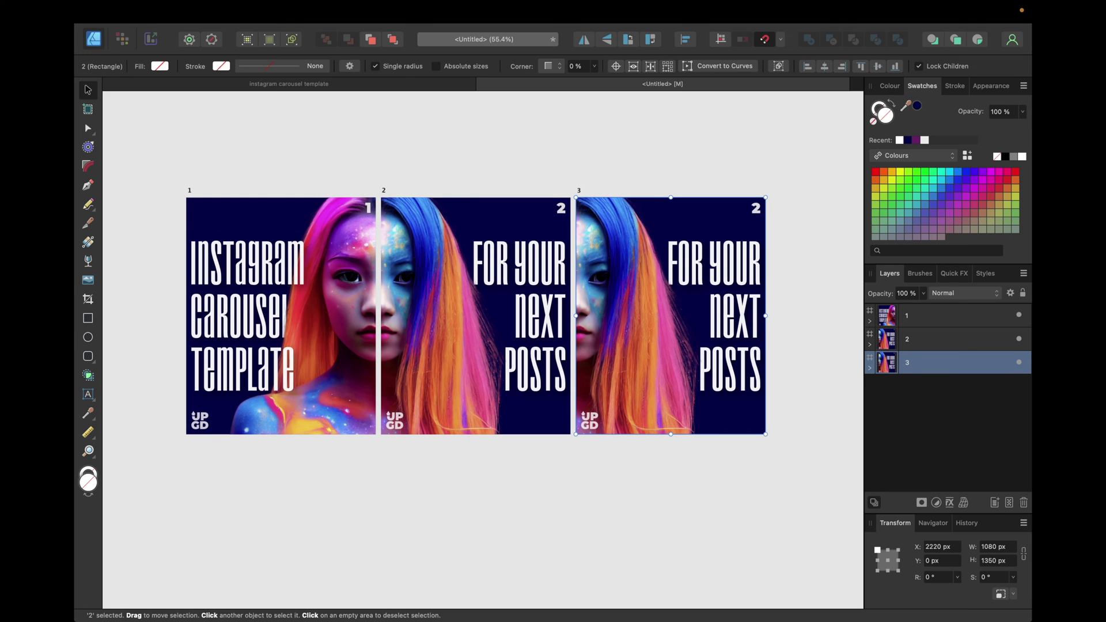
# Delete the Hintergrund portrait layer from artboard 3
pyautogui.click(870, 368)
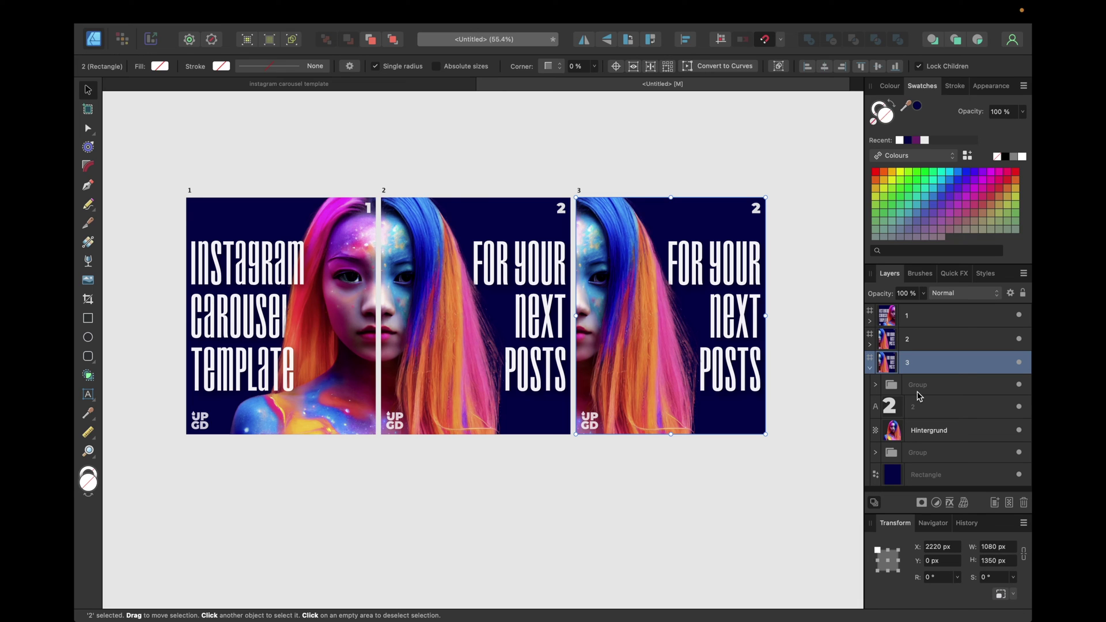
pyautogui.click(929, 430)
pyautogui.press('Delete')
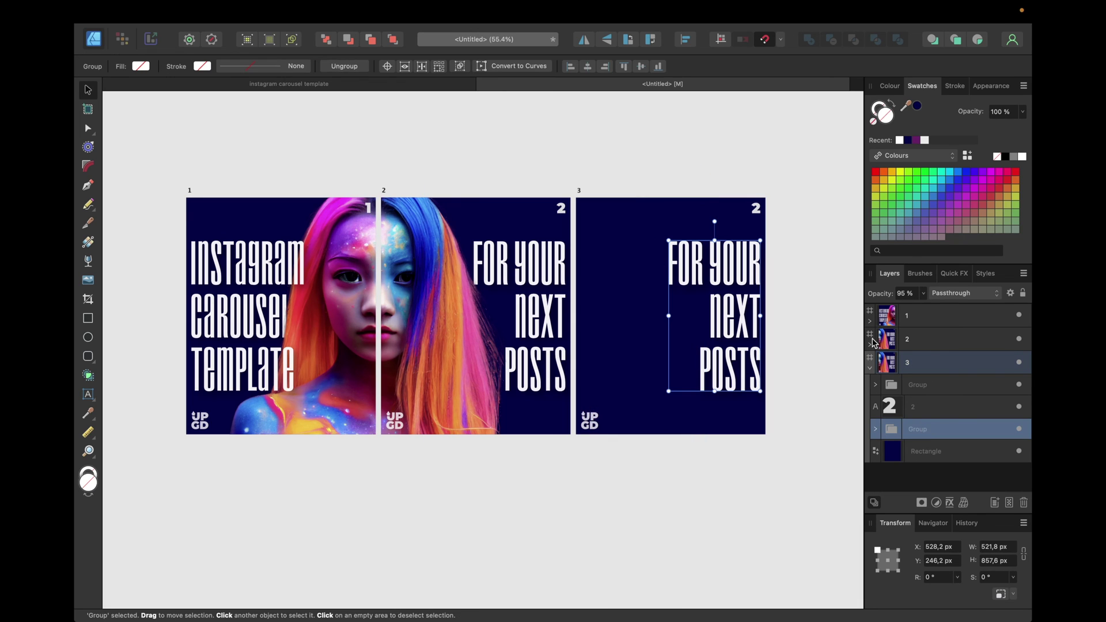
# Change the slide number on artboard 3 to 3 and adjust its position in the artboard's upper corner
pyautogui.click(913, 408)
pyautogui.scroll(2, 713, 164)
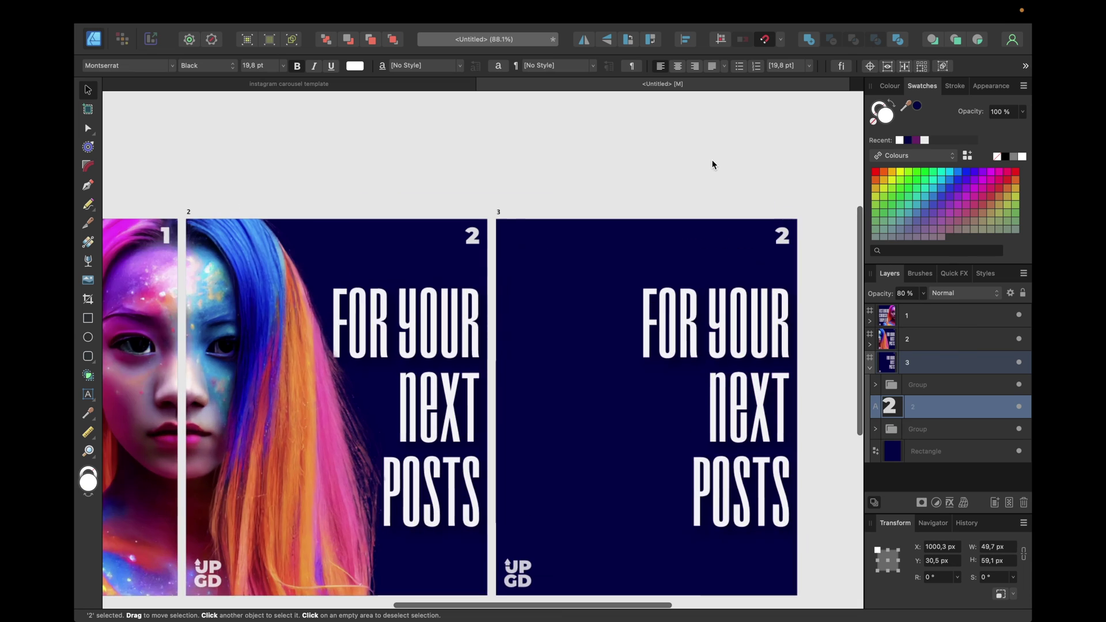
pyautogui.hscroll(5, 714, 165)
pyautogui.doubleClick(677, 230)
pyautogui.write('3')
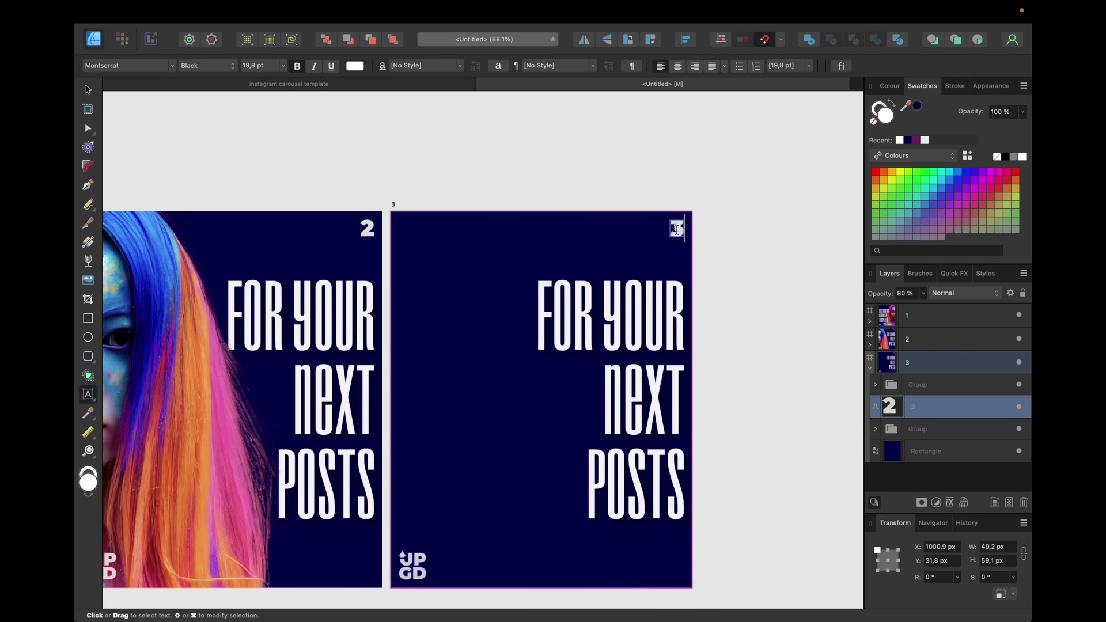
pyautogui.click(758, 234)
pyautogui.scroll(2, 711, 227)
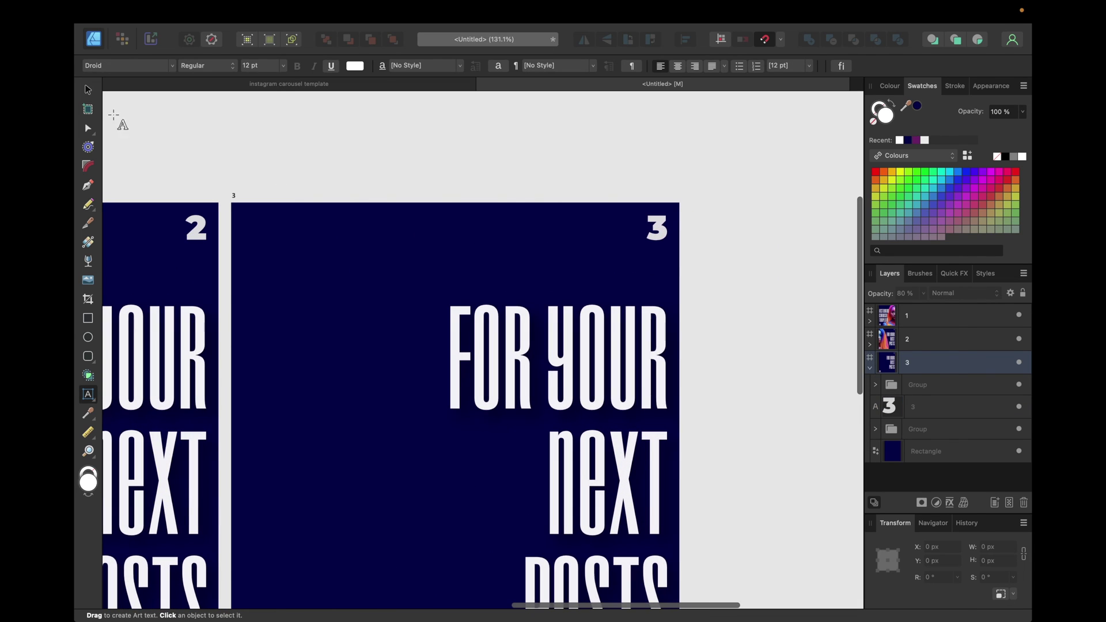
pyautogui.press('v')
pyautogui.click(662, 226)
pyautogui.moveTo(663, 223)
pyautogui.mouseDown()
pyautogui.moveTo(670, 208)
pyautogui.moveTo(657, 214)
pyautogui.mouseUp()
pyautogui.click(733, 219)
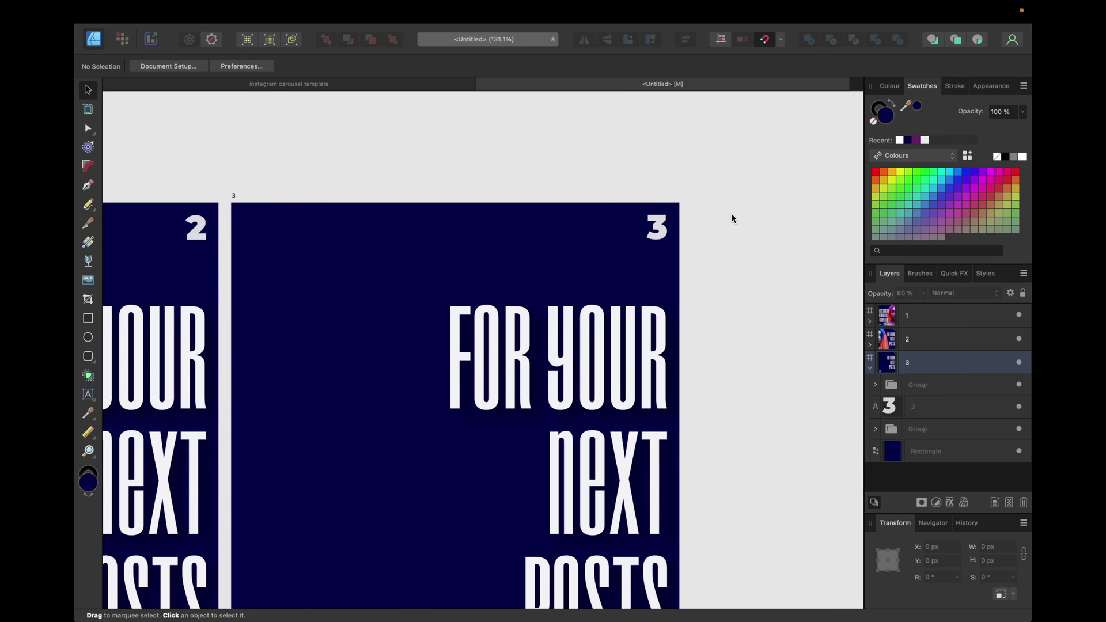
pyautogui.scroll(-5, 733, 219)
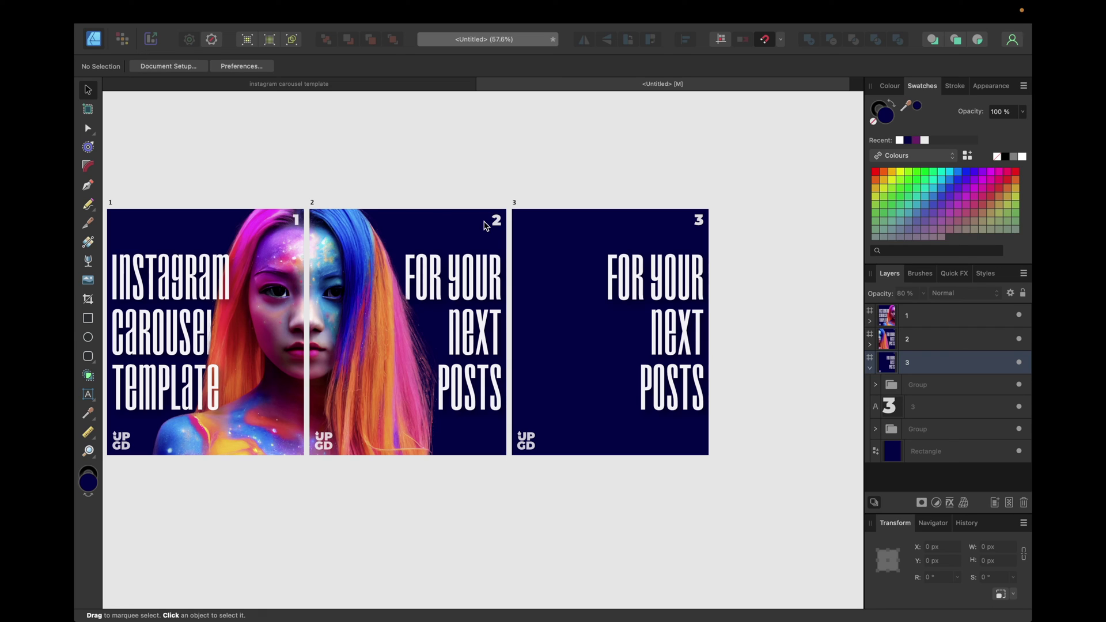
pyautogui.click(359, 313)
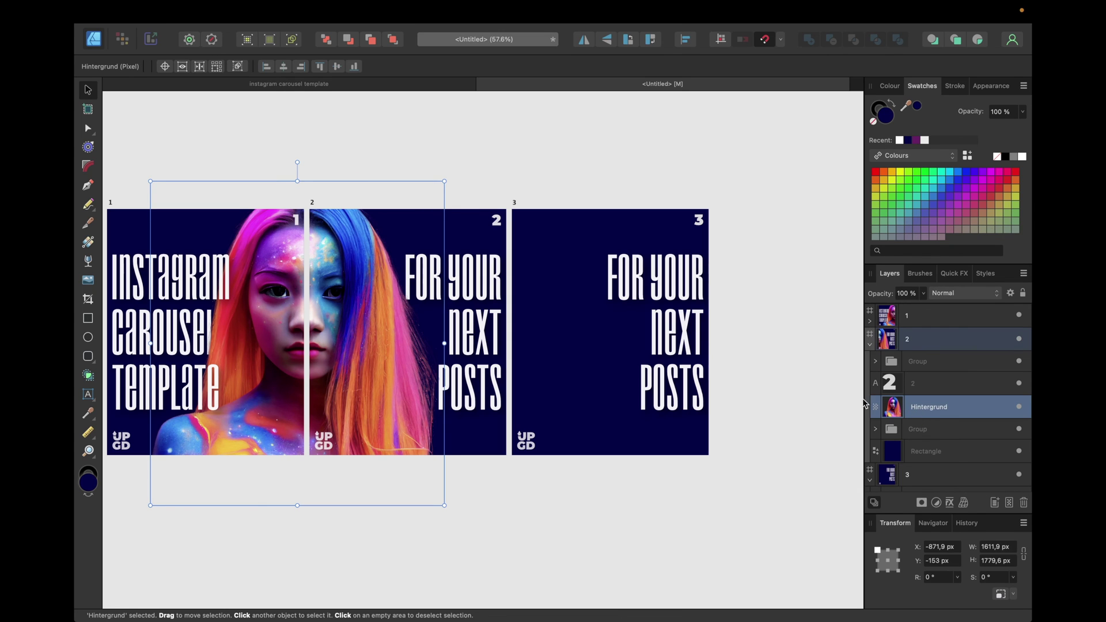
pyautogui.scroll(-3, 963, 421)
pyautogui.click(916, 369)
pyautogui.click(912, 392)
pyautogui.press('super+v')
pyautogui.moveTo(560, 299); pyautogui.dragTo(692, 364)
pyautogui.press('Delete')
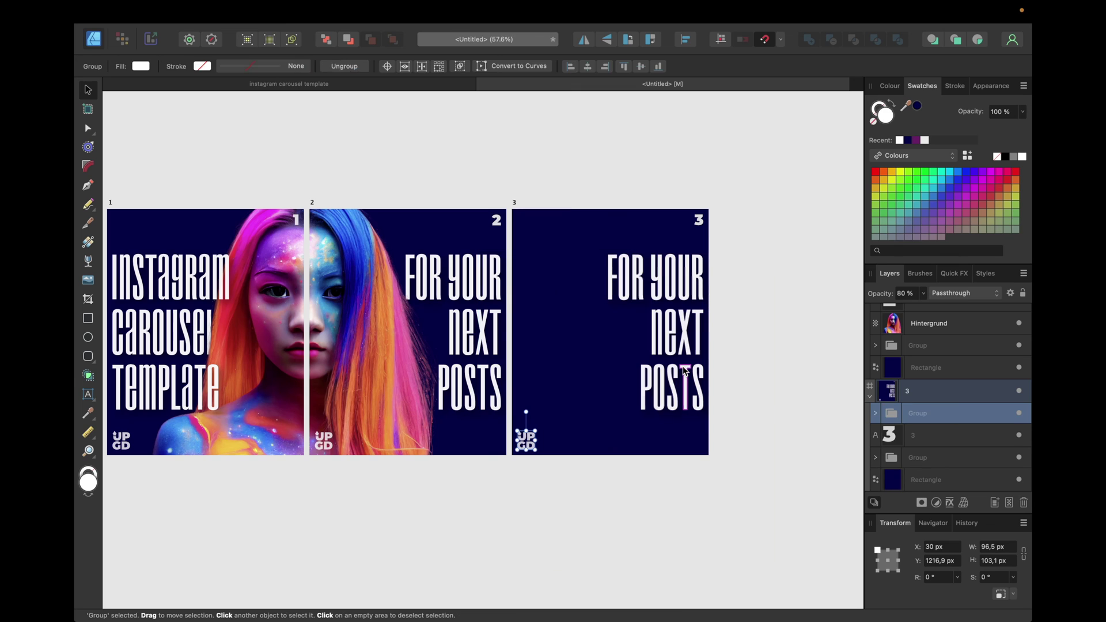
pyautogui.click(781, 279)
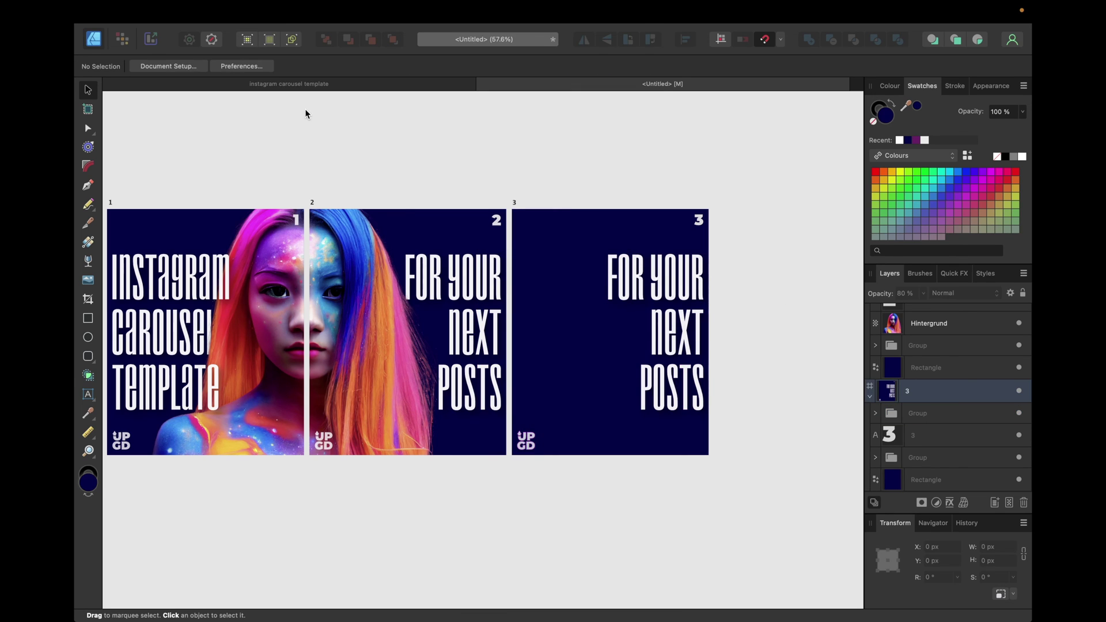
# Copy the purple planet graphic from the Instagram carousel template document and paste it into artboard 3 of the untitled document
pyautogui.click(288, 83)
pyautogui.hscroll(5, 649, 385)
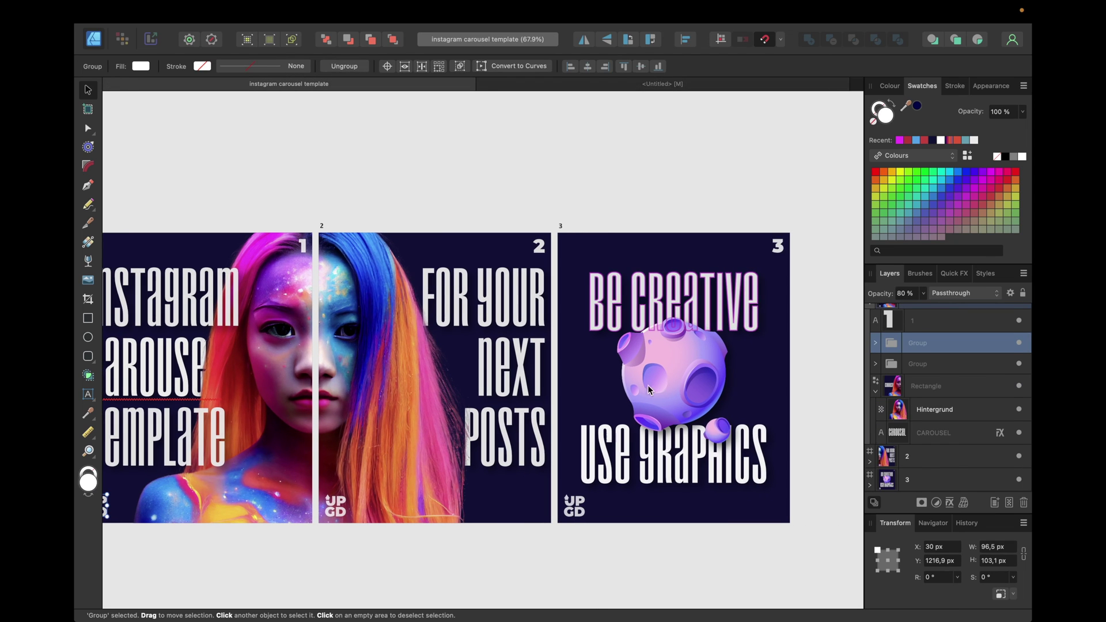
pyautogui.click(647, 385)
pyautogui.doubleClick(669, 395)
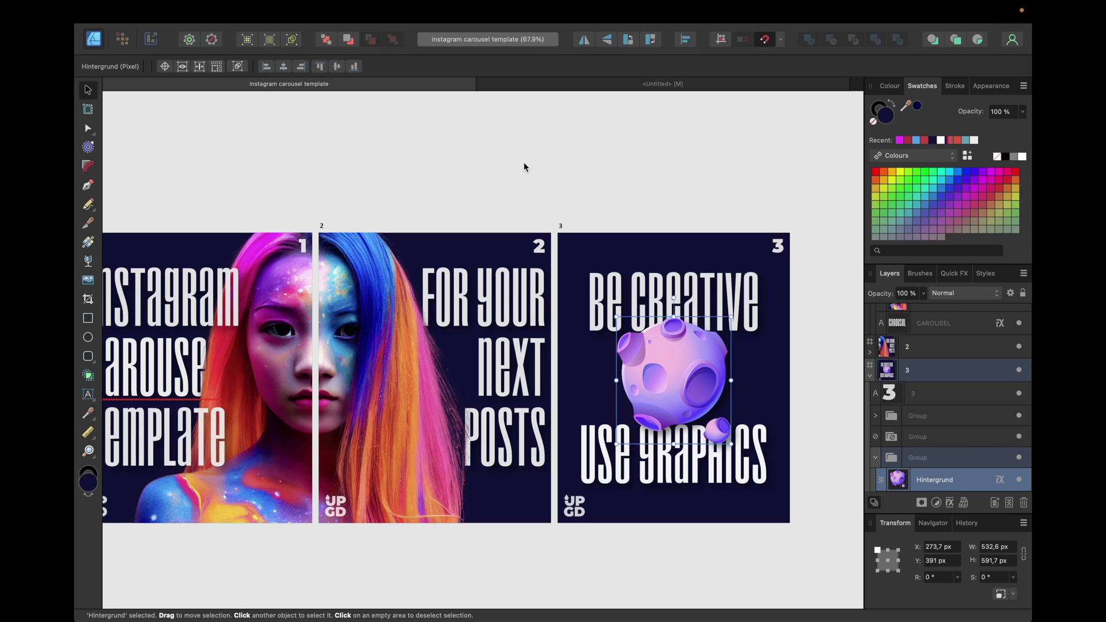
pyautogui.click(637, 85)
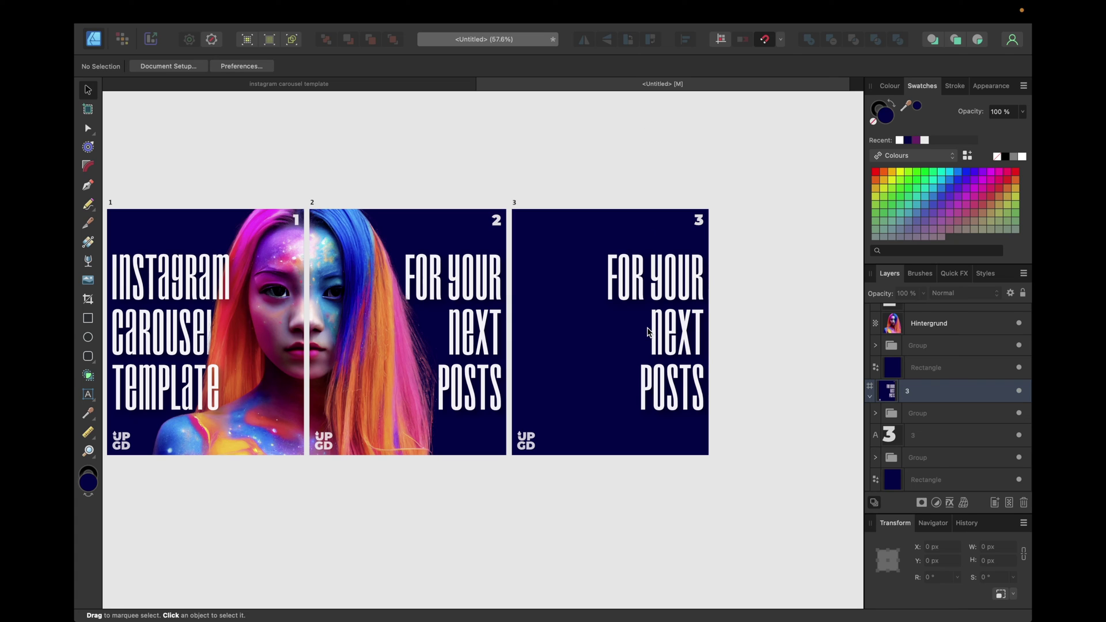
pyautogui.click(926, 390)
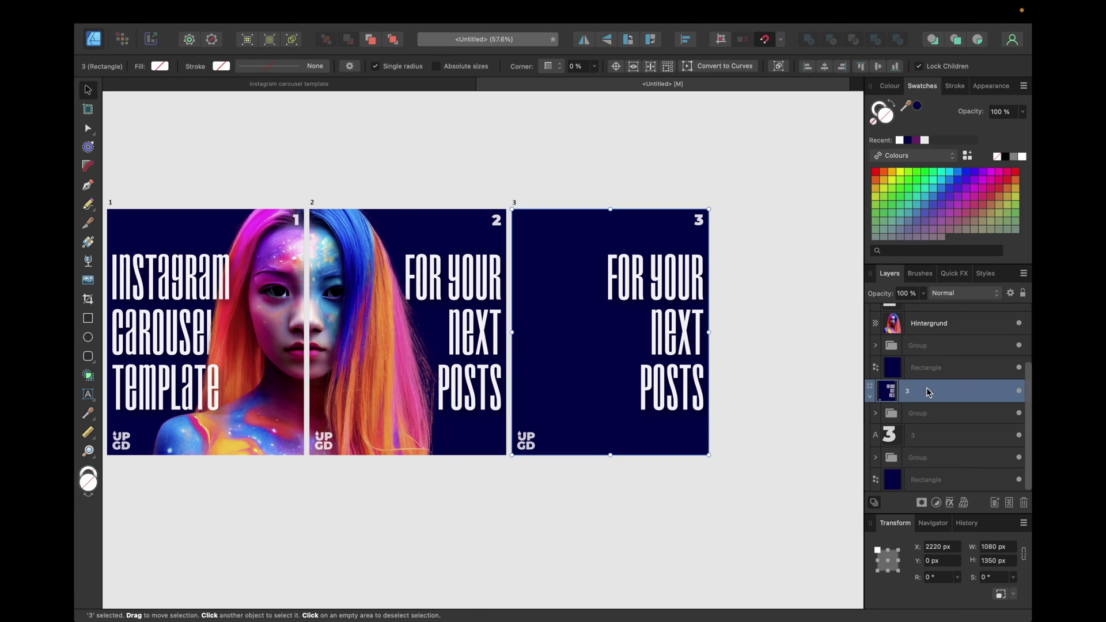
pyautogui.press('super+v')
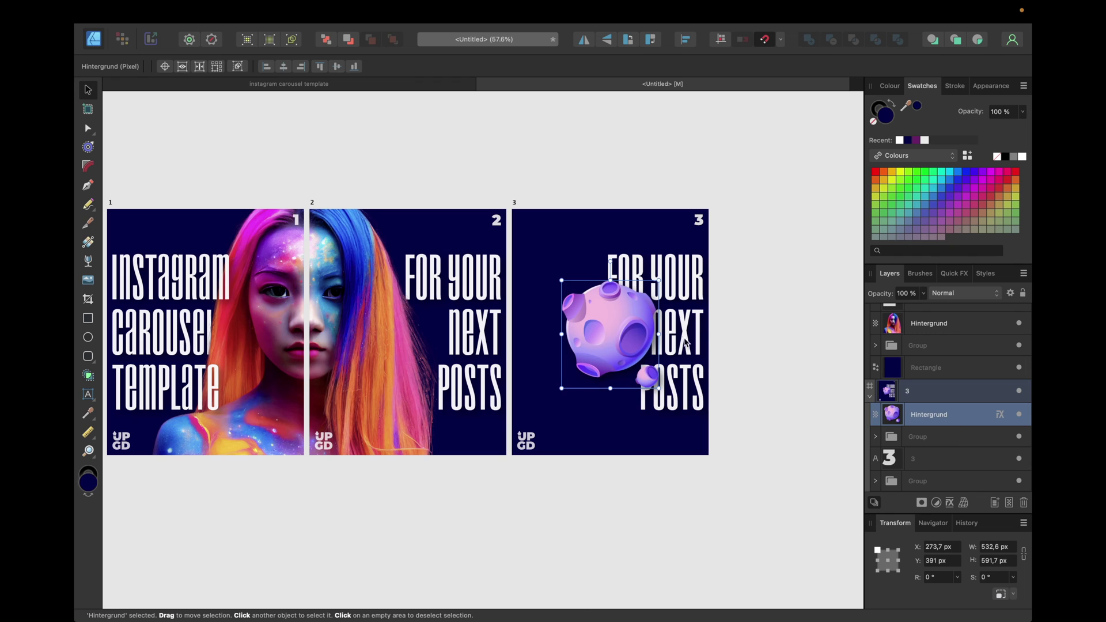
# Delete the FOR YOUR NEXT POSTS title group from artboard 3
pyautogui.click(677, 293)
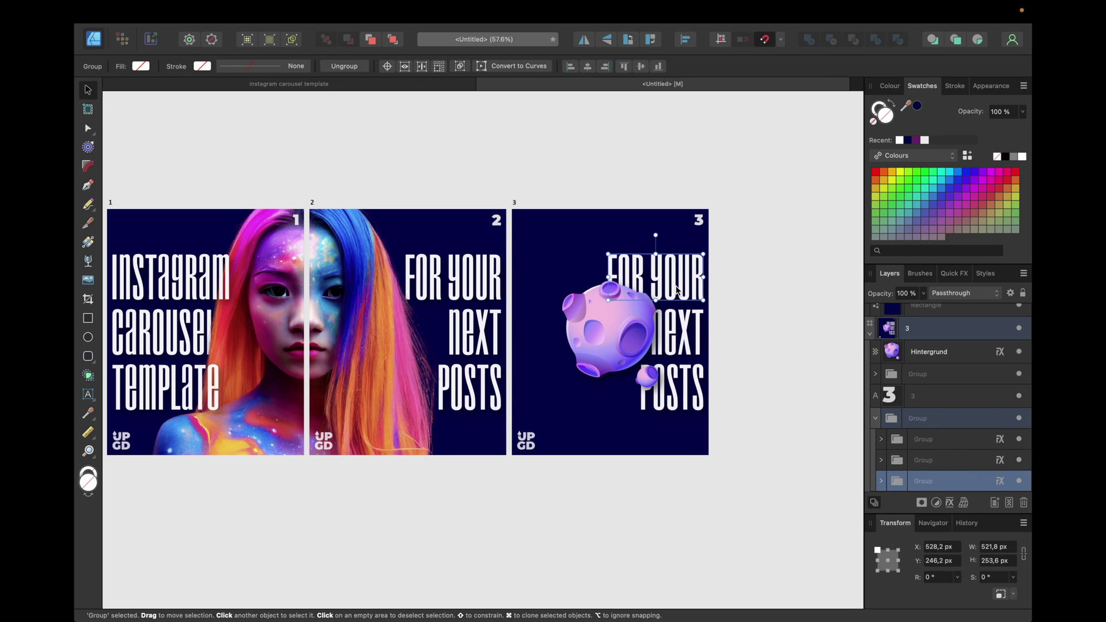
pyautogui.click(766, 294)
pyautogui.click(680, 289)
pyautogui.press('Delete')
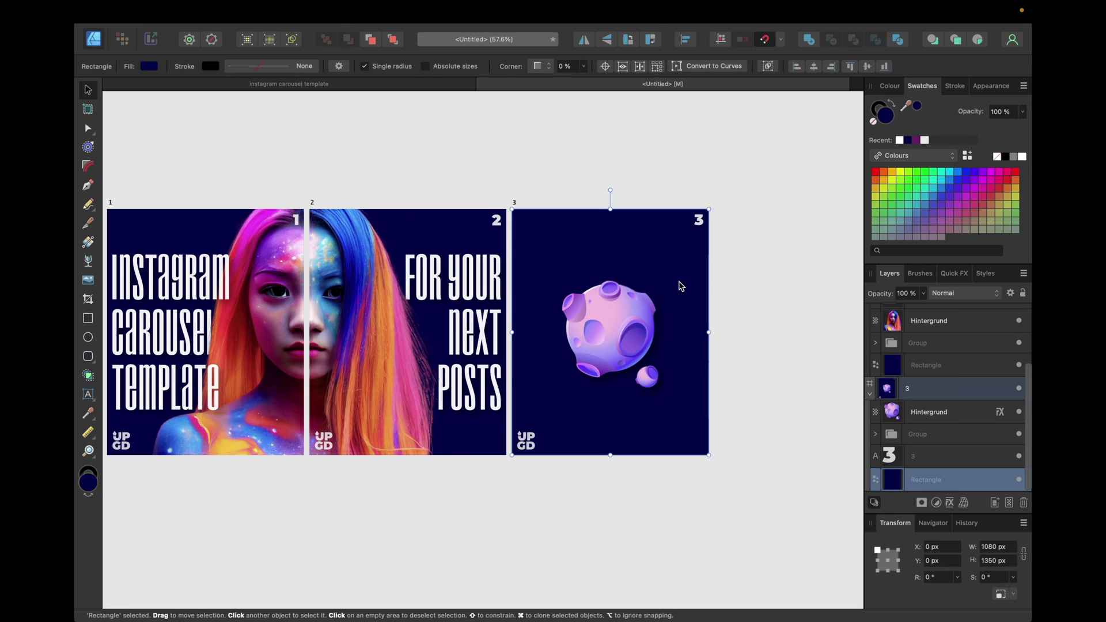
# Add the white art text BE CREATIVE above the planet on artboard 3 of the untitled document
pyautogui.click(88, 395)
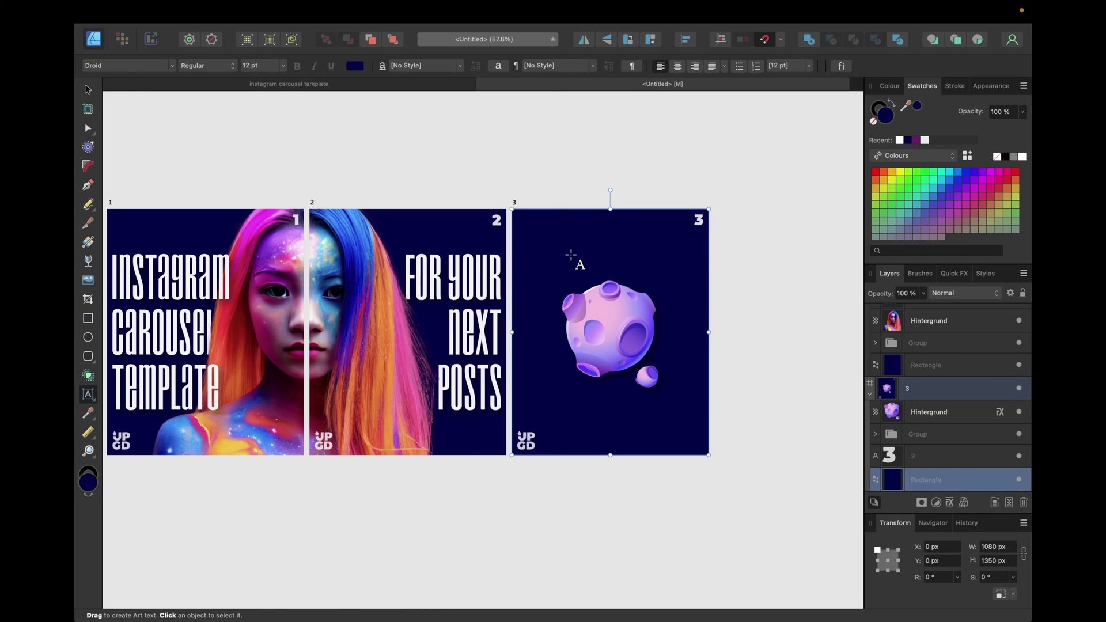
pyautogui.click(314, 84)
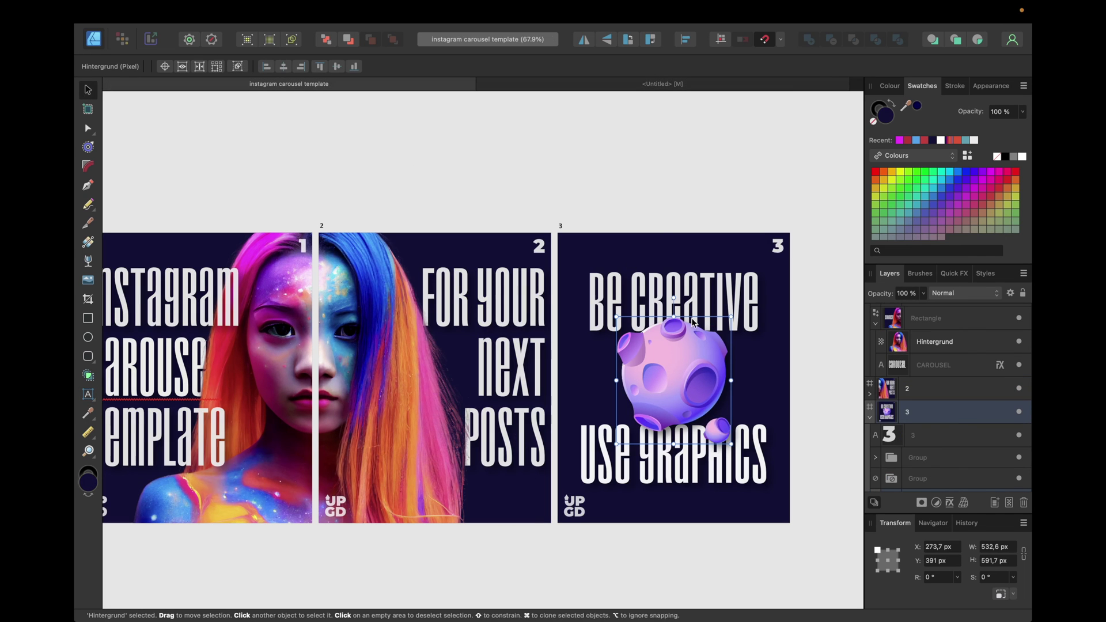
pyautogui.click(663, 83)
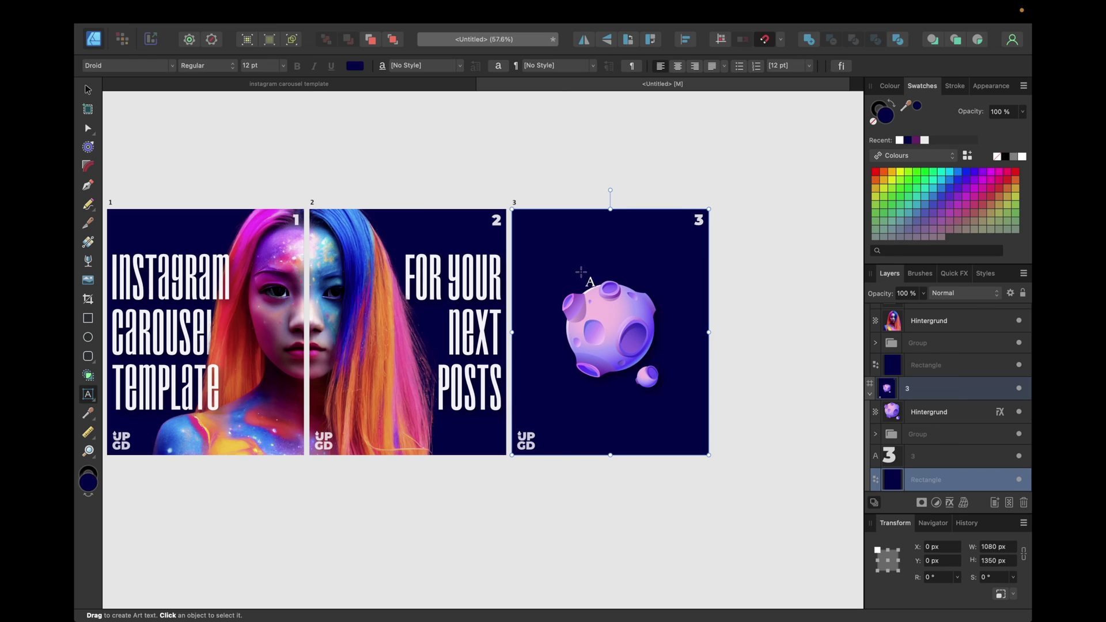
pyautogui.click(562, 257)
pyautogui.write('BE CR')
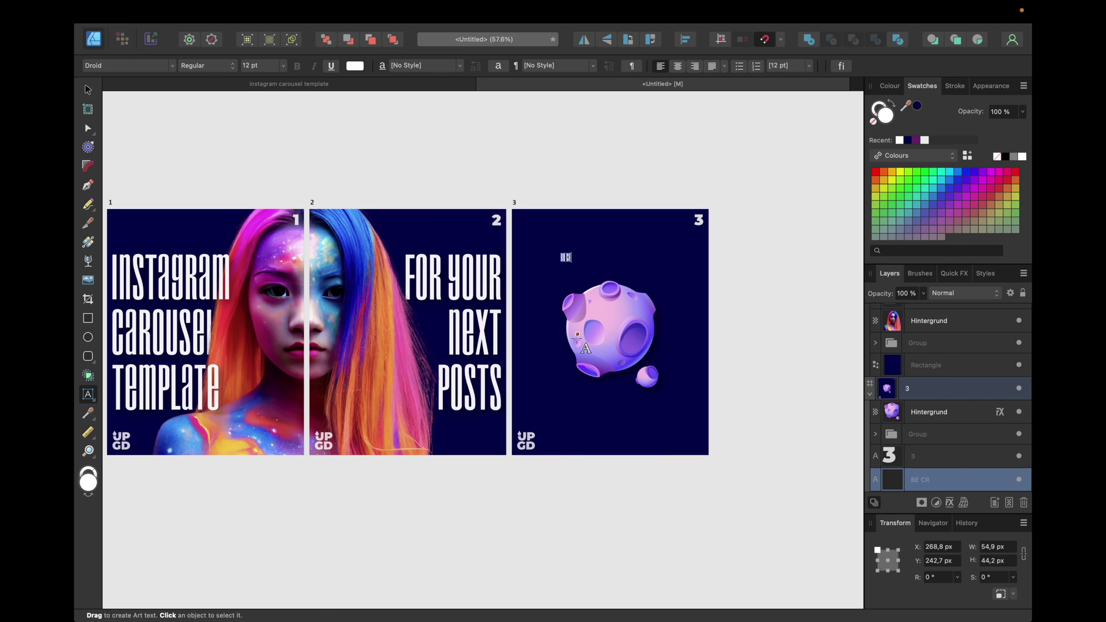
pyautogui.write('EATIVE')
pyautogui.click(781, 318)
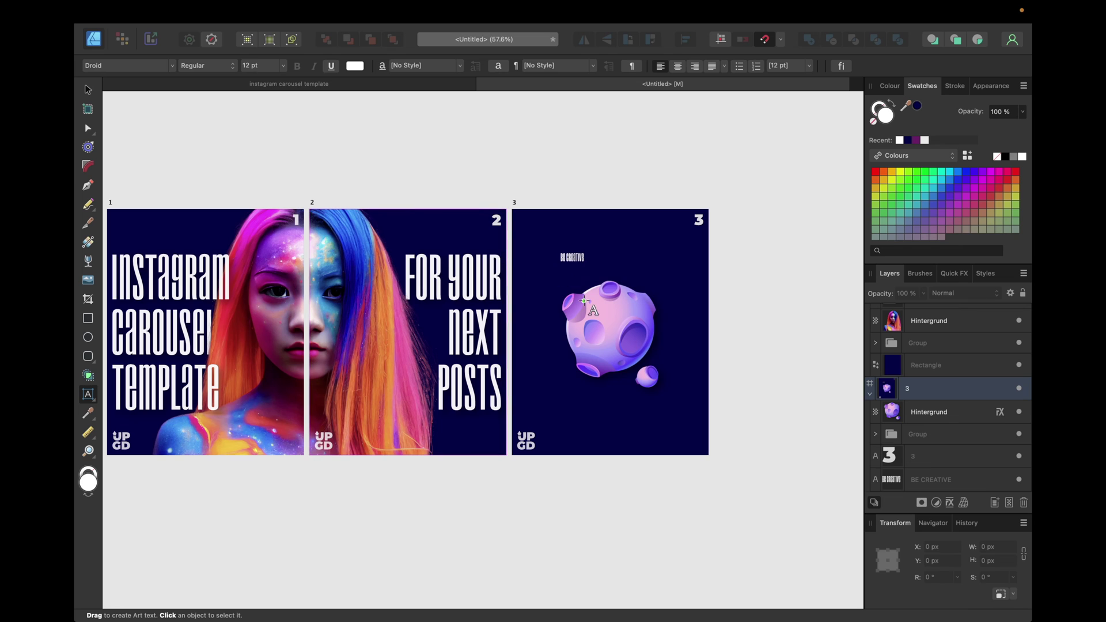
# Add the art text USE GRAPHICS below the planet on artboard 3
pyautogui.hscroll(-2, 486, 328)
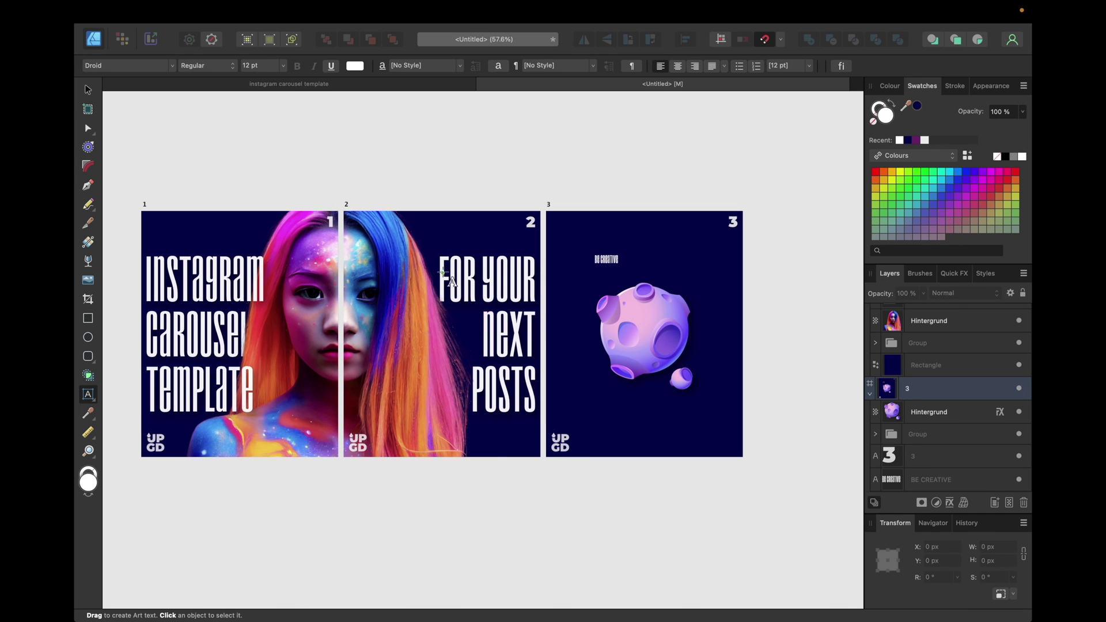
pyautogui.click(604, 408)
pyautogui.write('USE GRAP')
pyautogui.press('BackSpace')
pyautogui.press('BackSpace')
pyautogui.write('AH')
pyautogui.press('BackSpace')
pyautogui.write('PHICS')
pyautogui.press('Escape')
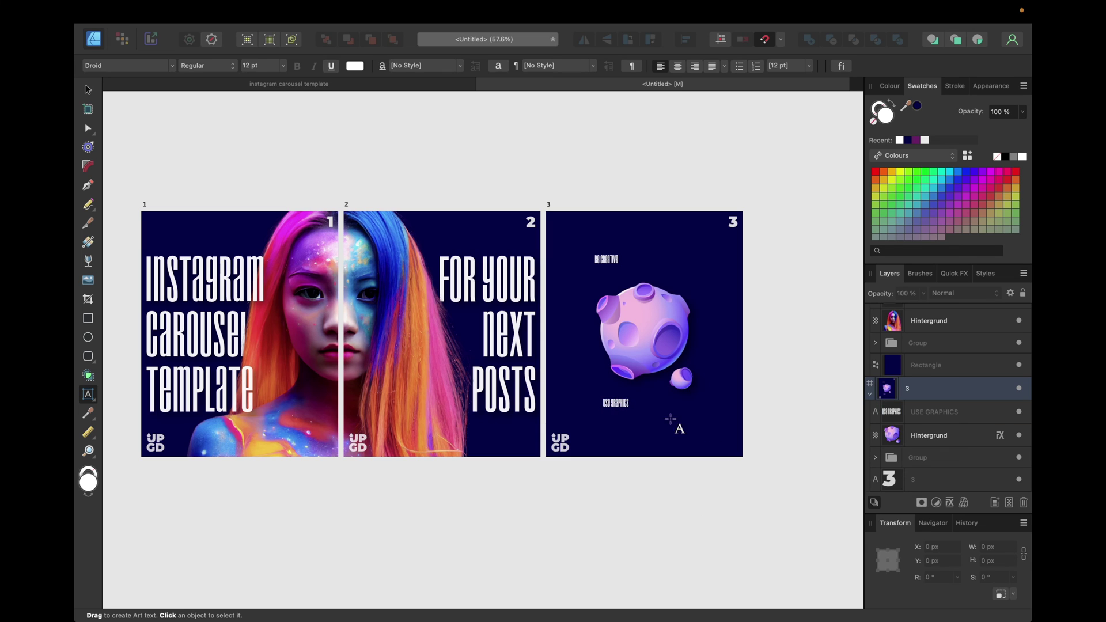
# Enlarge the BE CREATIVE text to about 63 pt and the USE GRAPHICS text to about 60 pt
pyautogui.click(87, 91)
pyautogui.click(616, 260)
pyautogui.moveTo(620, 260); pyautogui.dragTo(701, 296)
pyautogui.click(619, 403)
pyautogui.moveTo(633, 396); pyautogui.dragTo(732, 364)
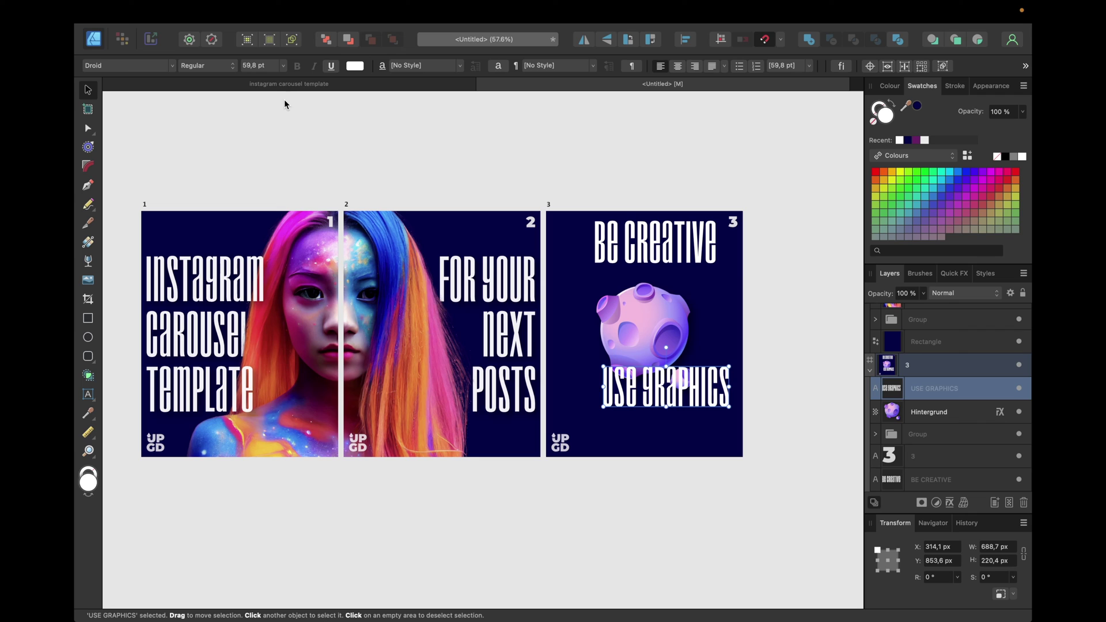
pyautogui.click(202, 67)
# Move BE CREATIVE down to the planet's upper edge and USE GRAPHICS to just beneath the planet, roughly centred on artboard 3
pyautogui.click(690, 249)
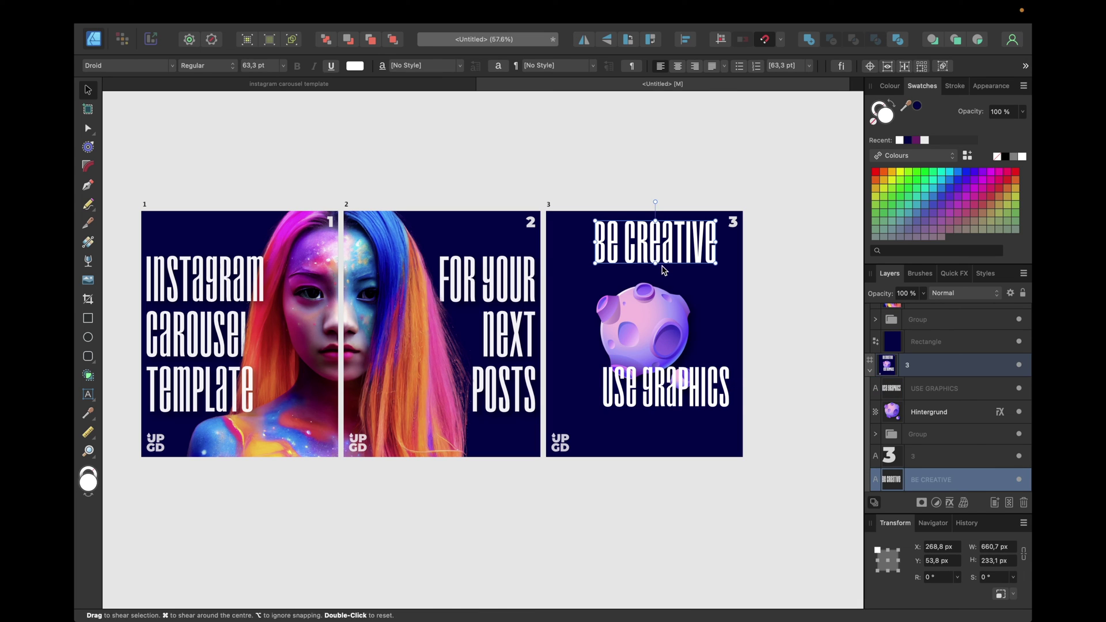
pyautogui.moveTo(663, 260); pyautogui.dragTo(655, 285)
pyautogui.click(658, 330)
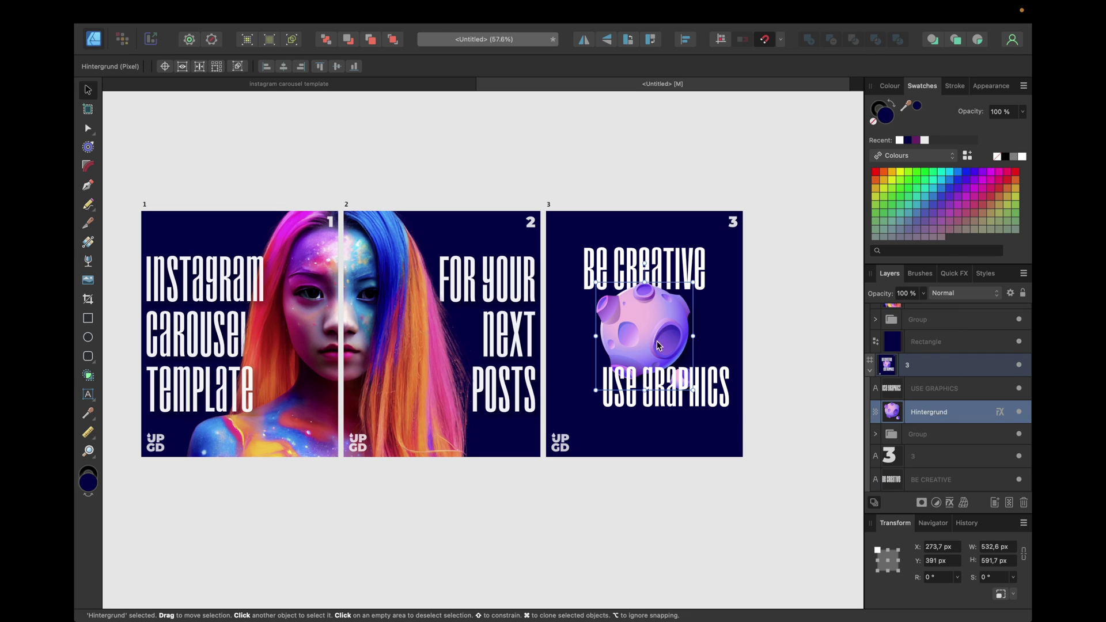
pyautogui.click(682, 392)
pyautogui.moveTo(682, 393); pyautogui.dragTo(661, 406)
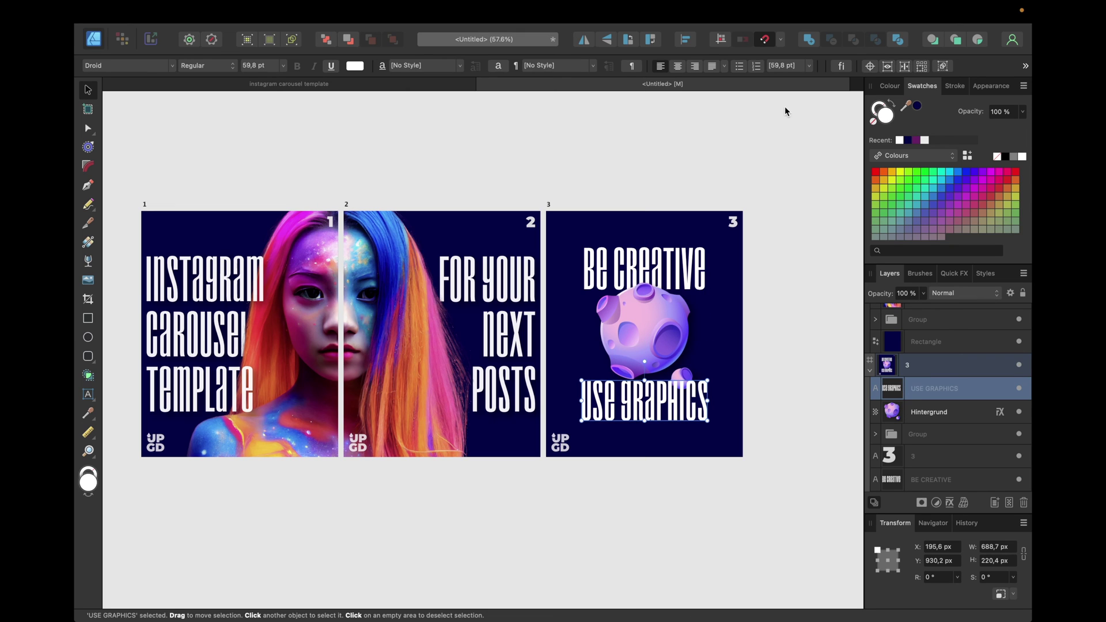
# Centre the USE GRAPHICS and BE CREATIVE texts horizontally on the artboard
pyautogui.click(686, 40)
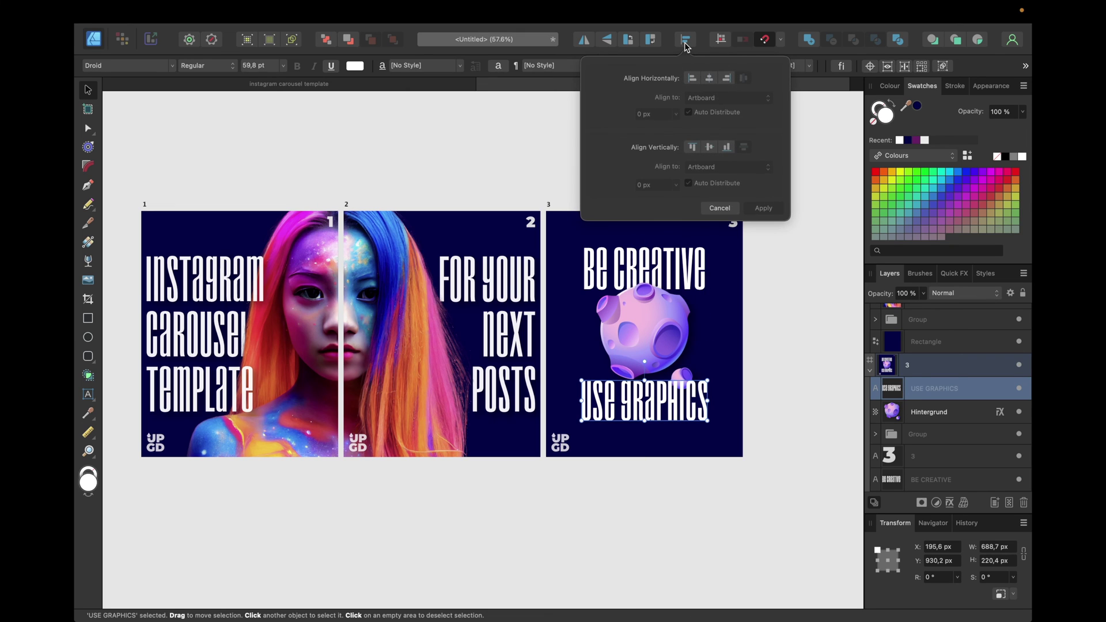
pyautogui.click(710, 78)
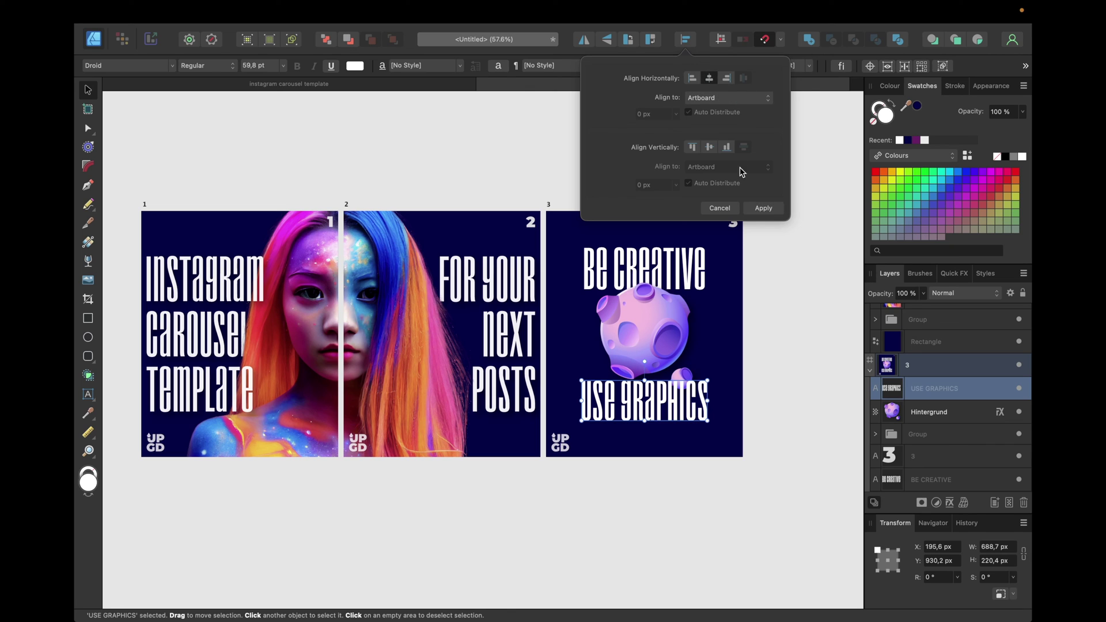
pyautogui.click(764, 209)
pyautogui.click(694, 249)
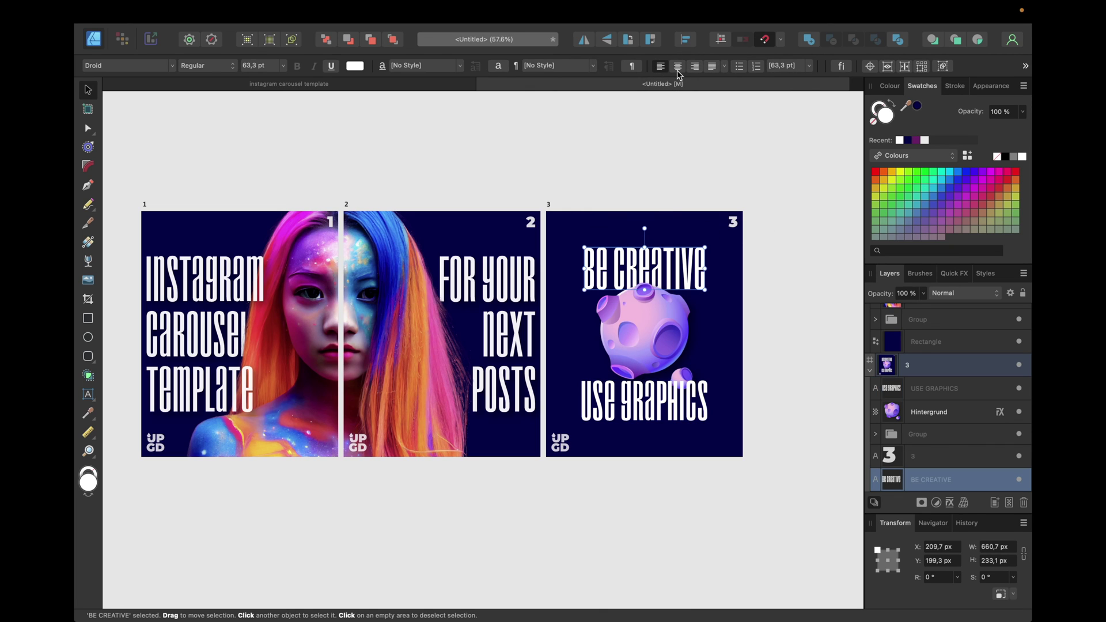
pyautogui.click(710, 78)
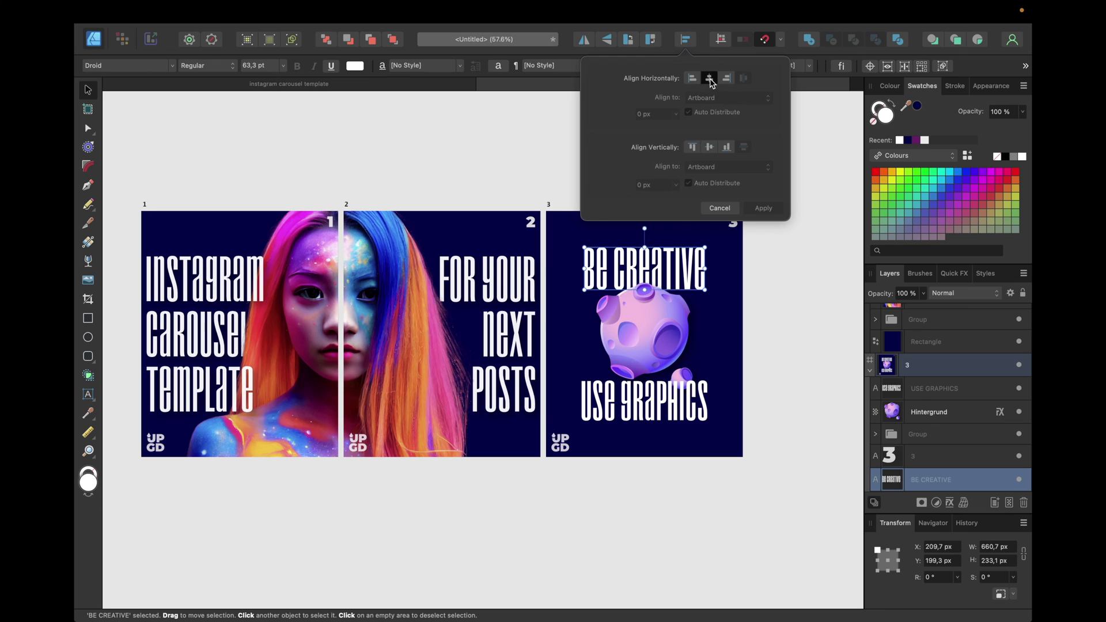
pyautogui.click(762, 209)
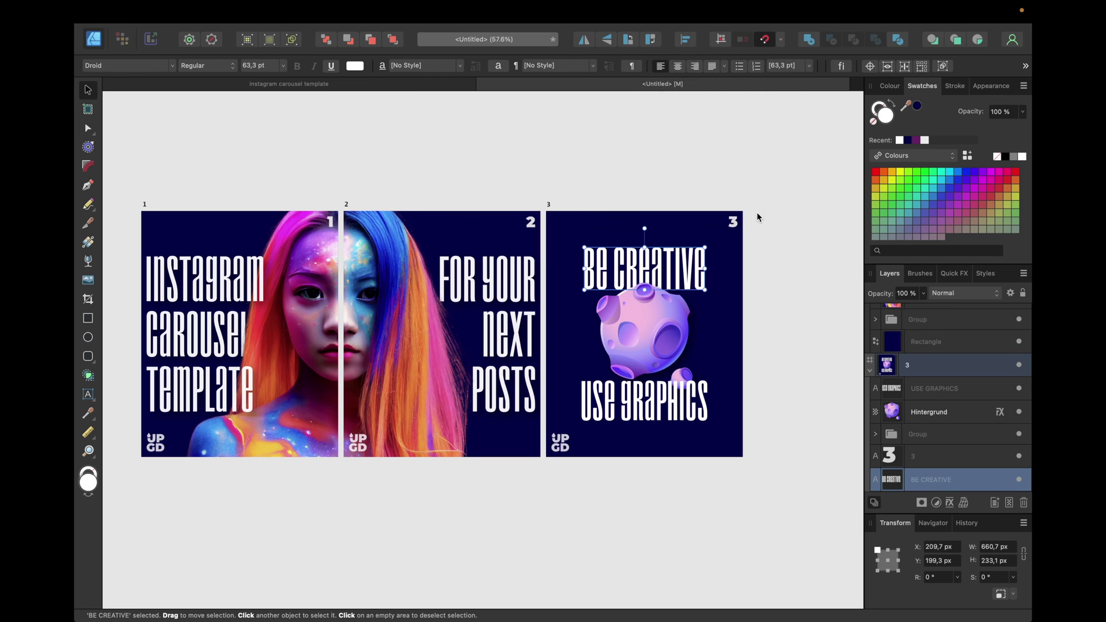
# Apply an outer shadow with a 50 px radius to the BE CREATIVE text
pyautogui.click(945, 277)
pyautogui.click(885, 400)
pyautogui.click(1006, 457)
pyautogui.write('50')
pyautogui.press('Return')
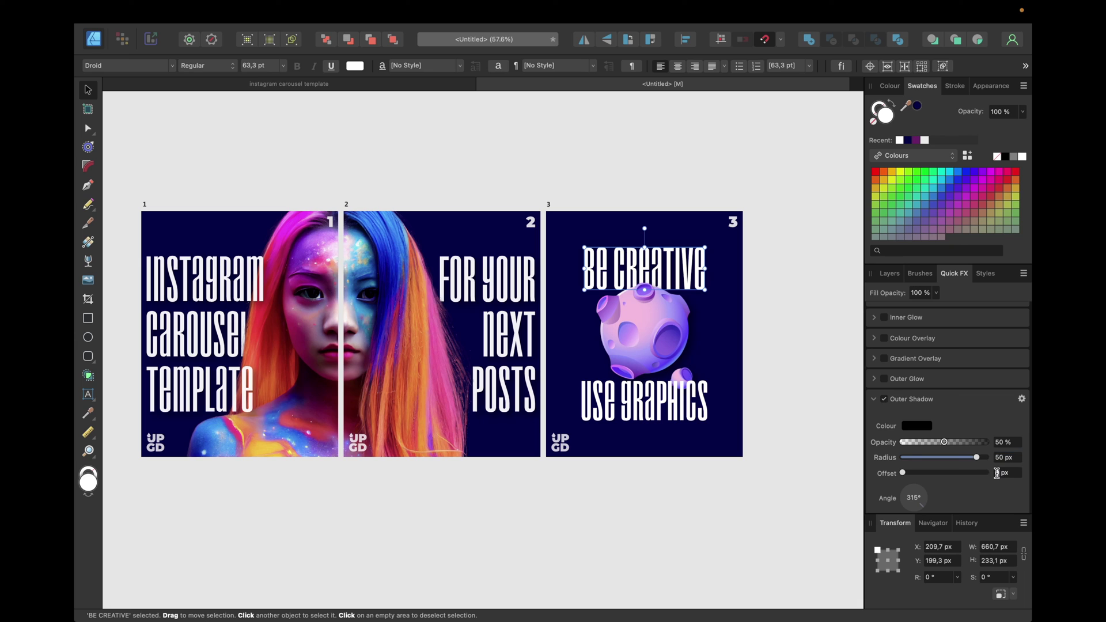
# Apply an outer shadow with a 50 px radius and 30 px offset to the USE GRAPHICS text
pyautogui.click(891, 274)
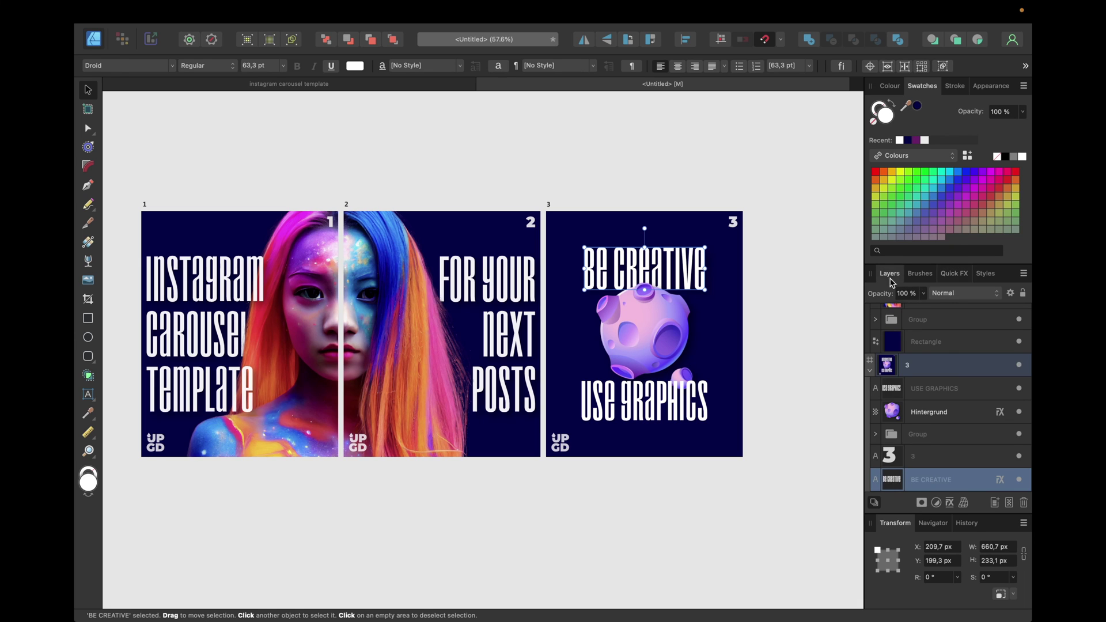
pyautogui.scroll(-1, 929, 436)
pyautogui.click(926, 372)
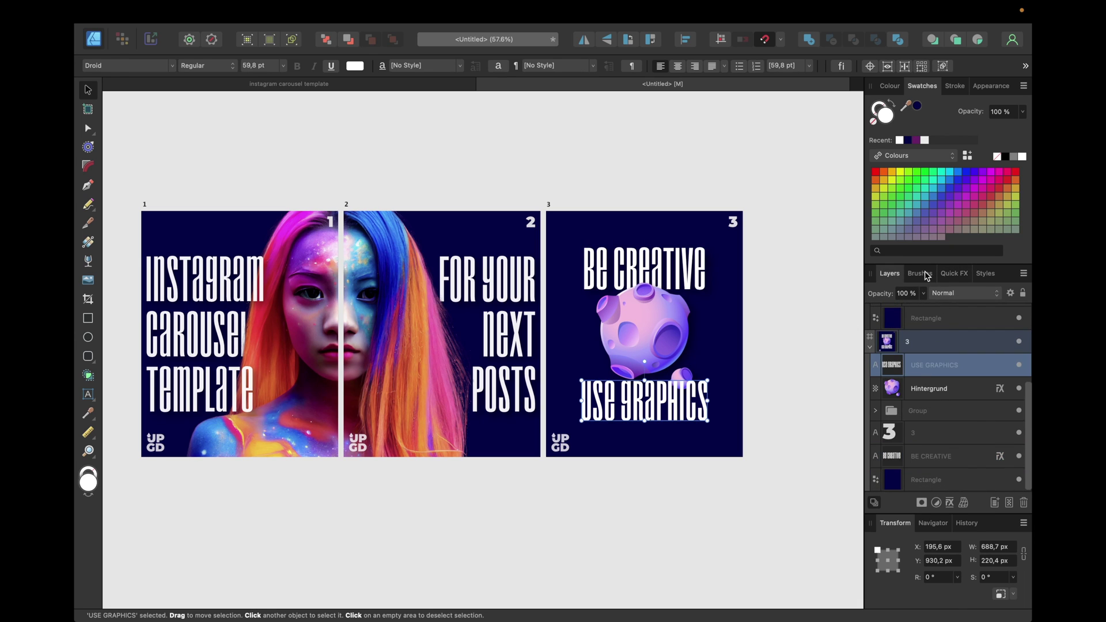
pyautogui.click(949, 276)
pyautogui.click(884, 399)
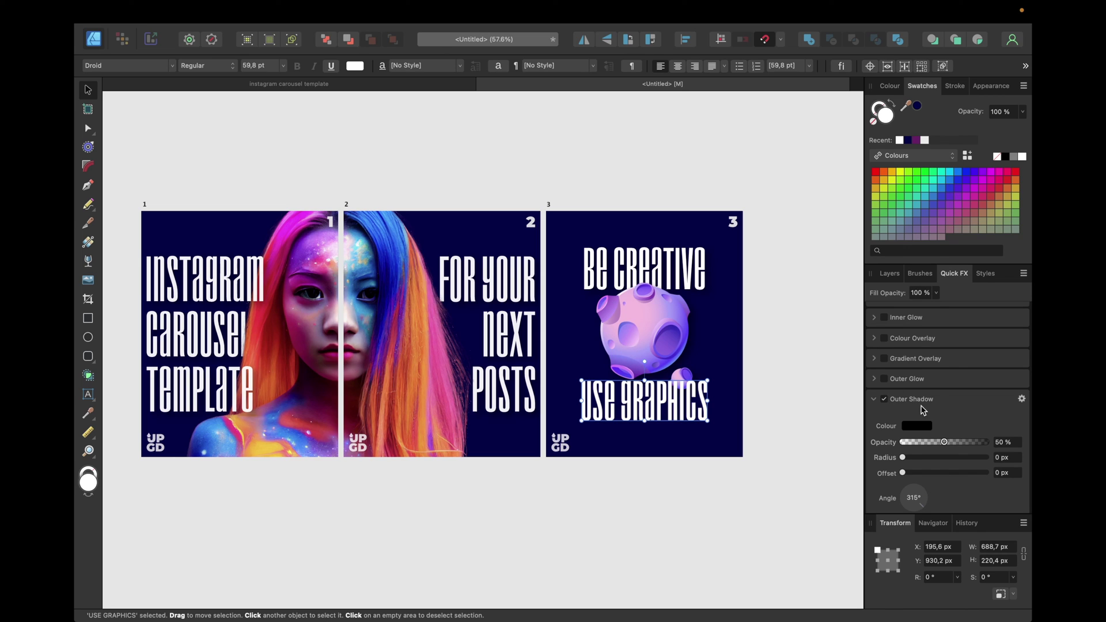
pyautogui.click(1001, 457)
pyautogui.write('50')
pyautogui.press('Return')
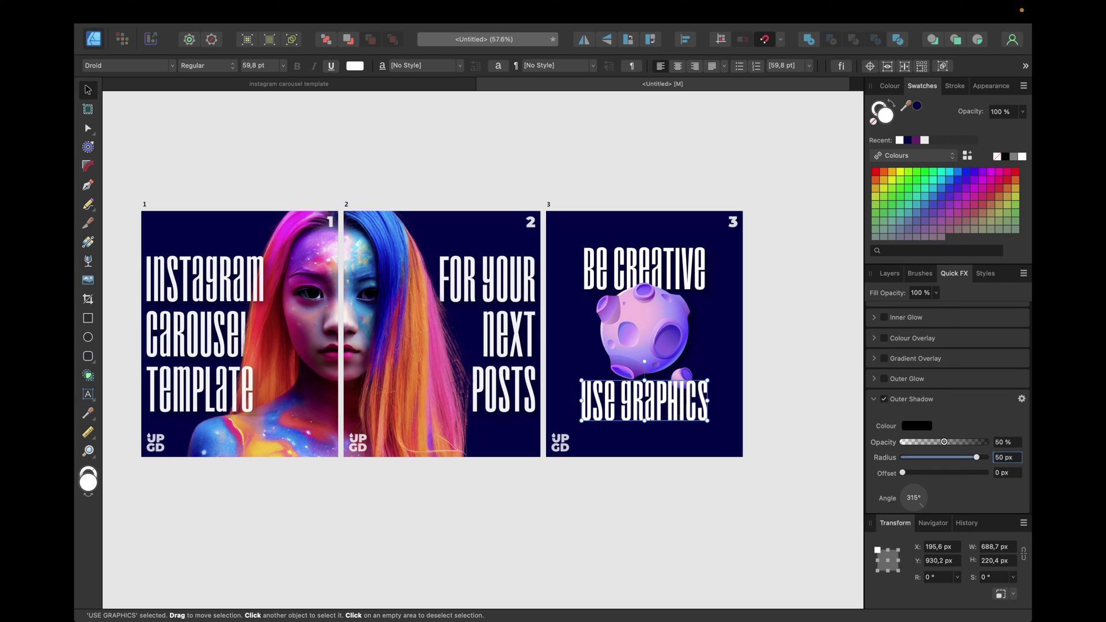
pyautogui.click(996, 473)
pyautogui.write('30')
pyautogui.press('Return')
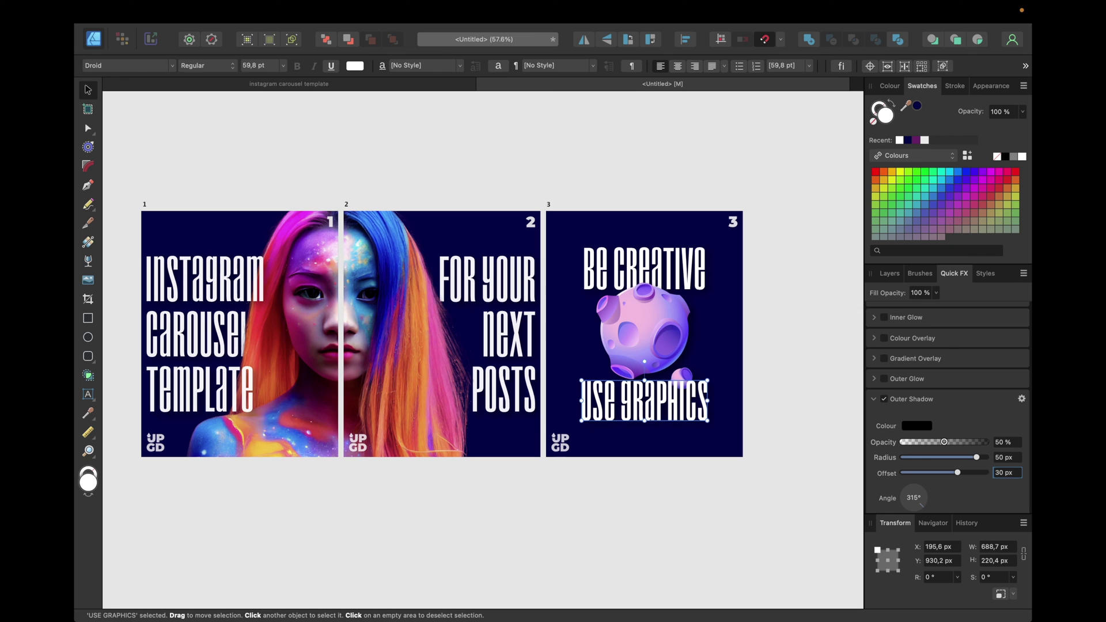
# Move the USE GRAPHICS layer behind the planet, directly above the BE CREATIVE layer in the stacking order
pyautogui.click(918, 276)
pyautogui.click(898, 274)
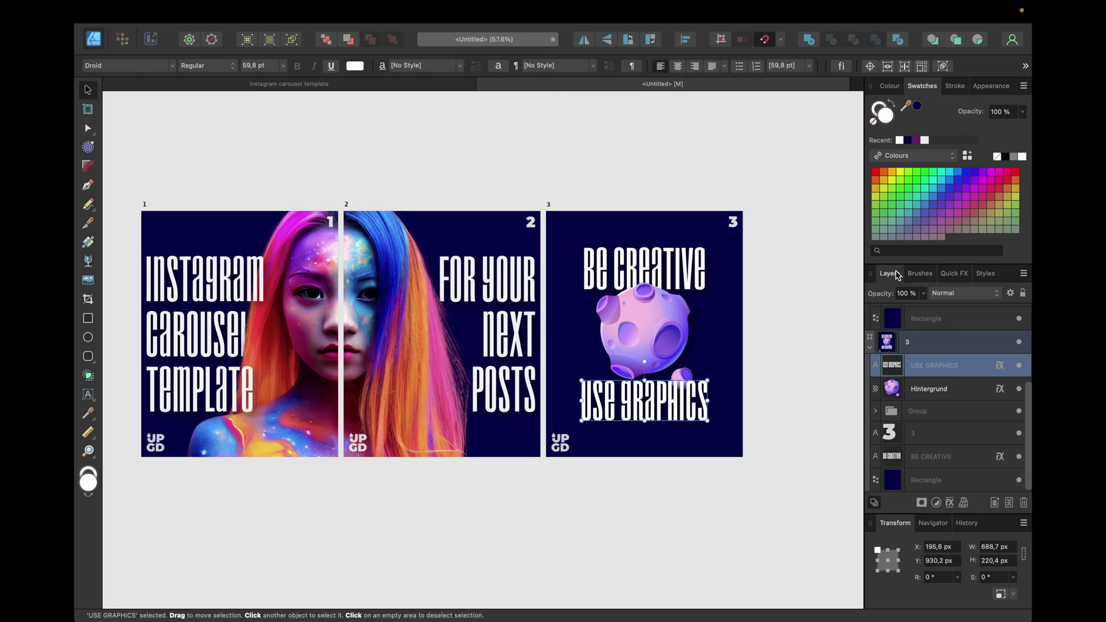
pyautogui.click(921, 394)
pyautogui.click(963, 274)
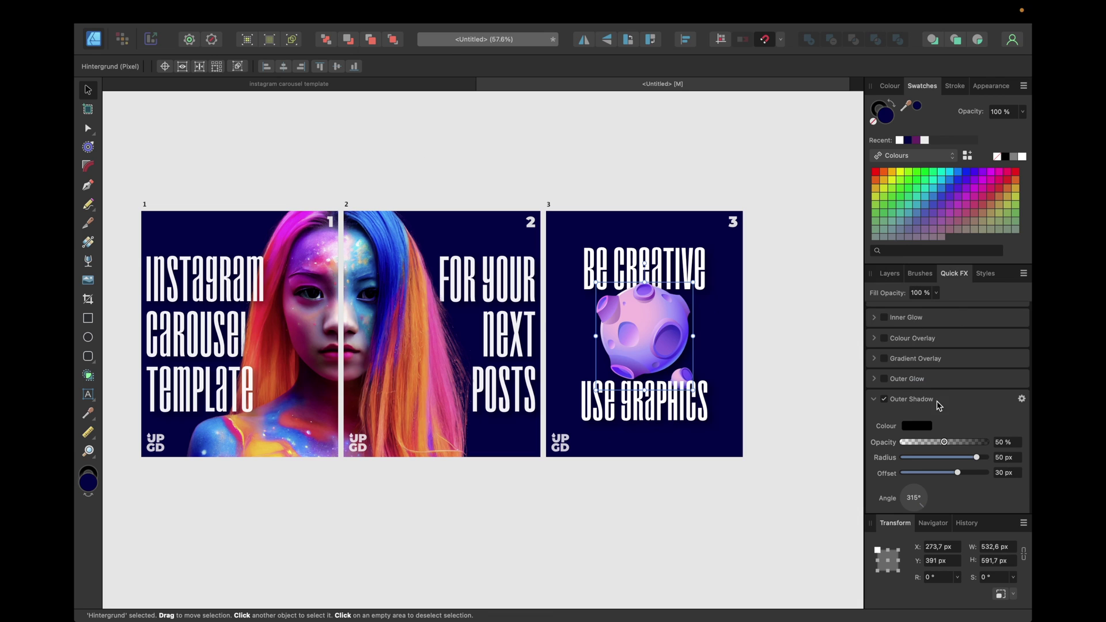
pyautogui.scroll(-2, 926, 398)
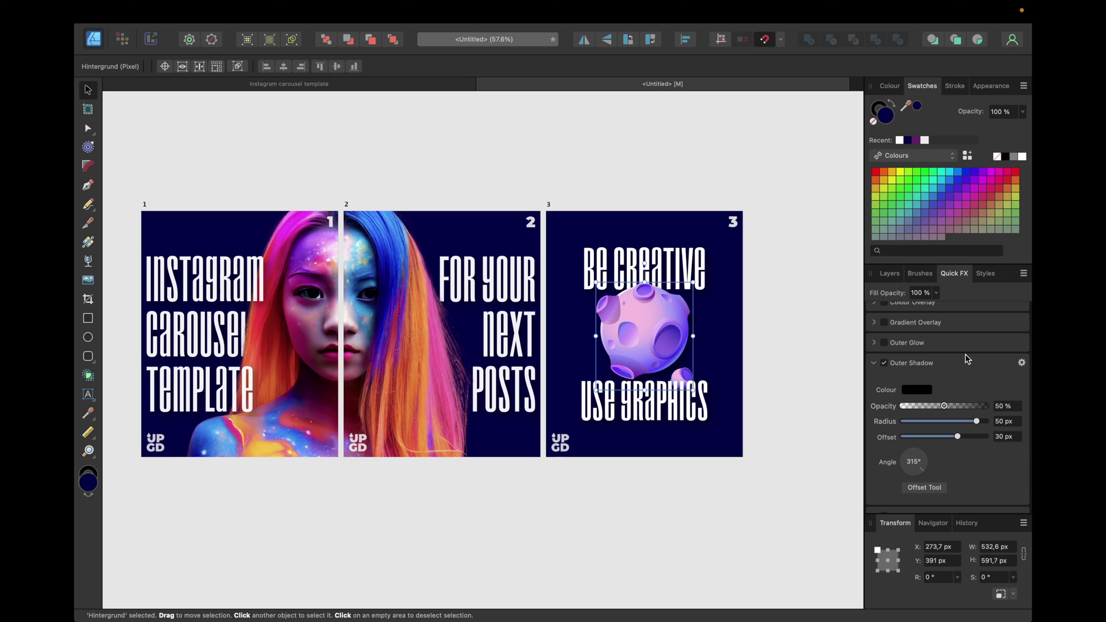
pyautogui.click(891, 274)
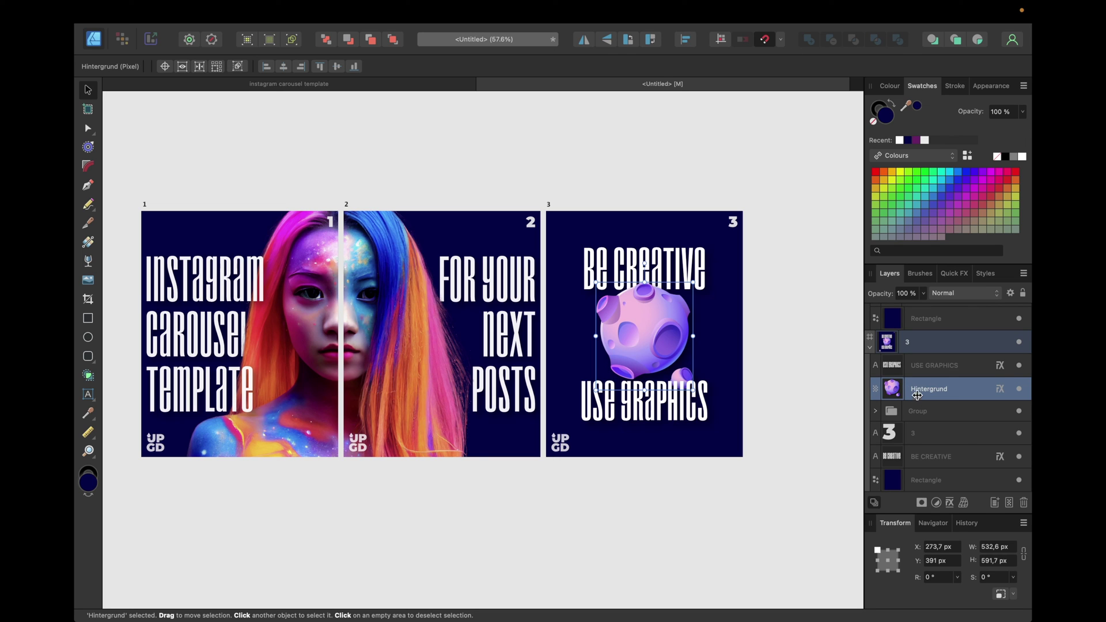
pyautogui.moveTo(919, 364); pyautogui.dragTo(922, 445)
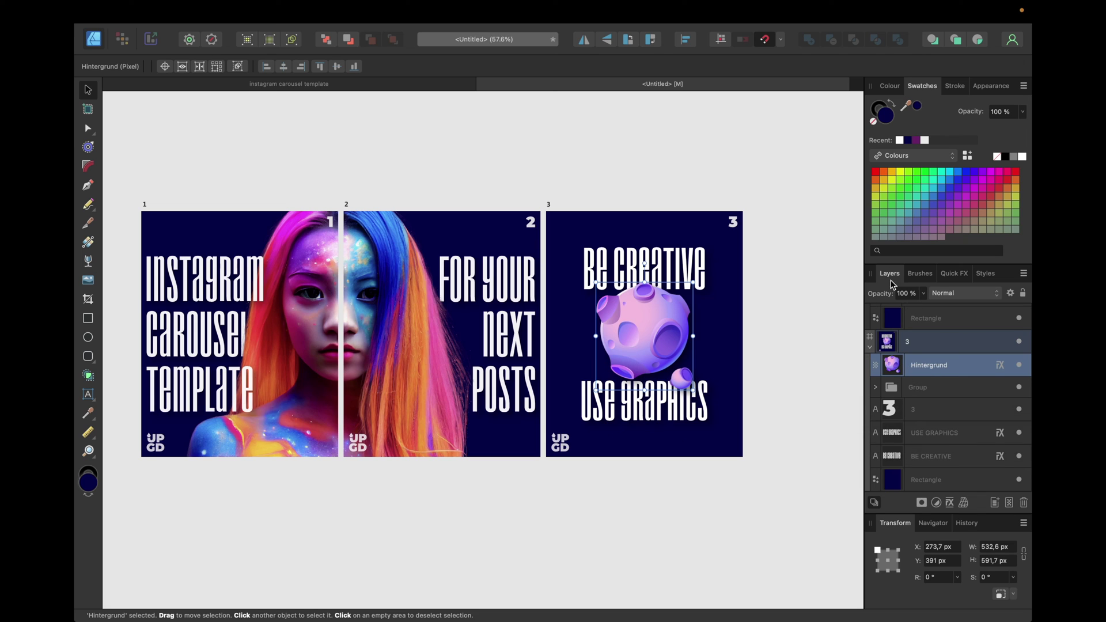
pyautogui.click(791, 333)
# Nudge USE GRAPHICS up by 30 px and BE CREATIVE down by 10 px so both sit closer to the planet
pyautogui.click(659, 416)
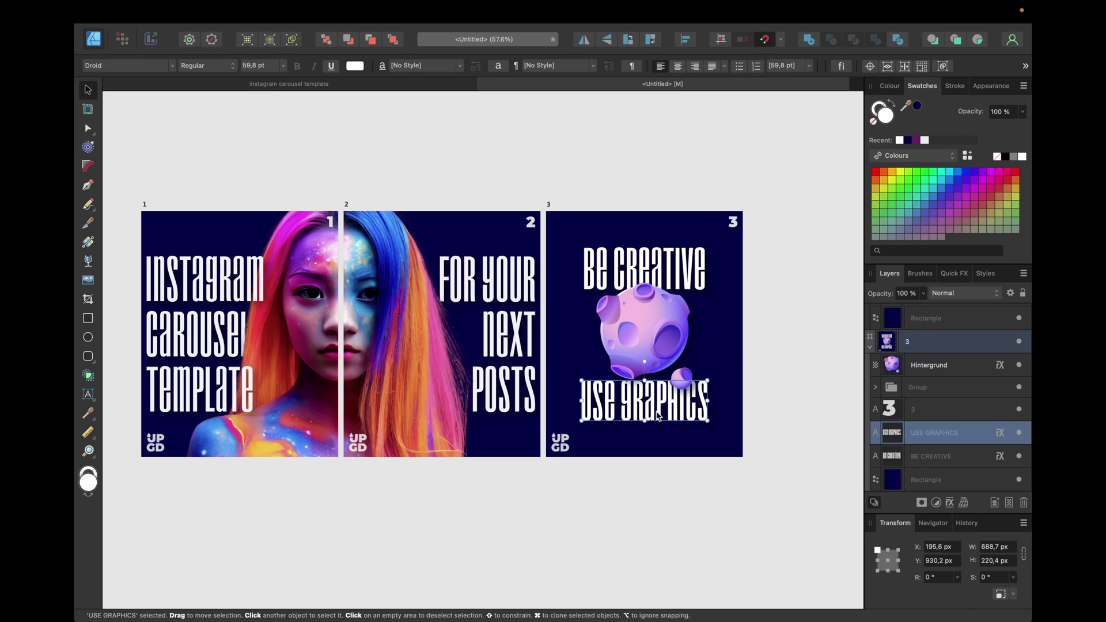
pyautogui.scroll(3, 658, 416)
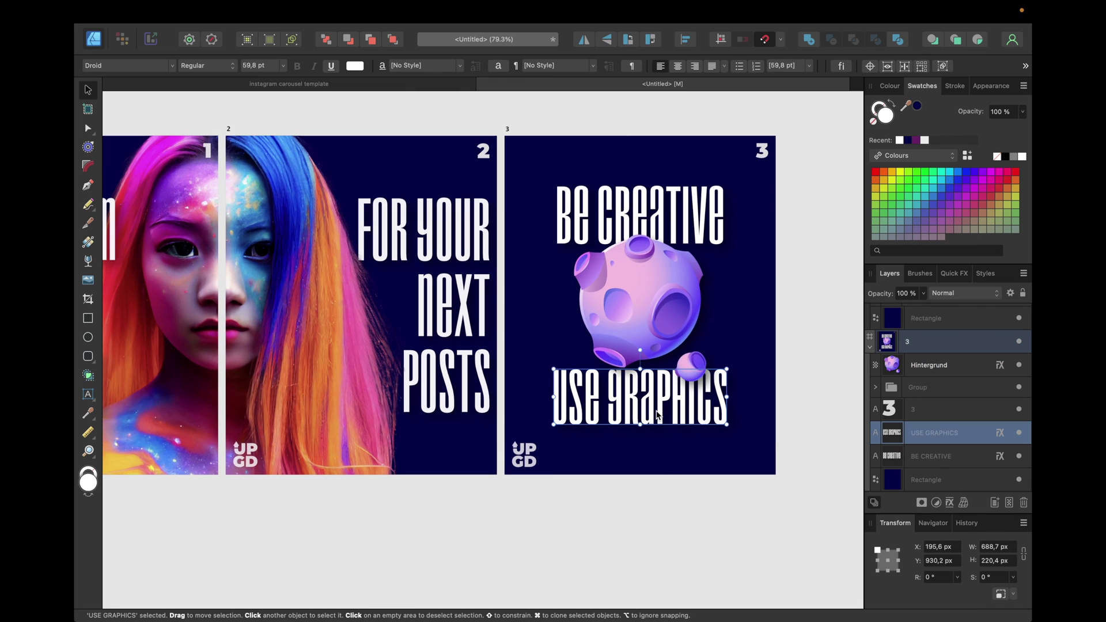
pyautogui.hotkey('shift', 'Up')
pyautogui.hotkey('shift', 'Up')
pyautogui.hotkey('shift', 'Up')
pyautogui.click(816, 354)
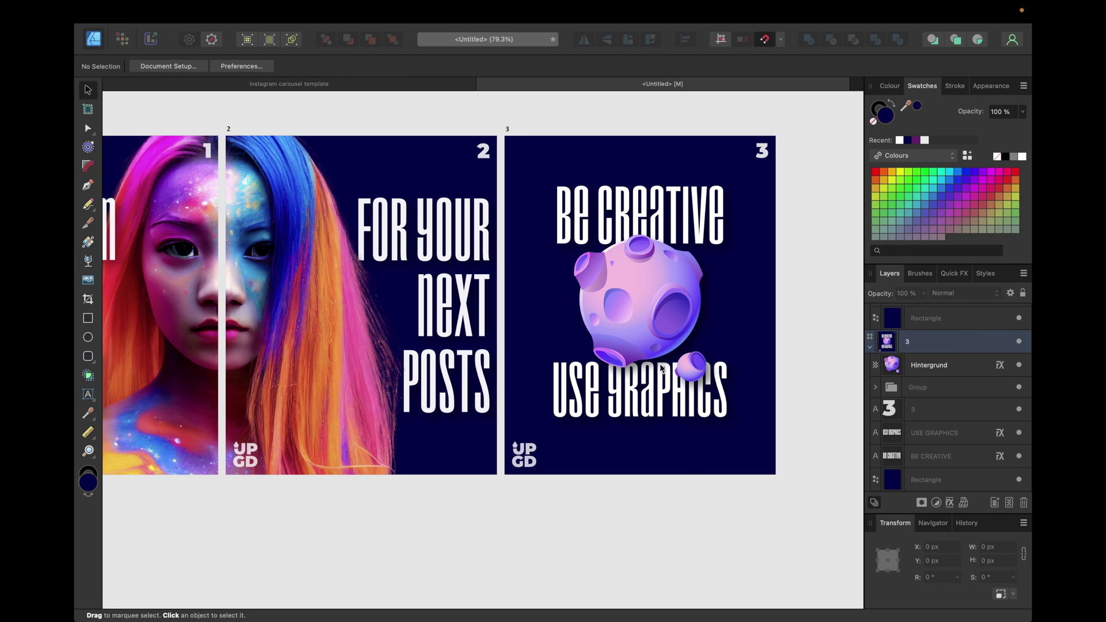
pyautogui.click(670, 227)
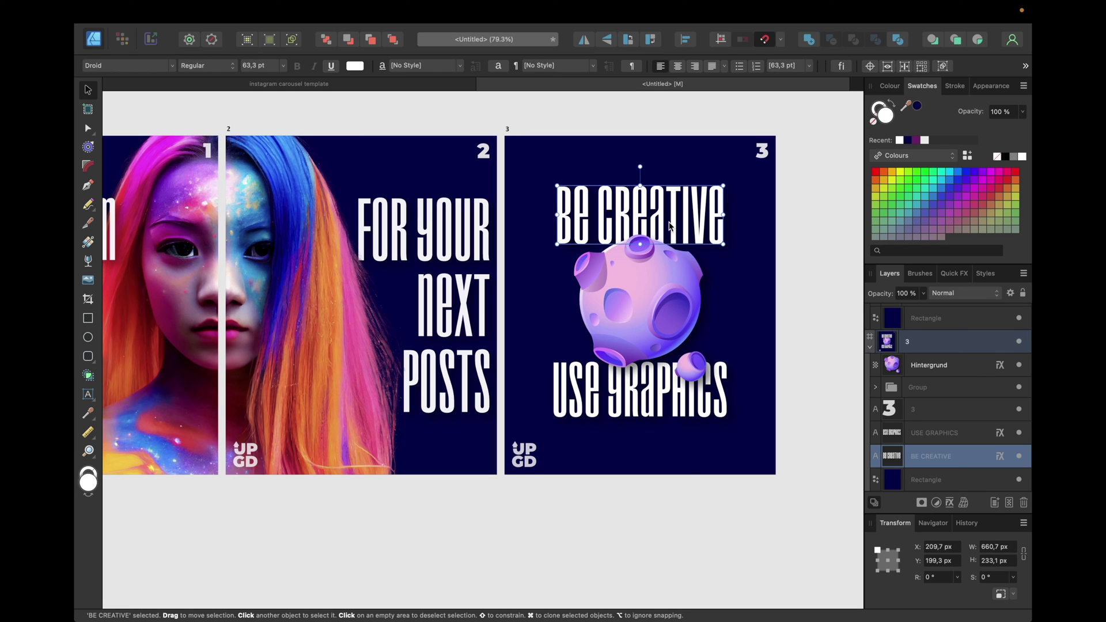
pyautogui.click(806, 232)
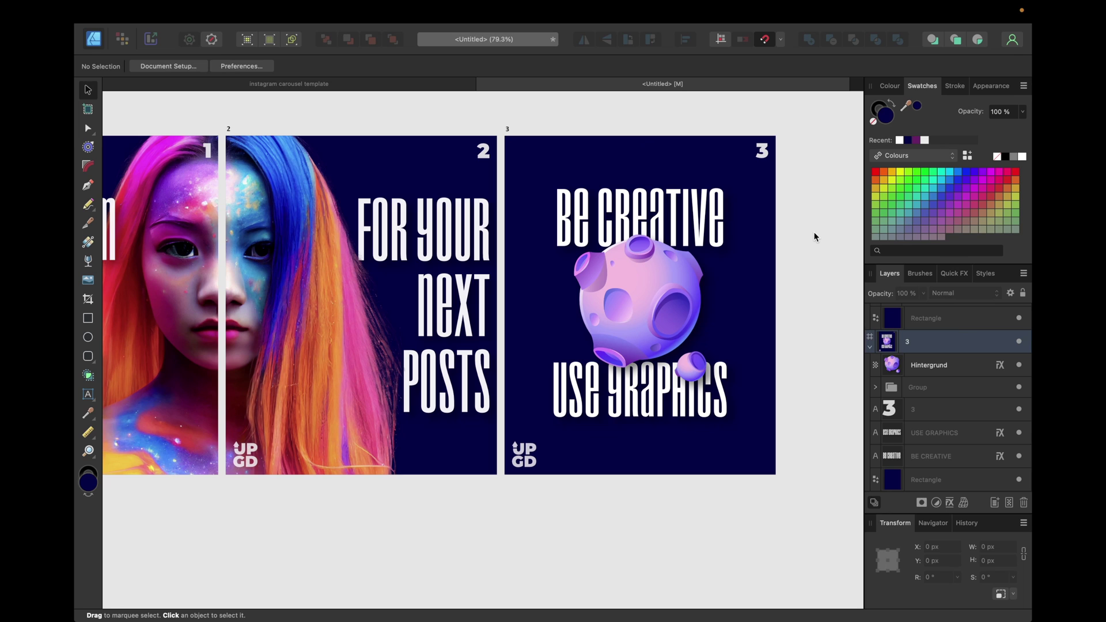
# Set the opacity of the USE GRAPHICS and BE CREATIVE texts to 95 %
pyautogui.click(924, 441)
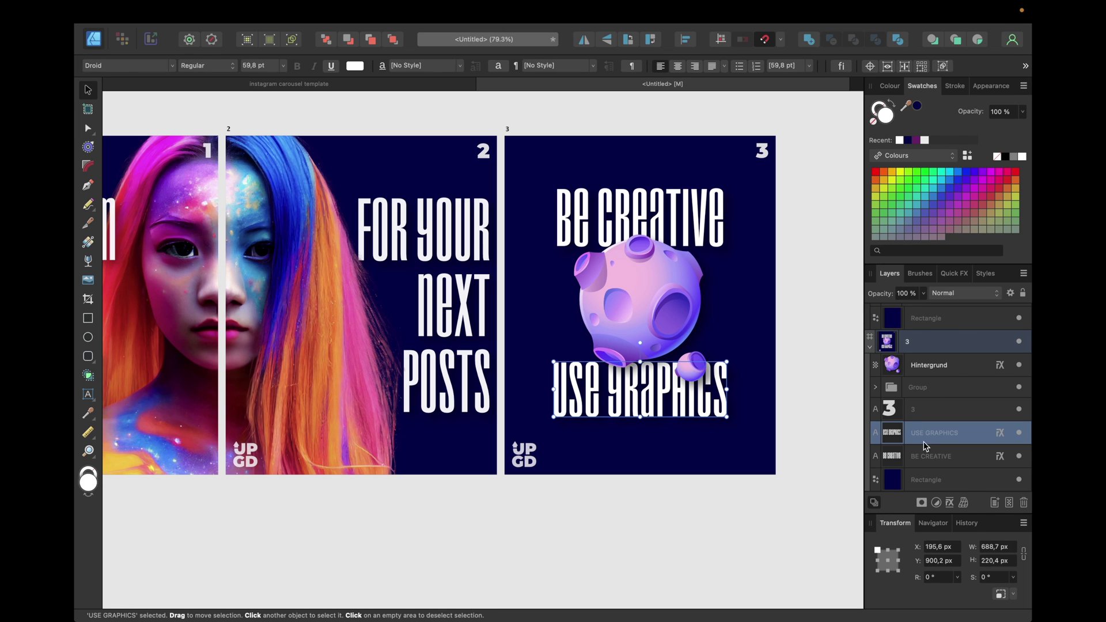
pyautogui.keyDown('shift'); pyautogui.click(925, 451); pyautogui.keyUp('shift')
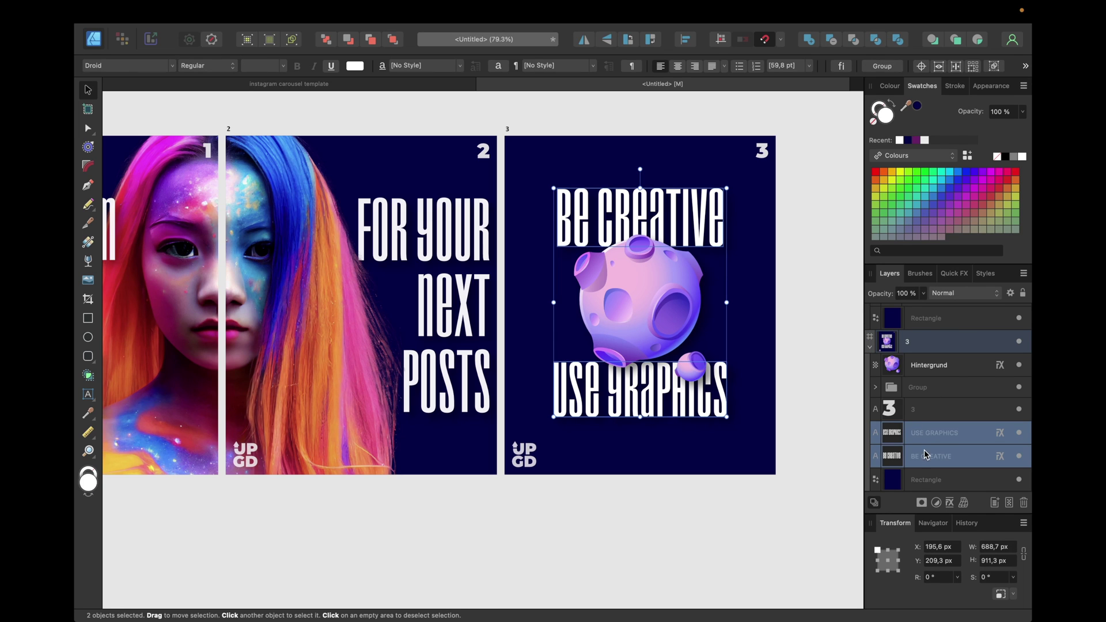
pyautogui.click(902, 294)
pyautogui.write('95')
pyautogui.press('Return')
pyautogui.click(834, 248)
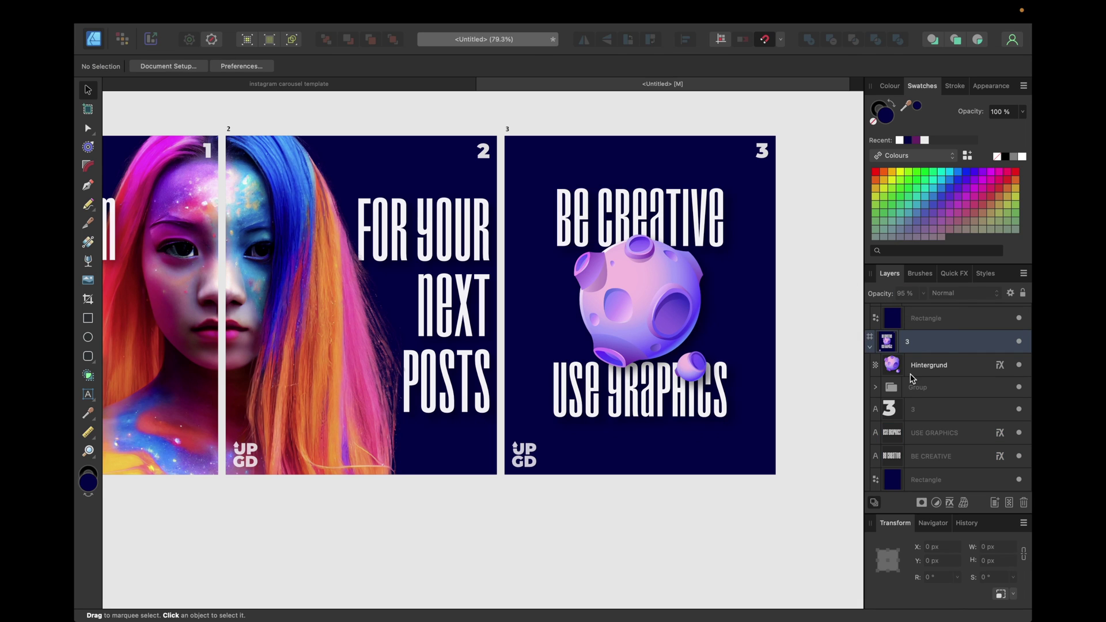
# Group the planet with the USE GRAPHICS and BE CREATIVE texts and centre the group vertically on artboard 3
pyautogui.click(920, 370)
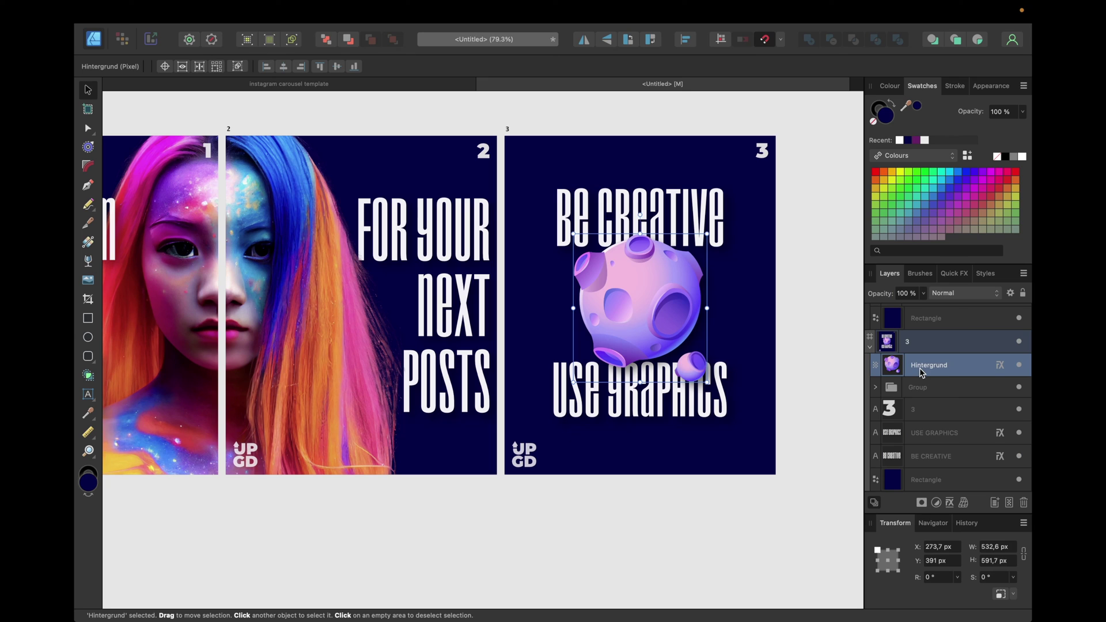
pyautogui.keyDown('super'); pyautogui.click(921, 434); pyautogui.keyUp('super')
pyautogui.keyDown('super'); pyautogui.click(922, 458); pyautogui.keyUp('super')
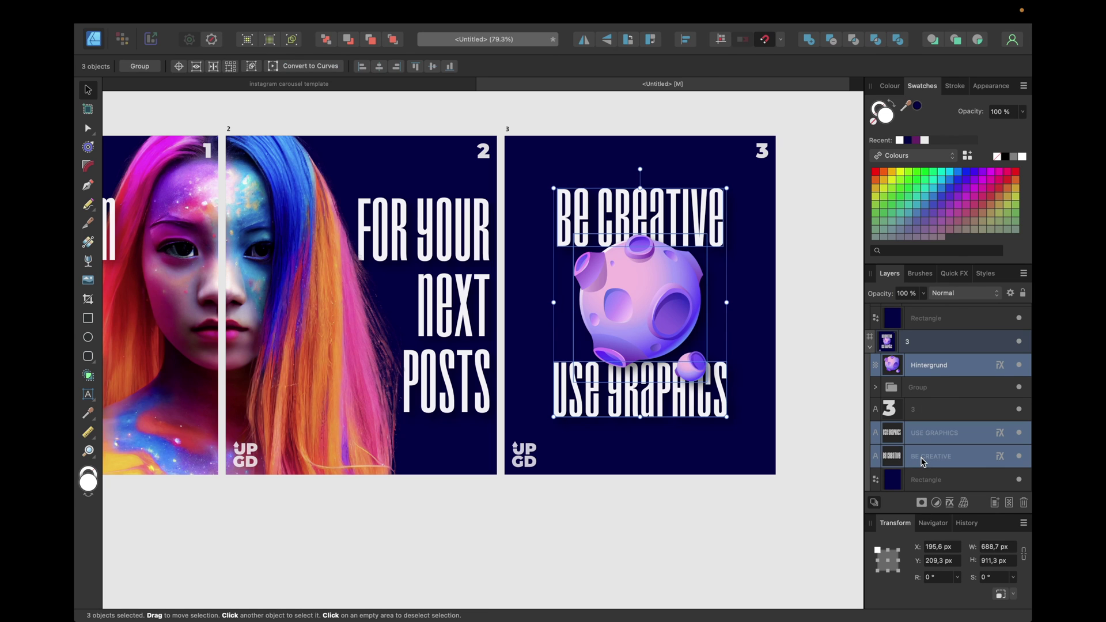
pyautogui.press('super+g')
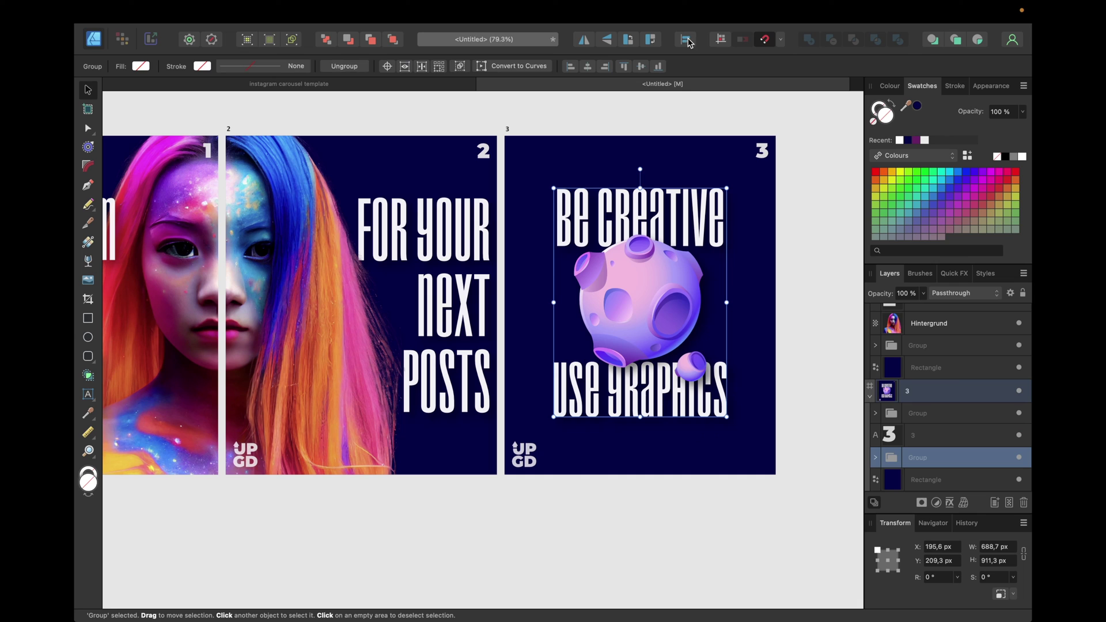
pyautogui.moveTo(643, 275); pyautogui.dragTo(644, 283)
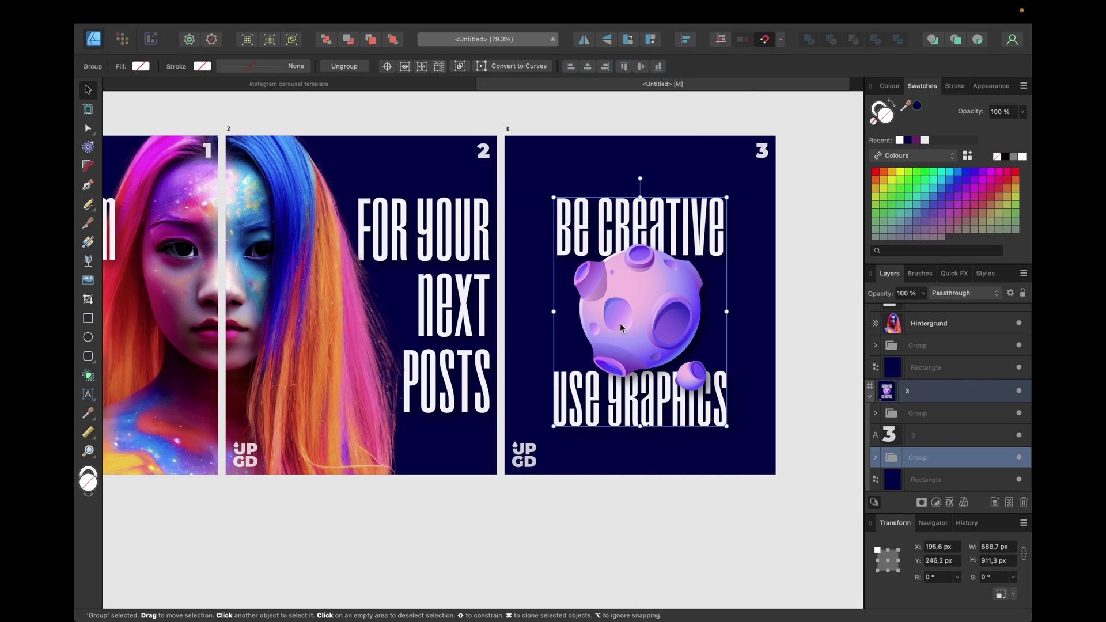
pyautogui.moveTo(615, 323); pyautogui.dragTo(615, 317)
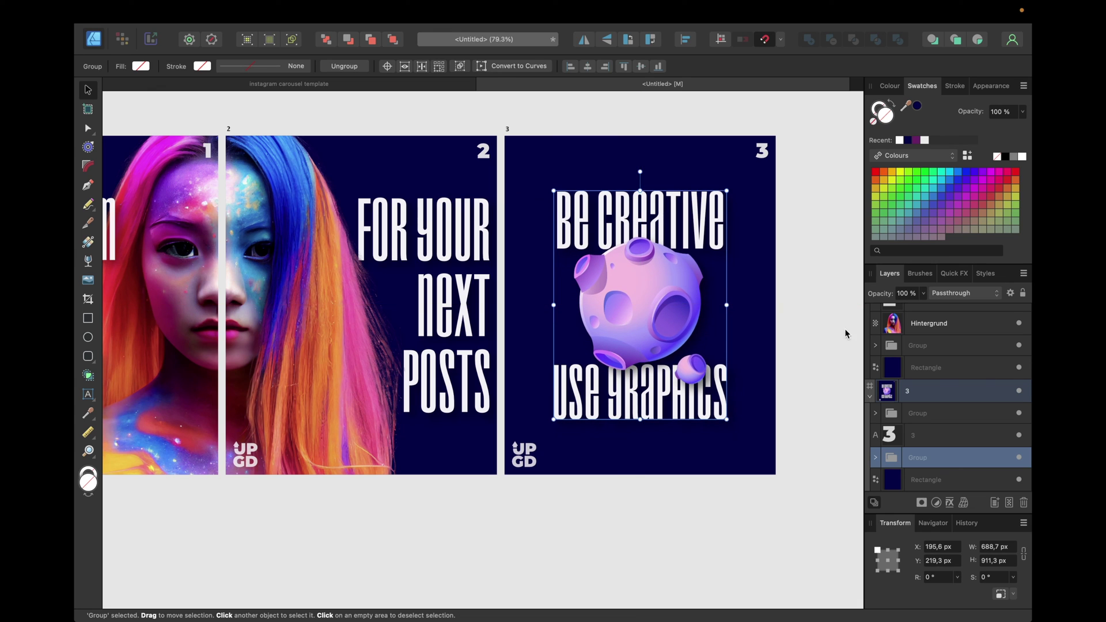
pyautogui.click(804, 301)
# Collapse the artboards in the layer list and review all three carousel slides side by side
pyautogui.scroll(3, 877, 398)
pyautogui.click(870, 344)
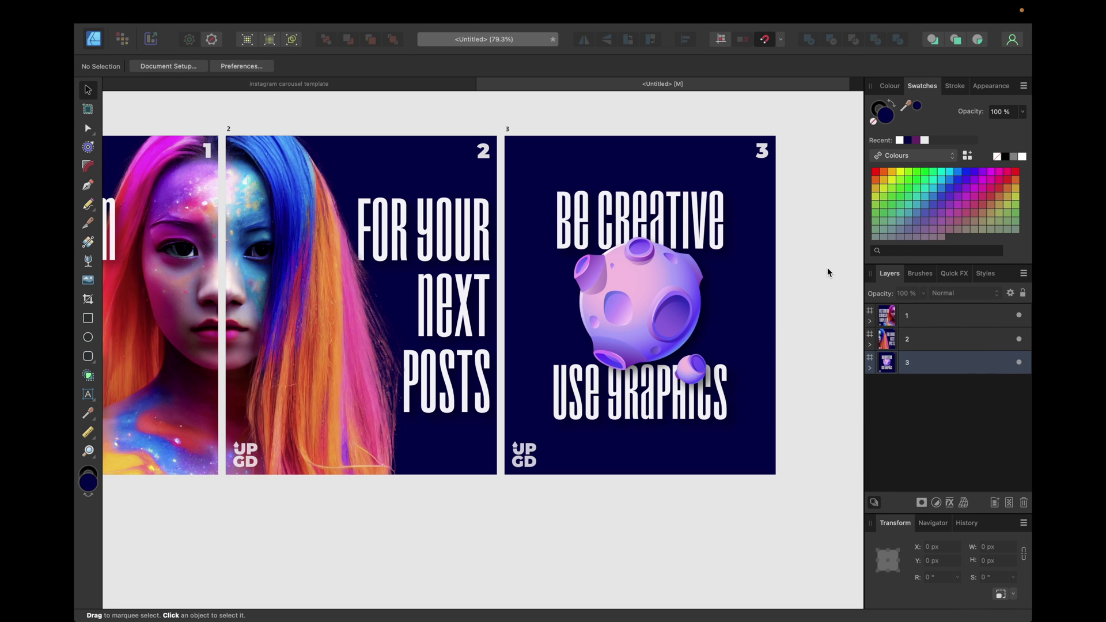
pyautogui.press('super+0')
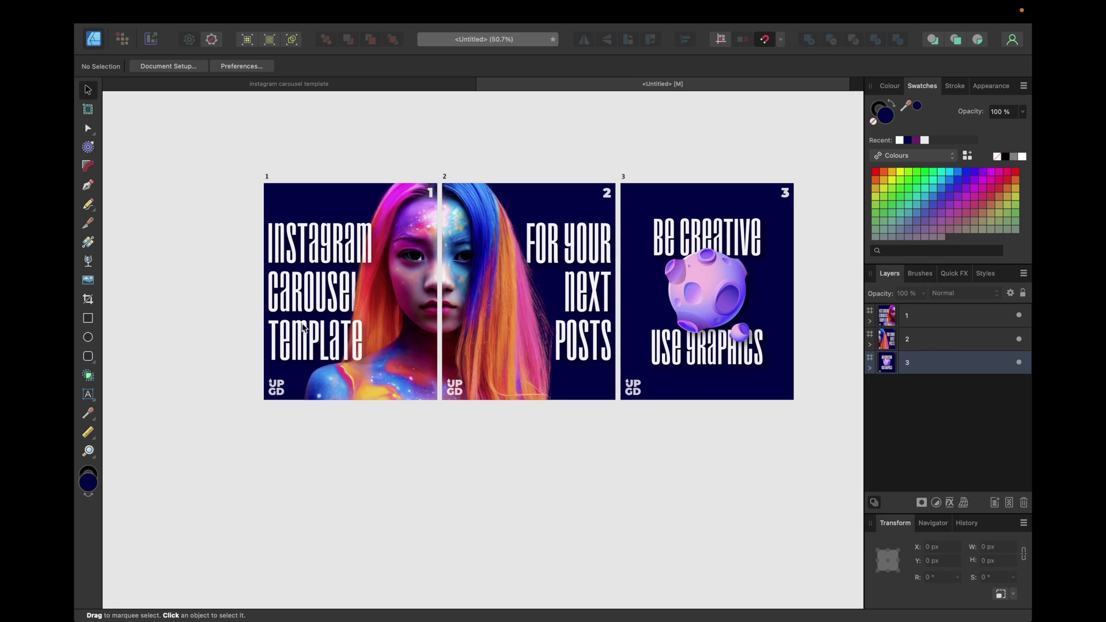
pyautogui.hscroll(3, 588, 531)
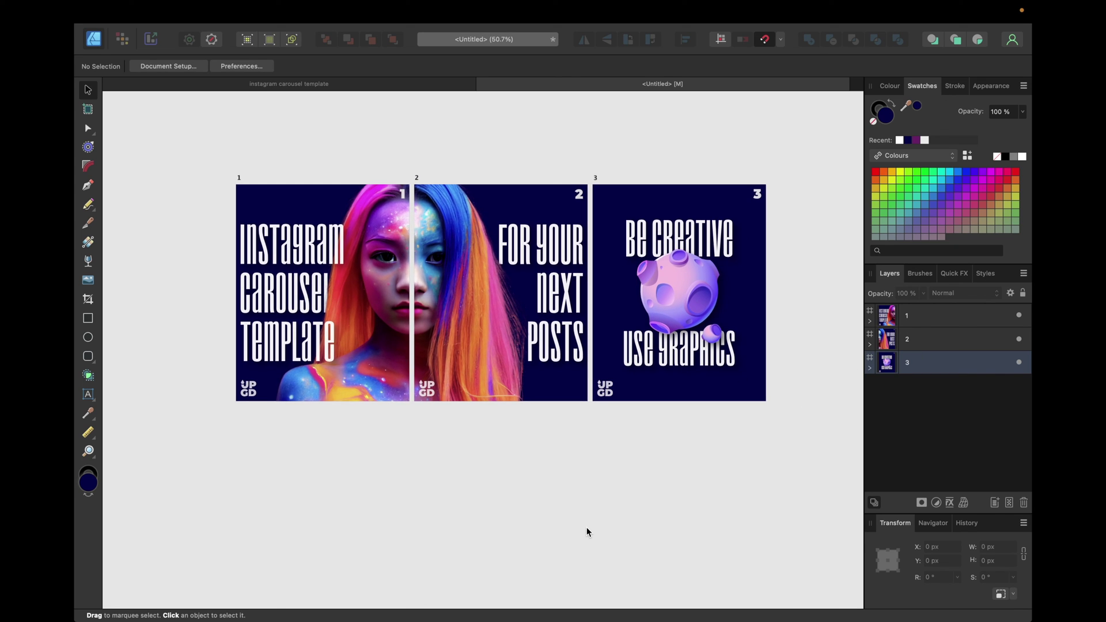